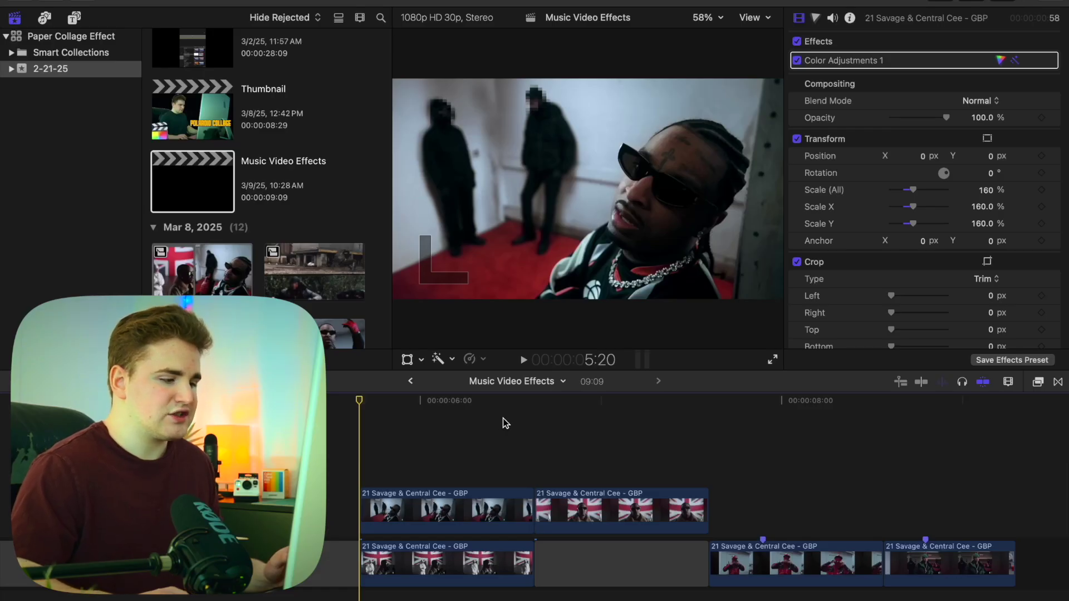
Step: Apply the Magnetic Mask effect from Masks and Keying to the second upper-track clip, showing the man in front of the flag
click(602, 449)
mouse_move(601, 403)
mouse_down()
mouse_move(566, 403)
mouse_move(627, 414)
mouse_move(564, 409)
mouse_move(609, 407)
mouse_up()
scroll(656, 412, right, 2)
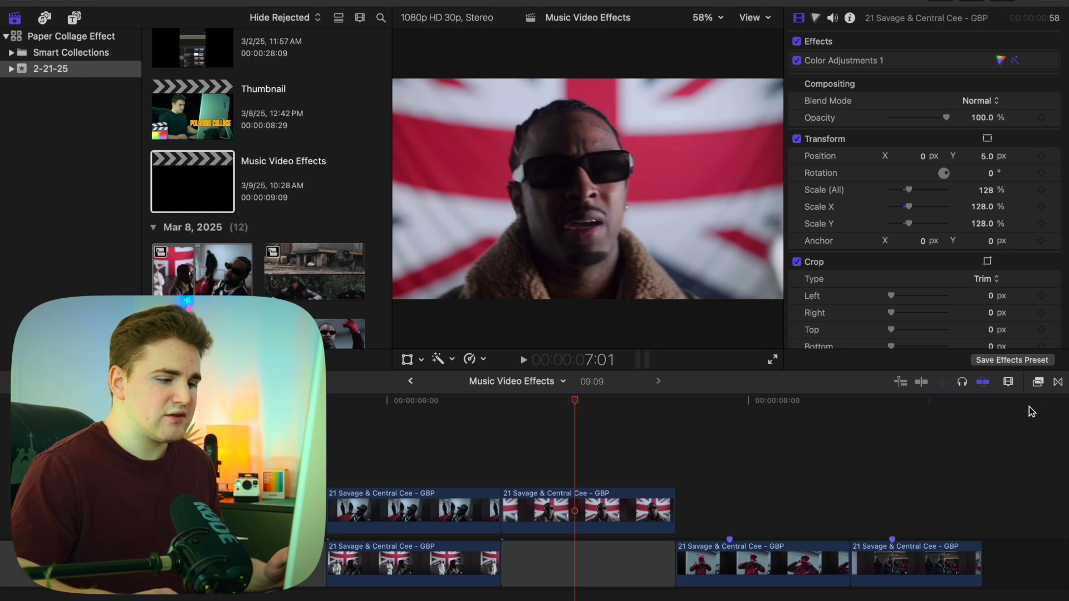
click(1038, 383)
scroll(816, 518, down, 6)
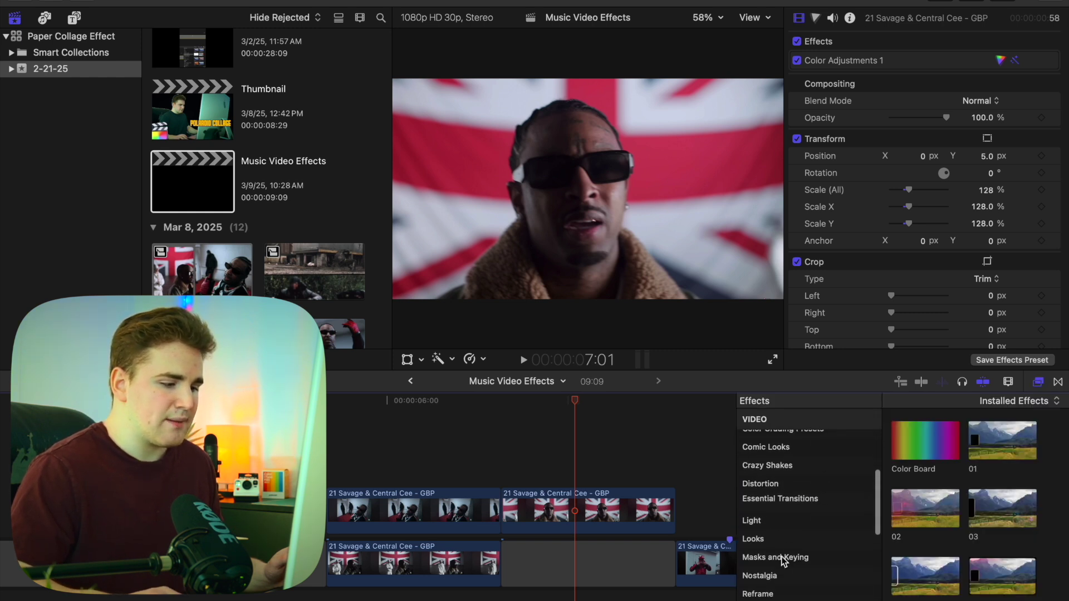
click(784, 558)
scroll(905, 536, down, 3)
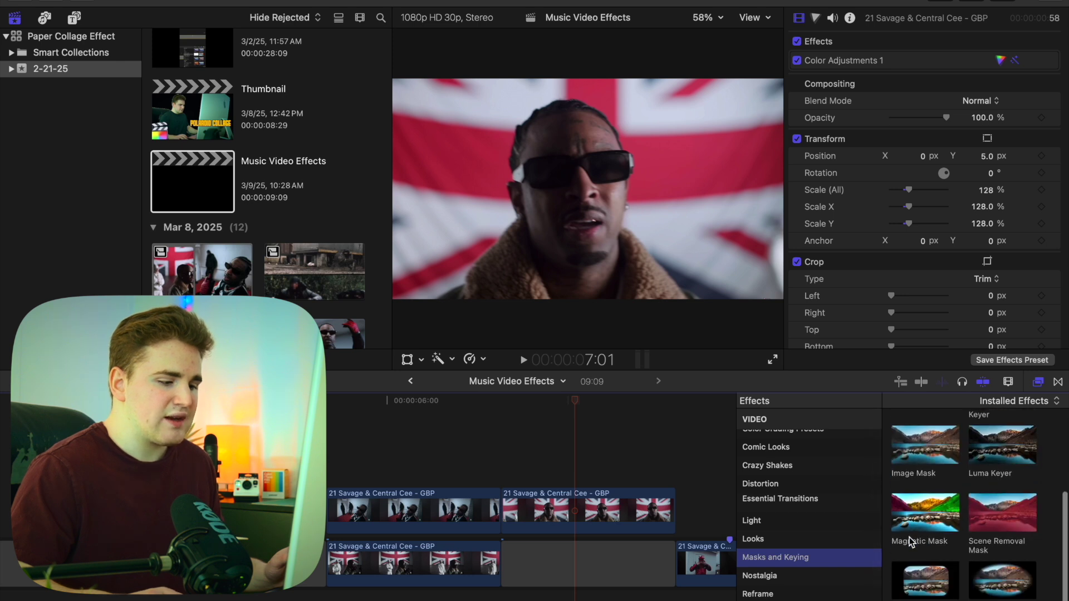
click(918, 526)
drag(917, 524, 626, 521)
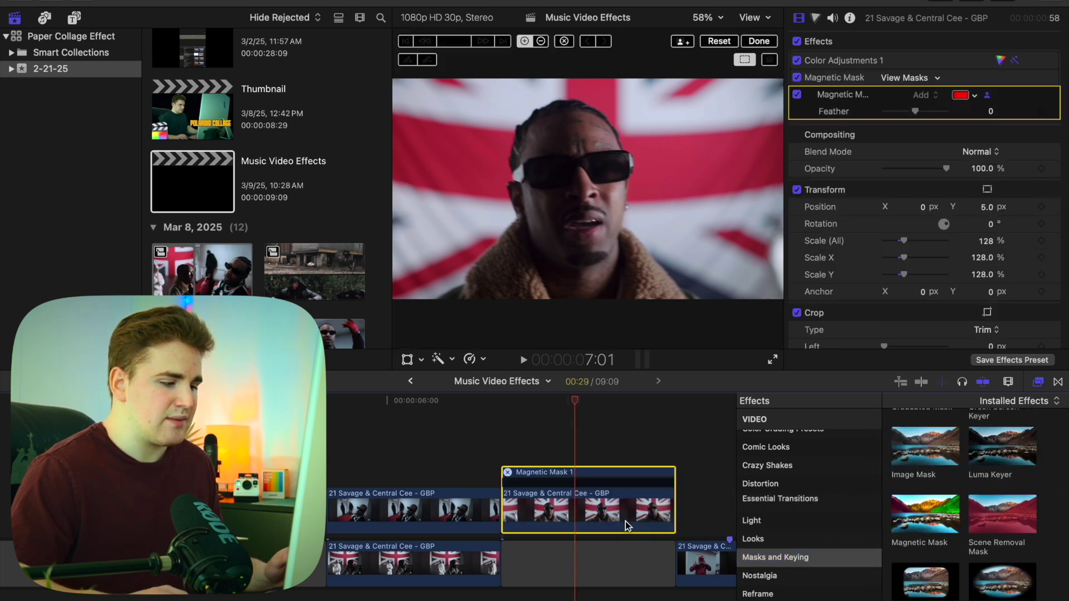
click(1037, 384)
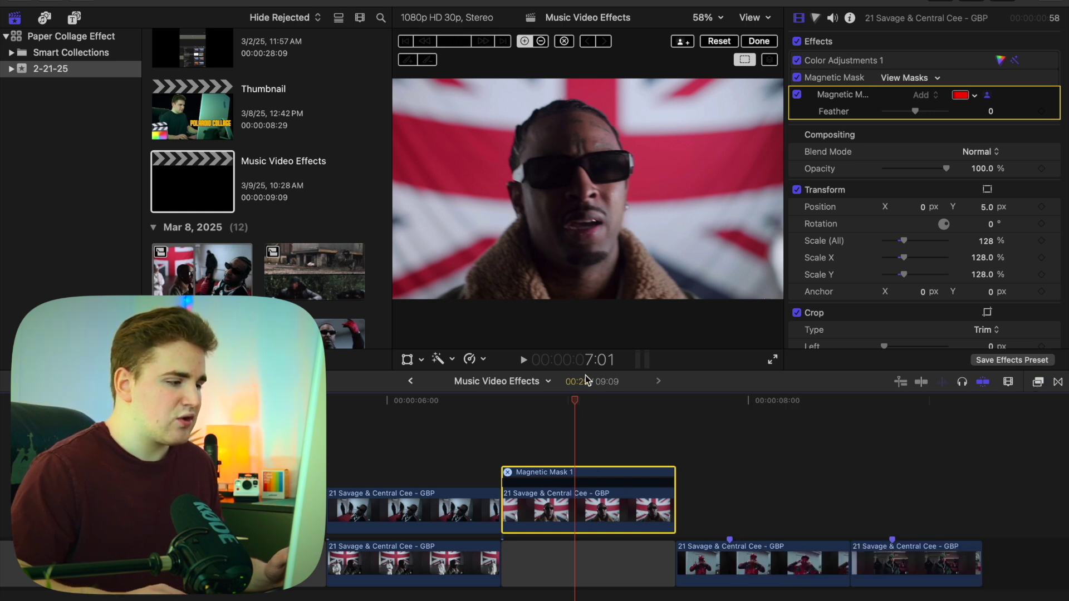
Step: Mark the man's face and coat as the masked subject at 7:01 and analyze the clip
click(590, 211)
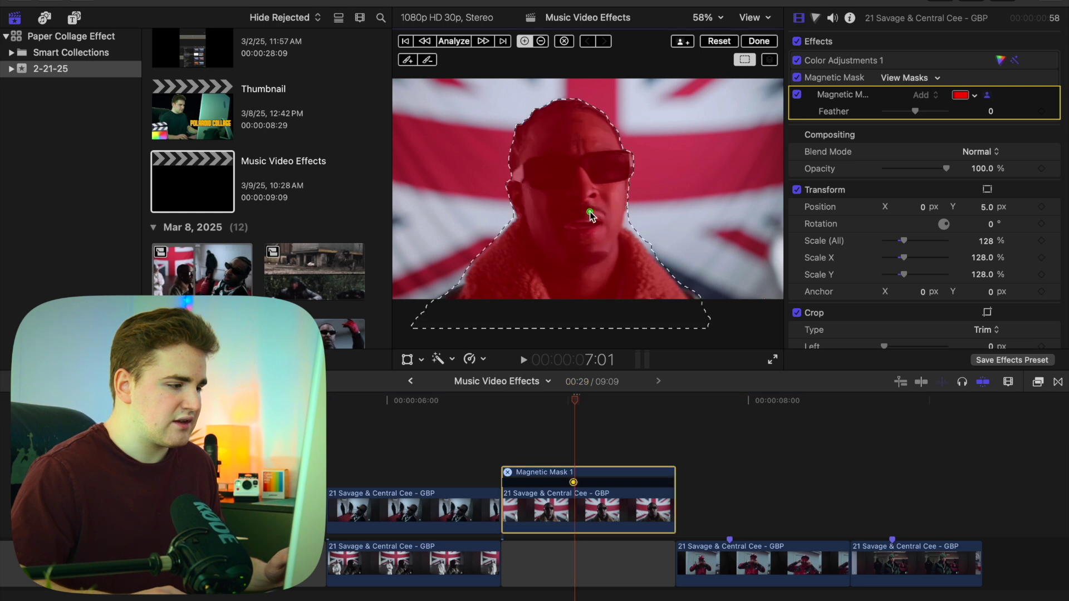
click(465, 292)
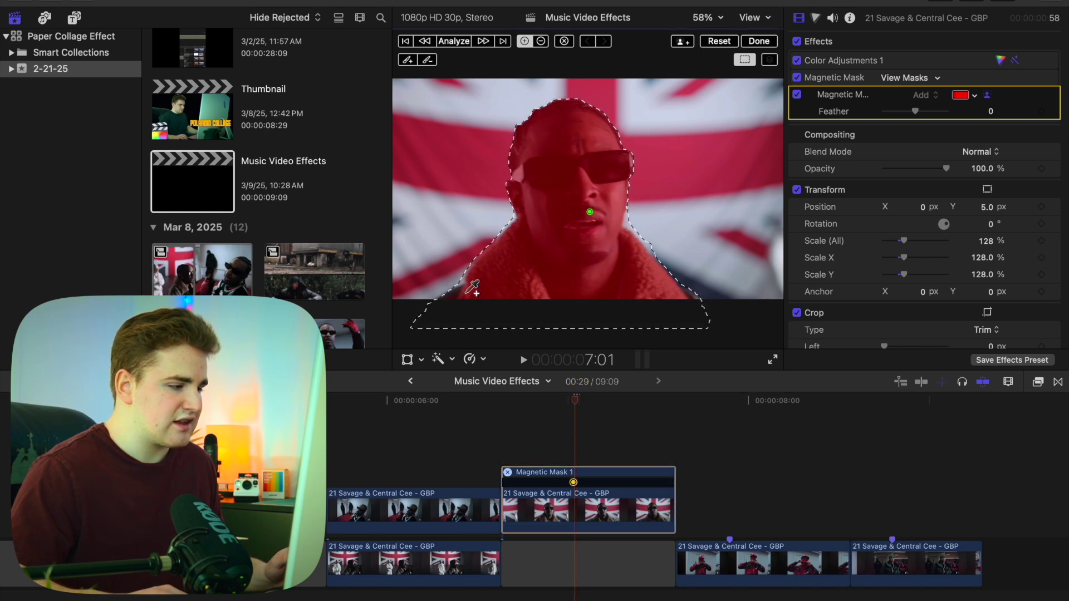
mouse_move(579, 408)
mouse_down()
mouse_move(612, 406)
mouse_move(576, 405)
mouse_up()
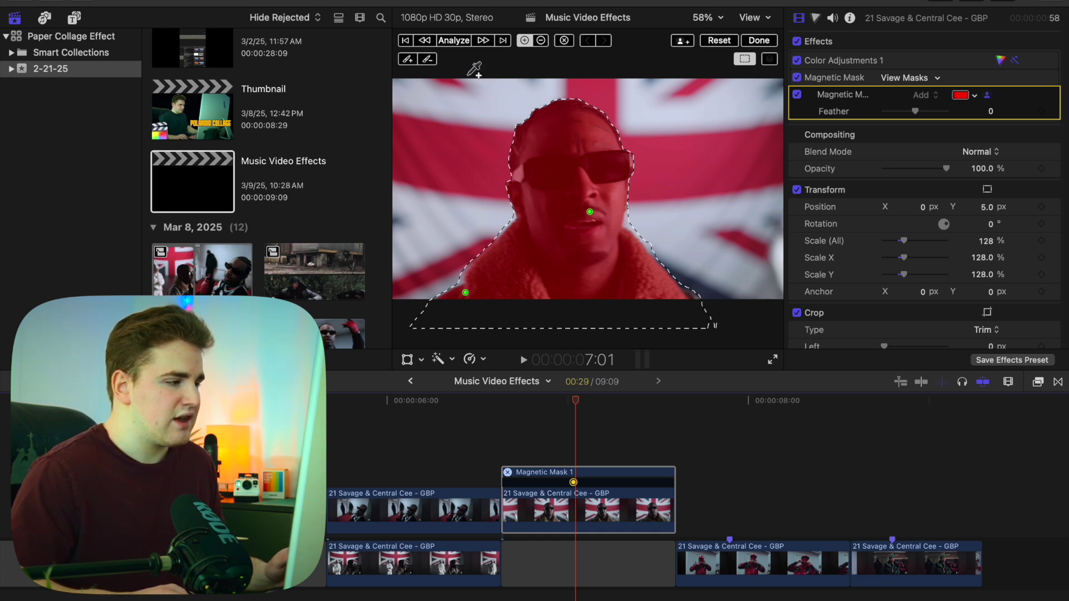
click(458, 45)
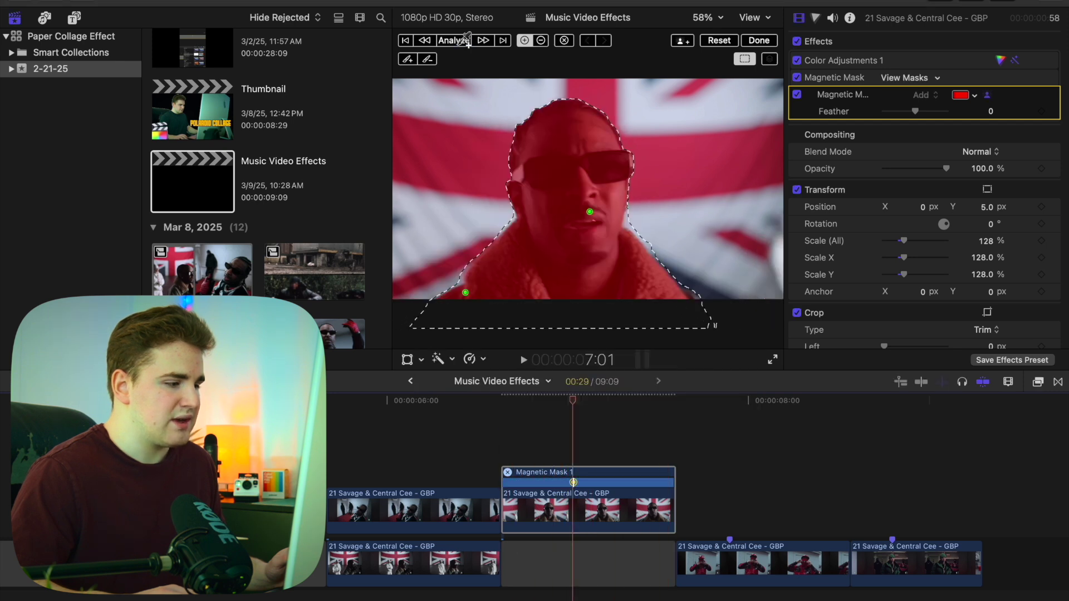
Step: Add the edge of the coat's shoulder to the magnetic mask at 7:07 and analyze the clip again
drag(574, 399, 617, 408)
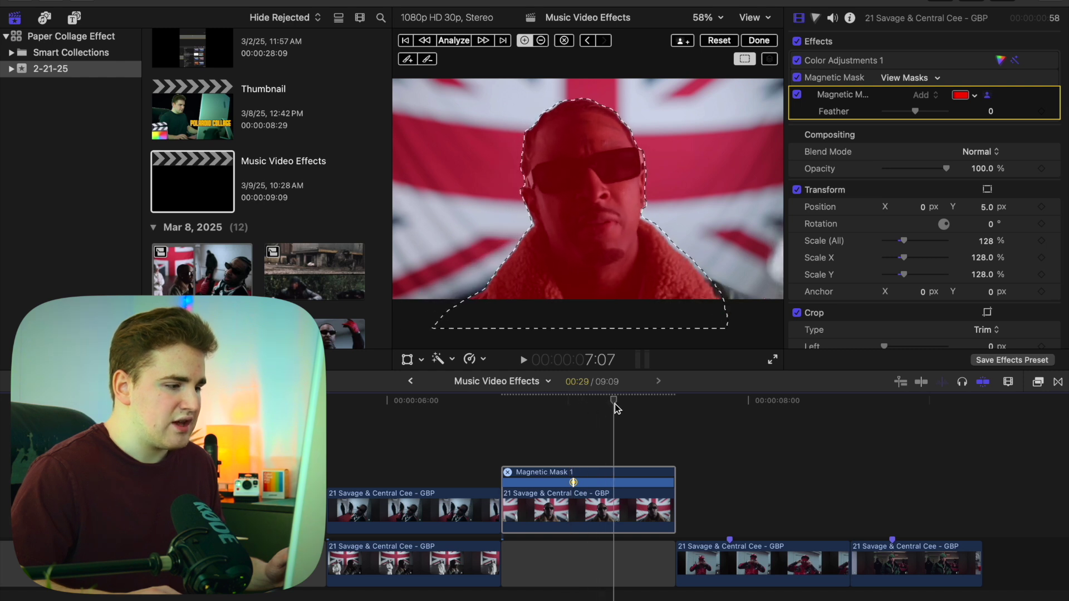
click(718, 292)
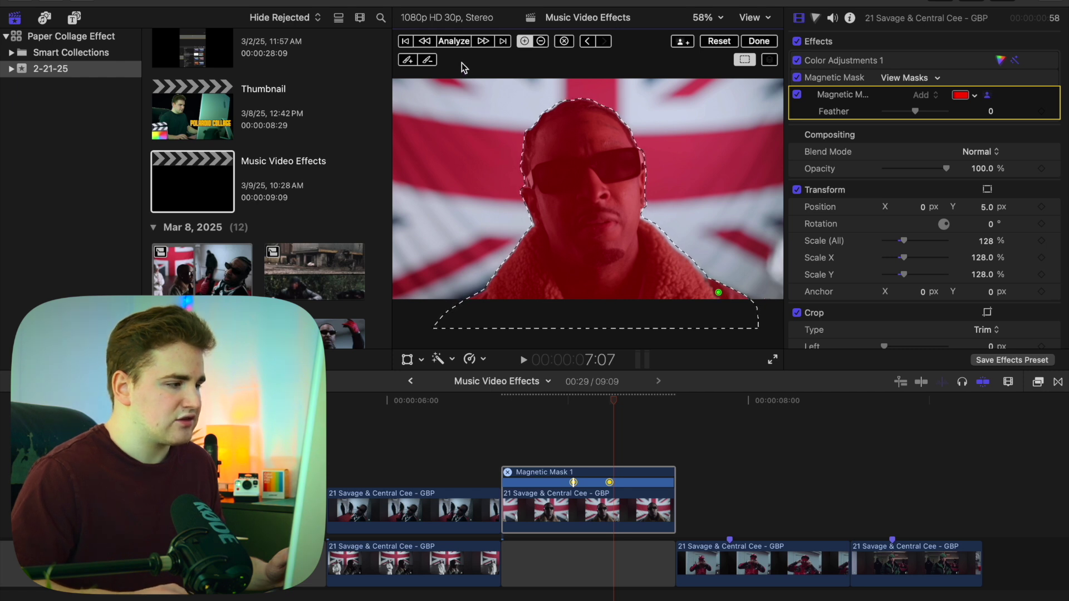
click(457, 42)
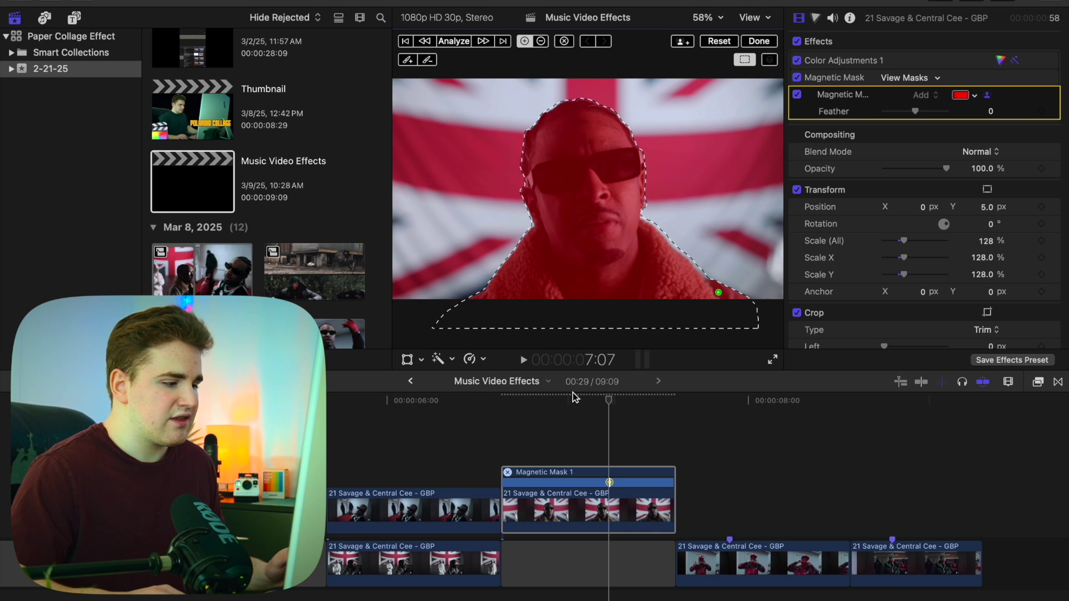
drag(609, 406, 581, 409)
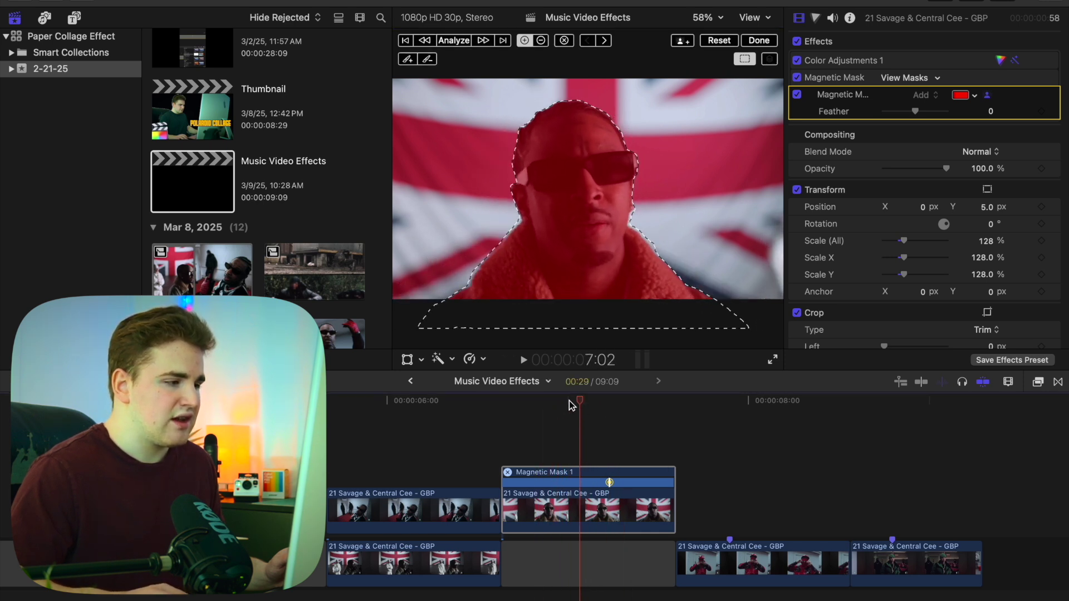
Step: Finish editing the magnetic mask and set its feather to -43
click(759, 41)
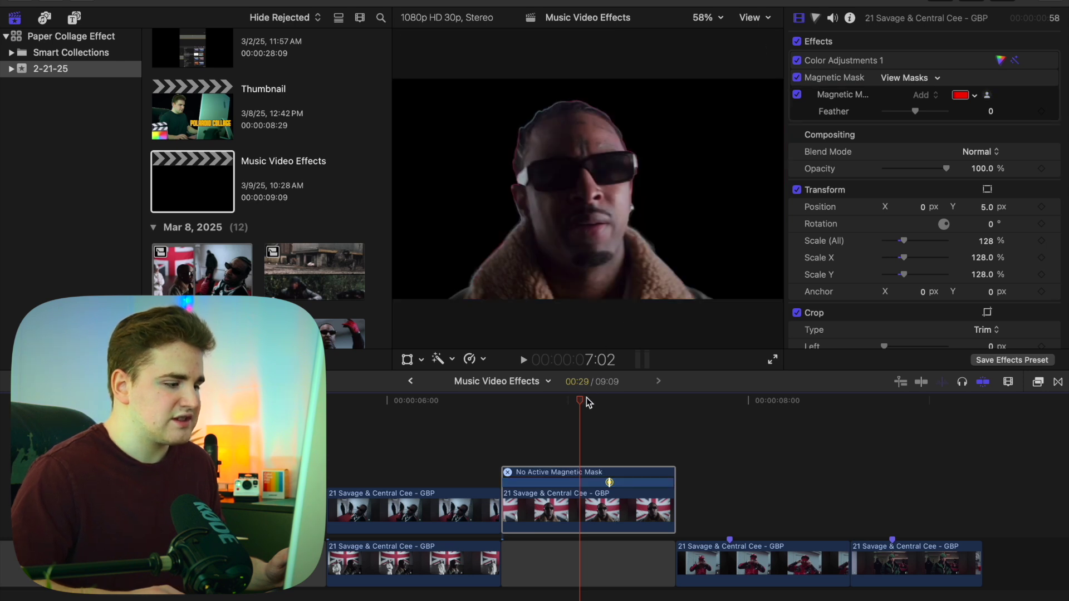
mouse_move(581, 405)
mouse_down()
mouse_move(537, 405)
mouse_move(569, 406)
mouse_up()
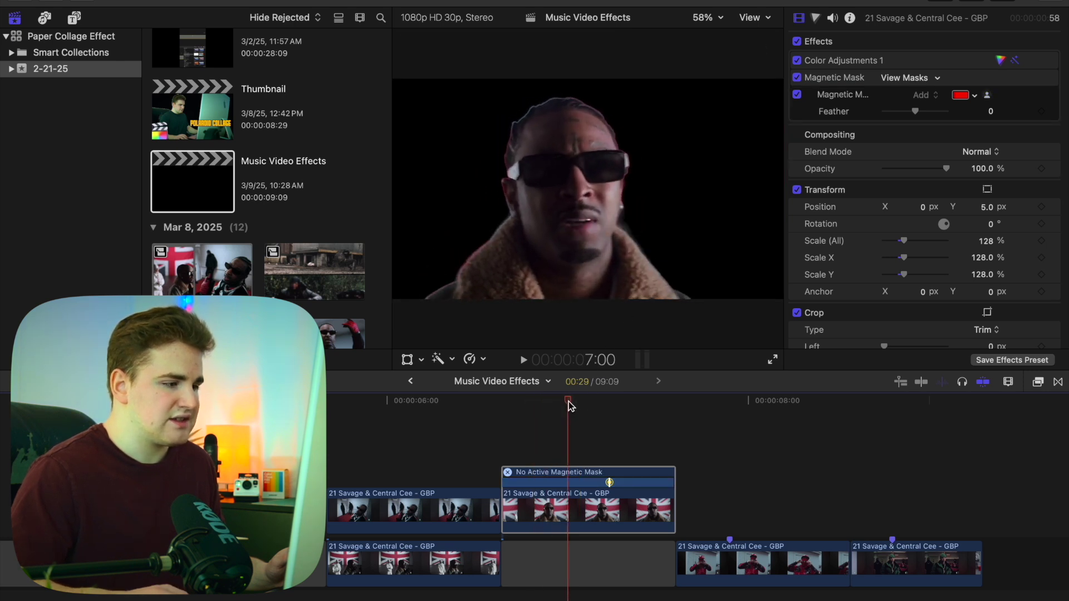
drag(911, 114, 909, 115)
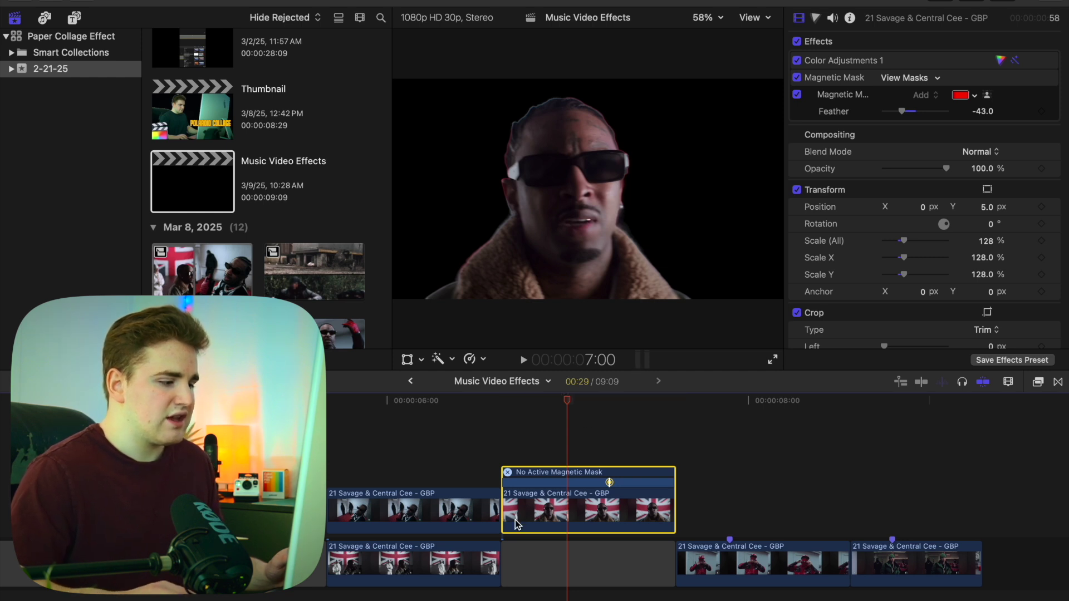
Step: Hide the Magnetic Mask Editor on the masked clip and deselect the clip
right_click(559, 510)
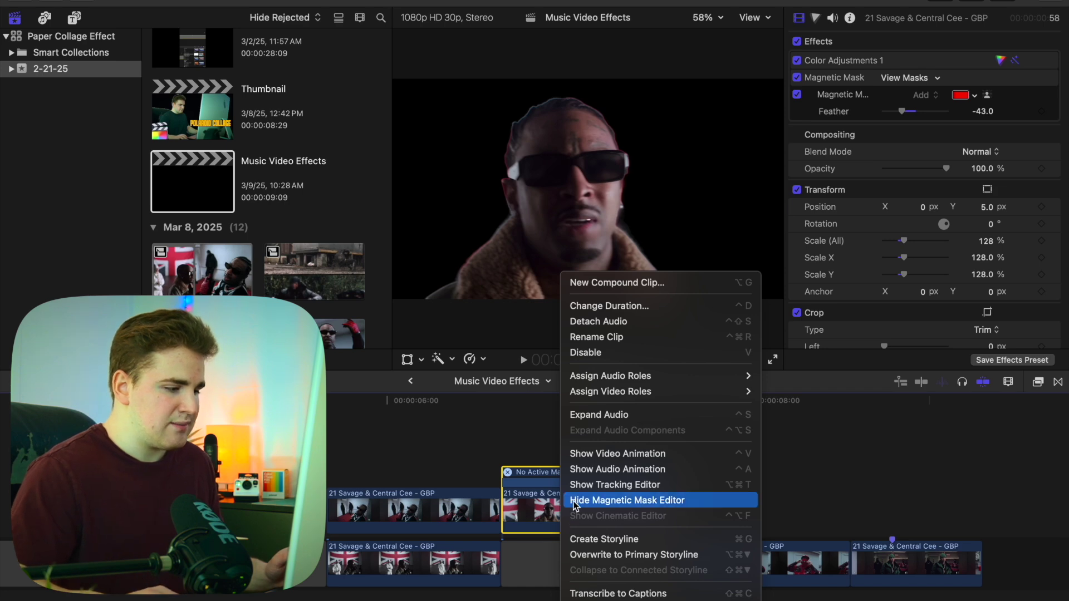
click(576, 503)
click(419, 476)
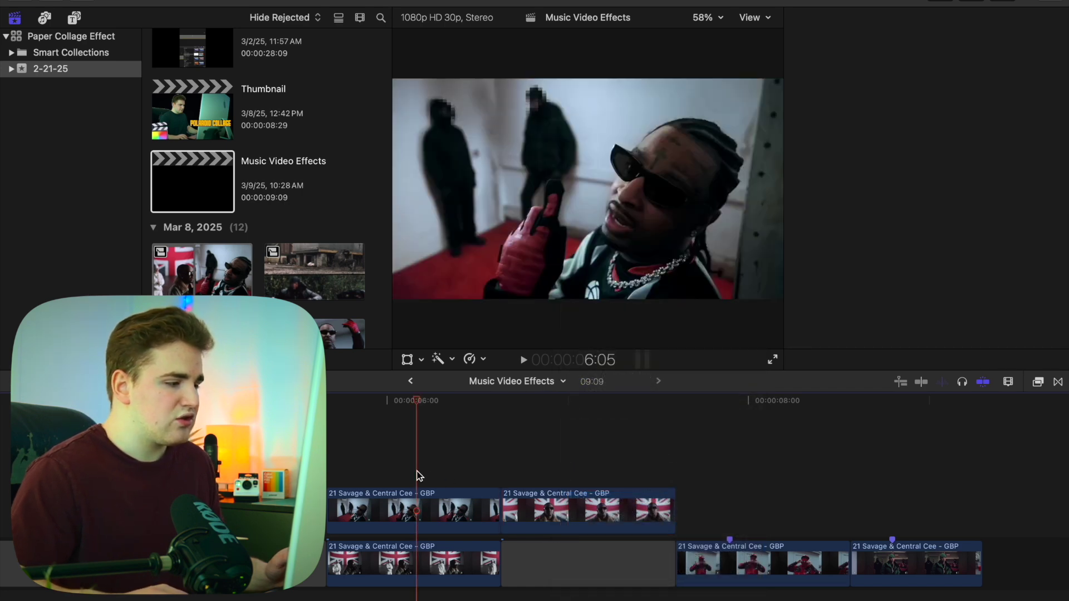
Step: Add the Double 2 film matte overlay above the first pair of stacked clips and trim its end to match theirs at 6:19
click(432, 403)
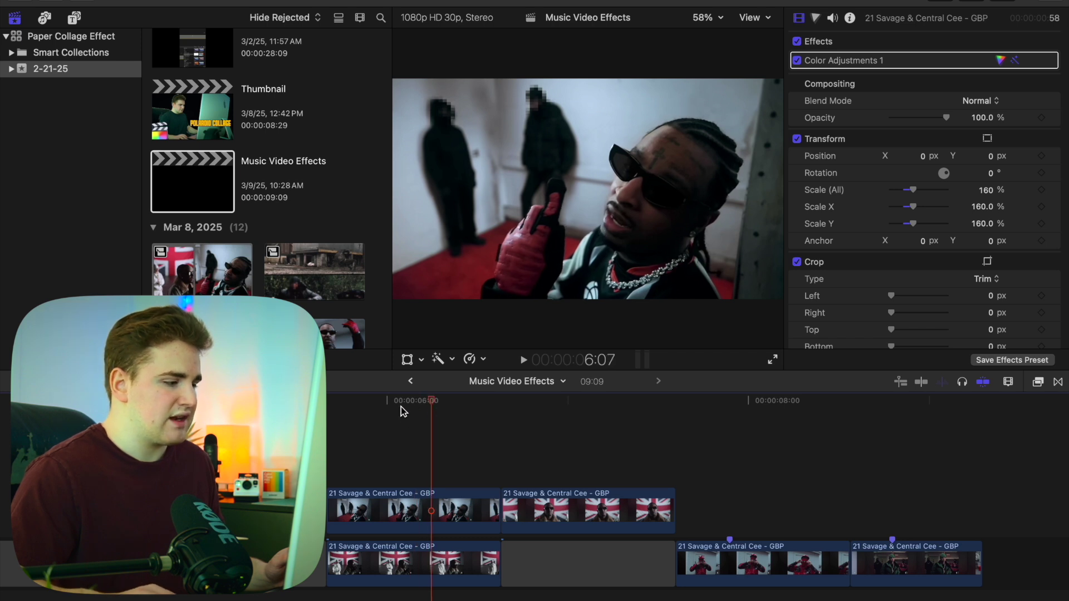
click(75, 20)
scroll(61, 177, down, 5)
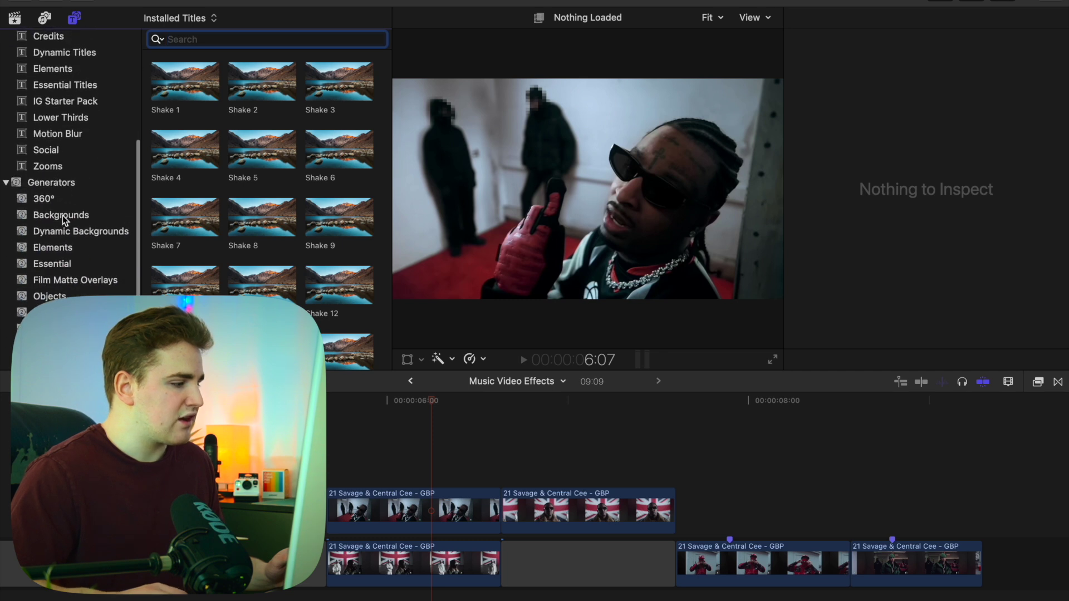
click(66, 280)
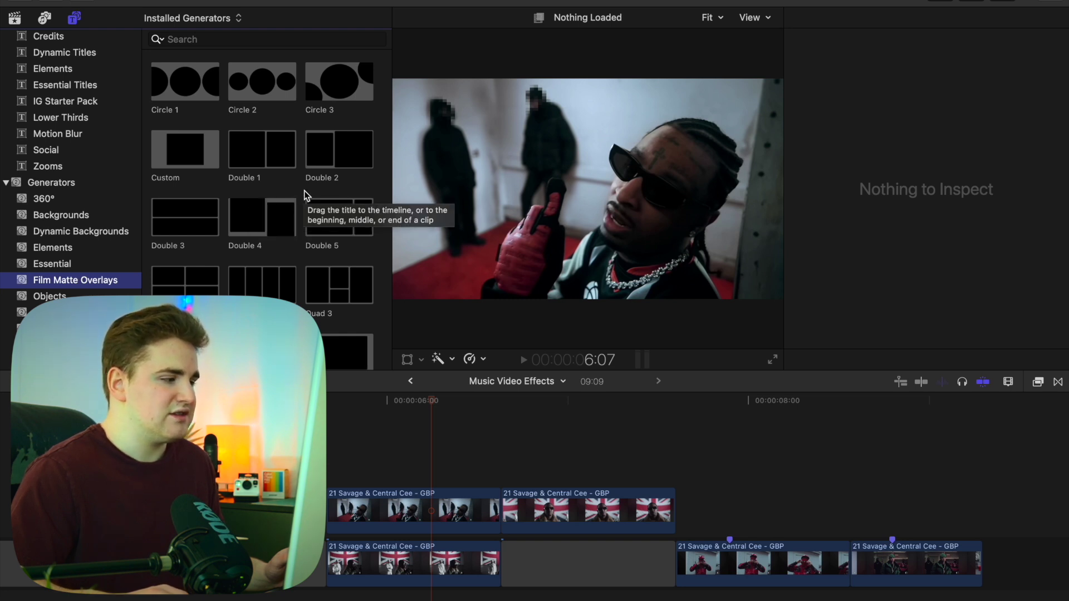
drag(326, 155, 334, 429)
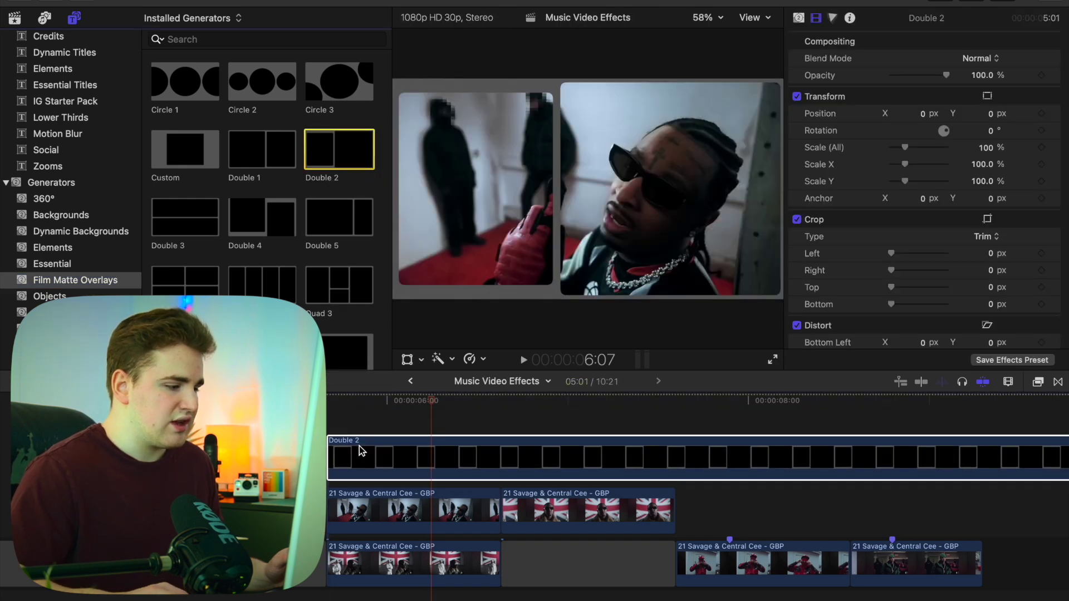
click(500, 456)
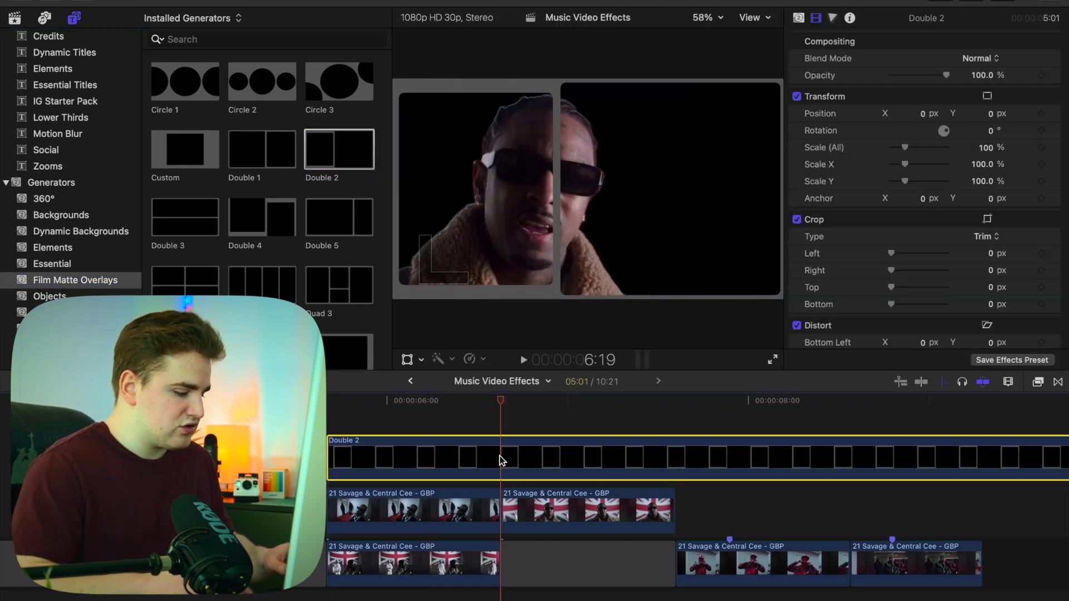
key(alt+bracketright)
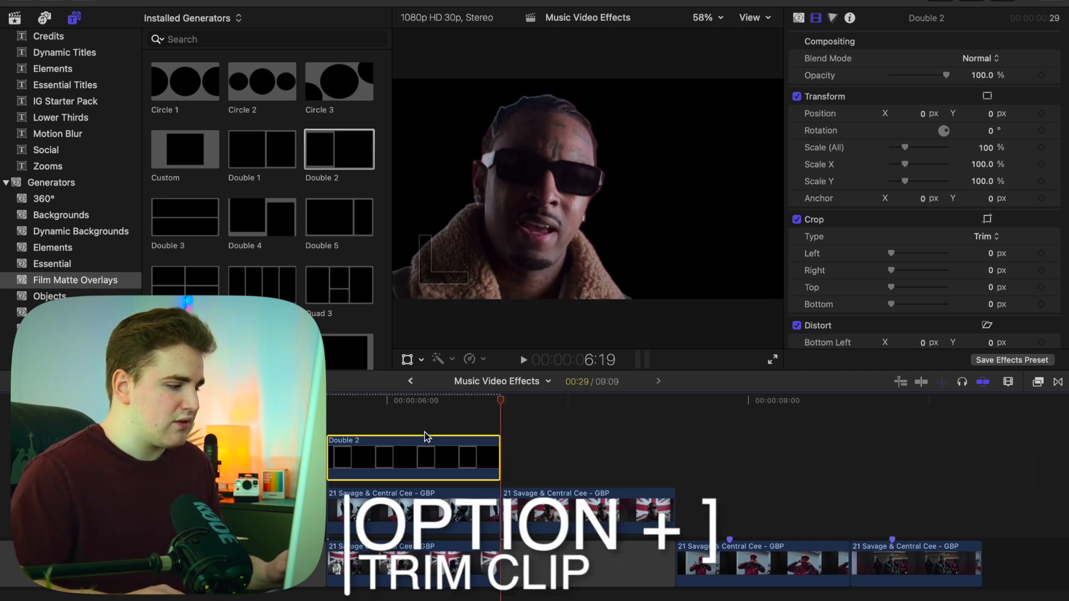
Step: Shift the clip directly below the overlay to X position 138 px and crop its left side by 771 px
click(412, 507)
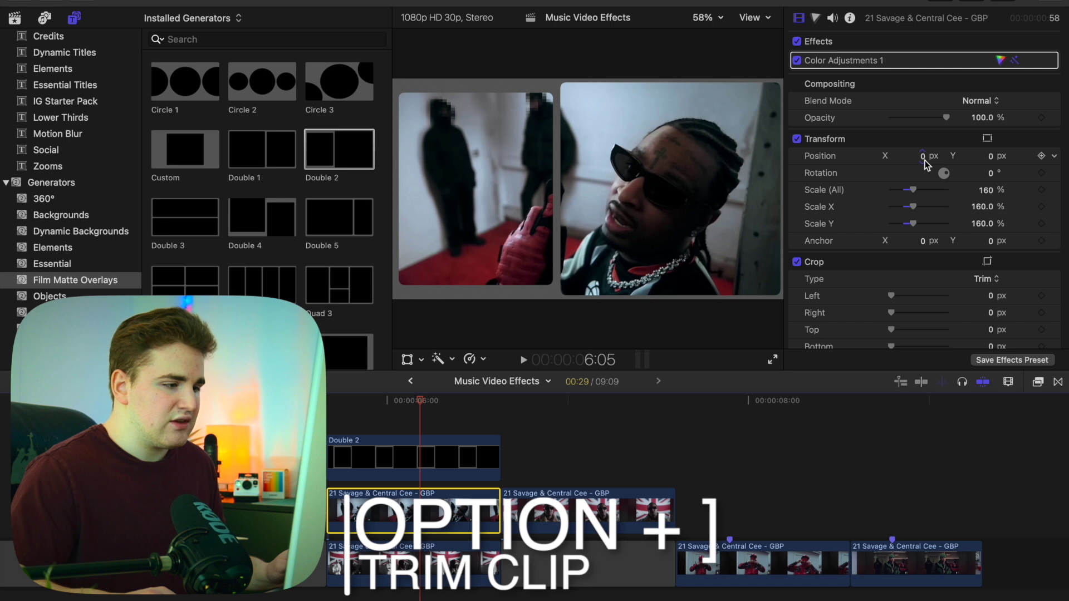
drag(924, 158, 889, 223)
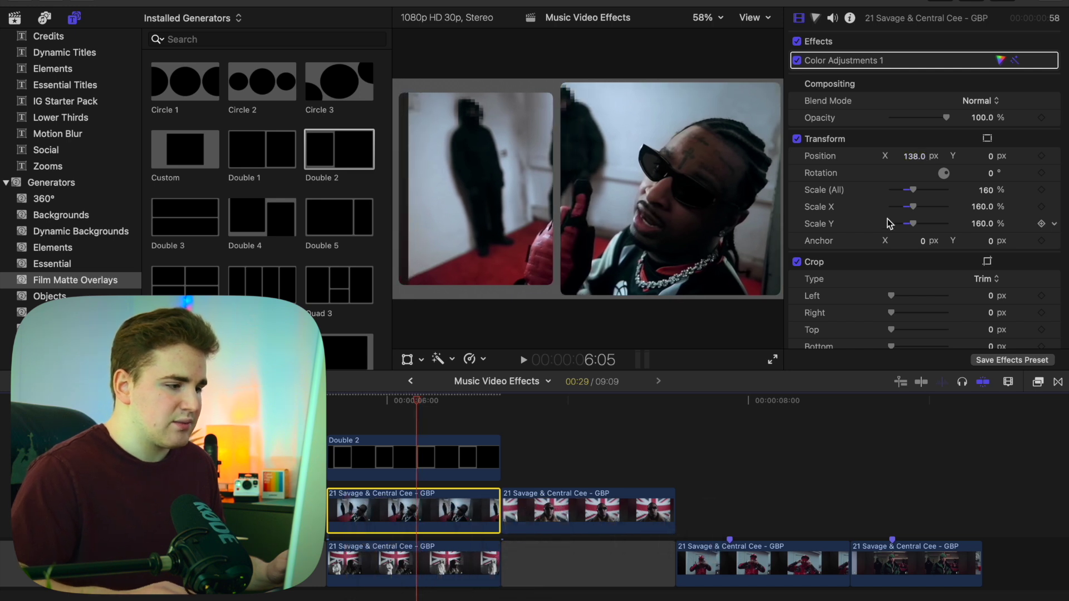
drag(891, 295, 916, 295)
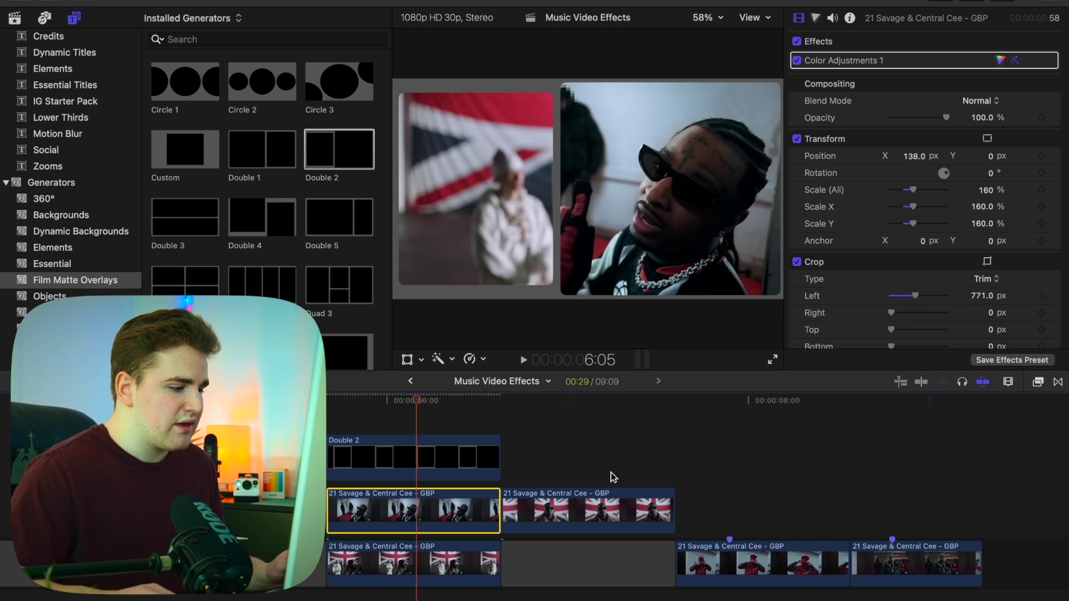
Step: Set the X position of the bottom clip under the overlay to -952.9 px, framing its subject in the narrower panel
click(460, 557)
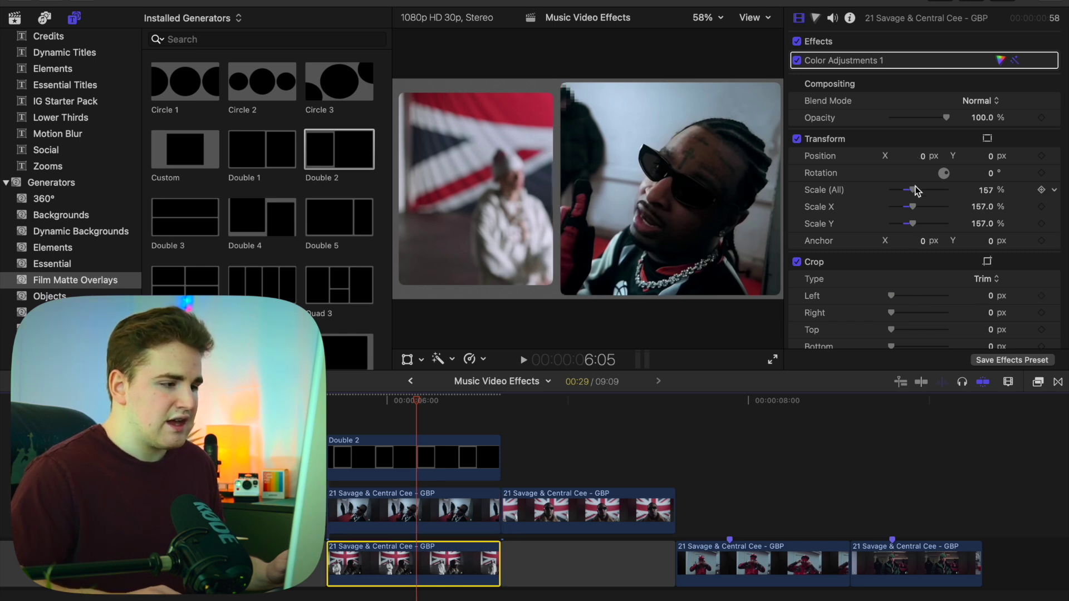
drag(922, 157, 846, 156)
drag(923, 156, 923, 156)
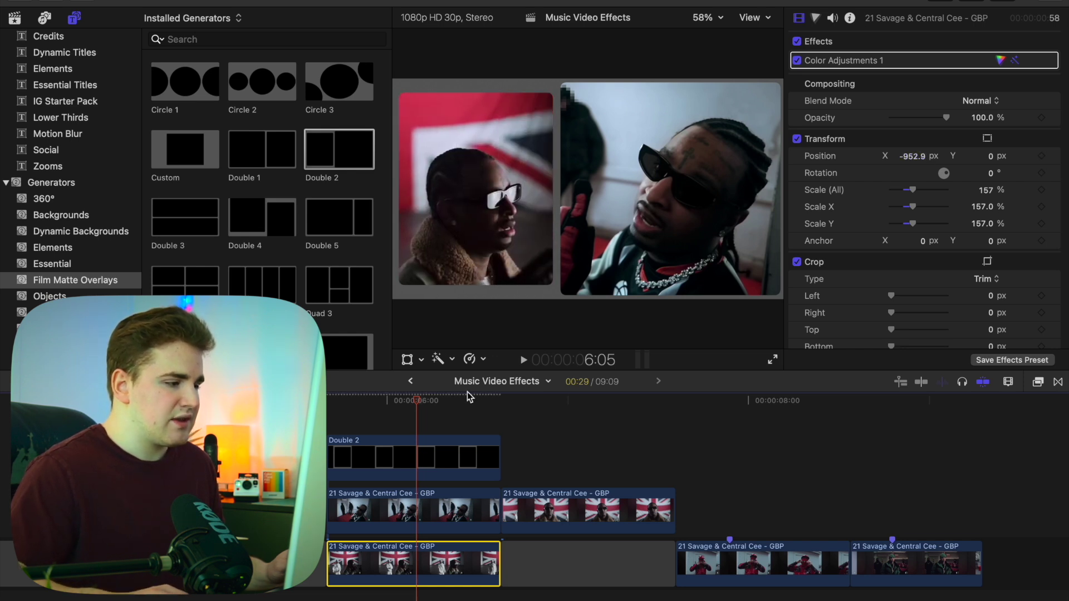
Step: Change the color of the Double 2 overlay to black
click(416, 467)
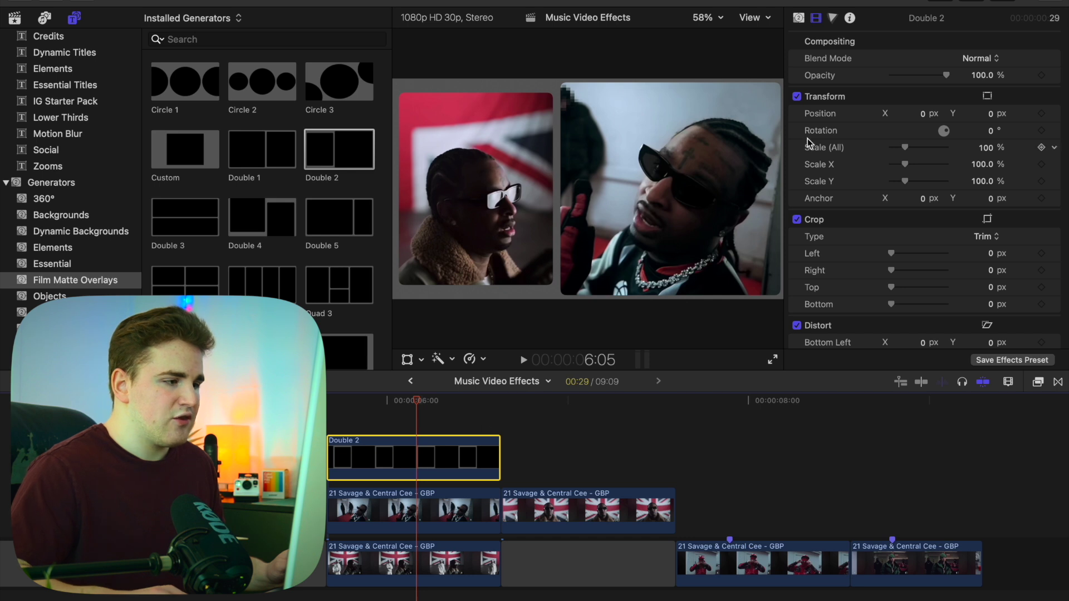
click(796, 18)
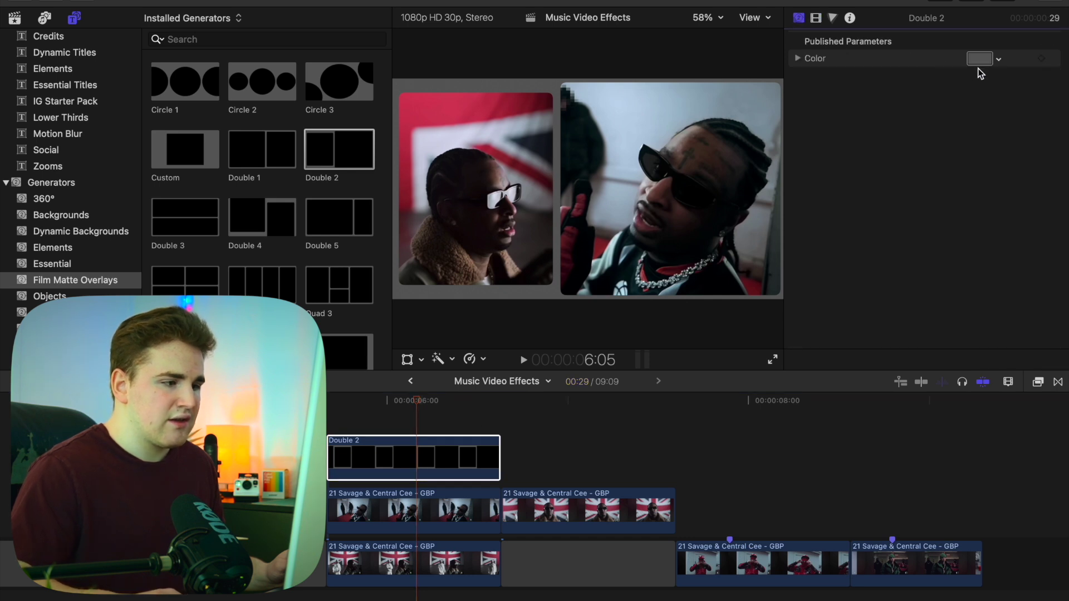
click(998, 60)
click(1025, 74)
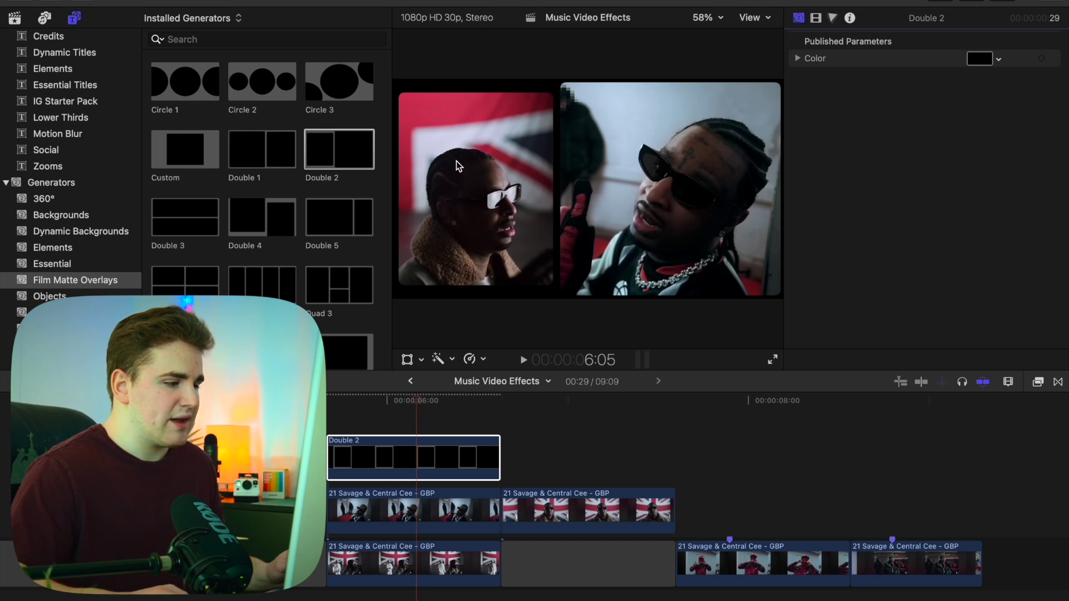
Step: Move the masked clip above the Double 2 overlay, aligned with its start, and set its X position to 147 px
drag(567, 509, 388, 411)
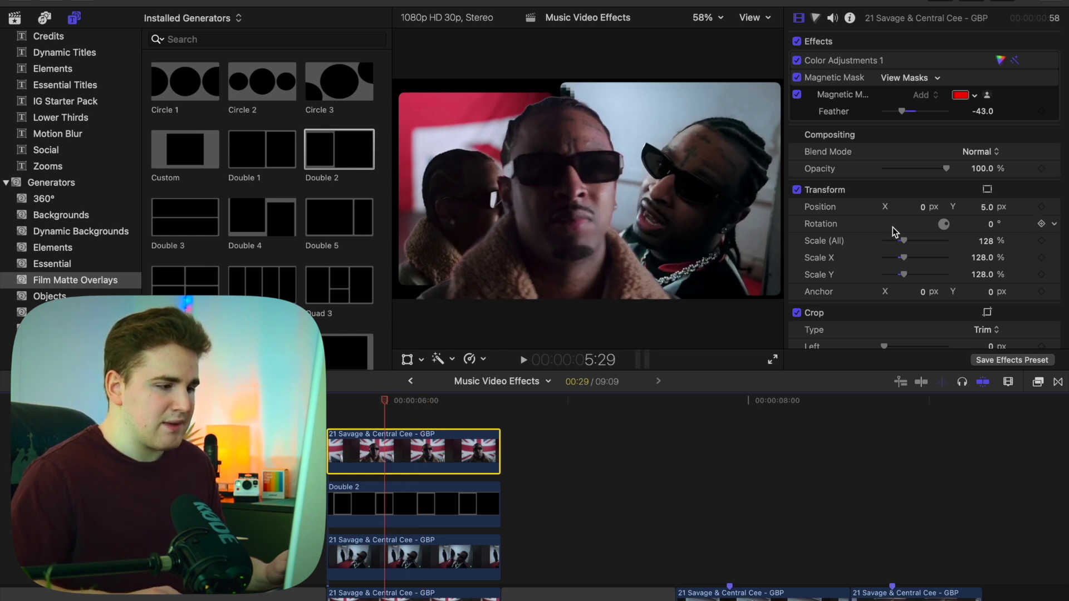
drag(921, 207, 960, 206)
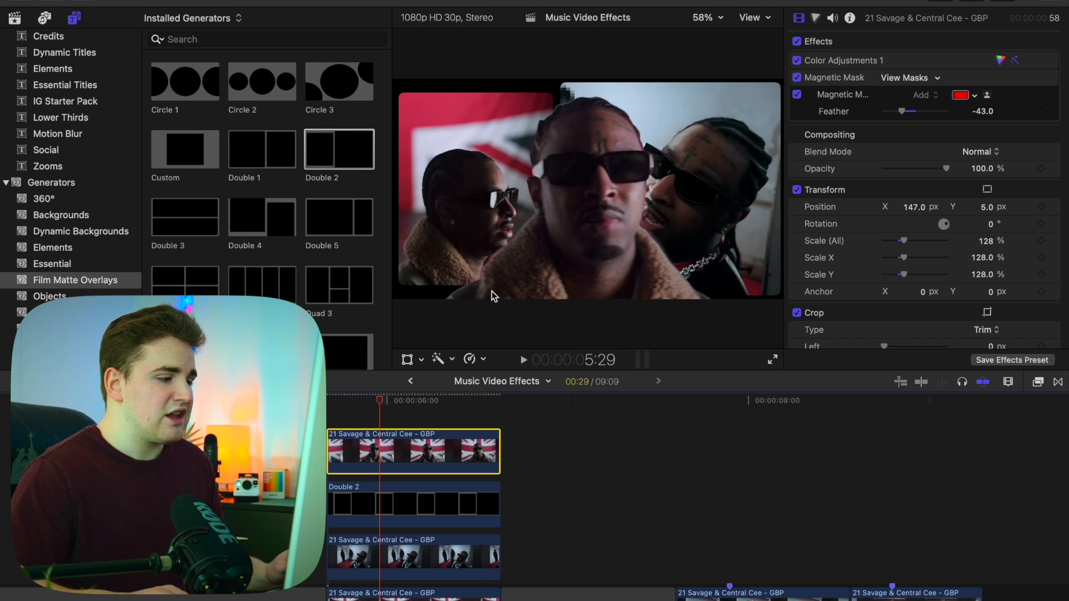
click(332, 420)
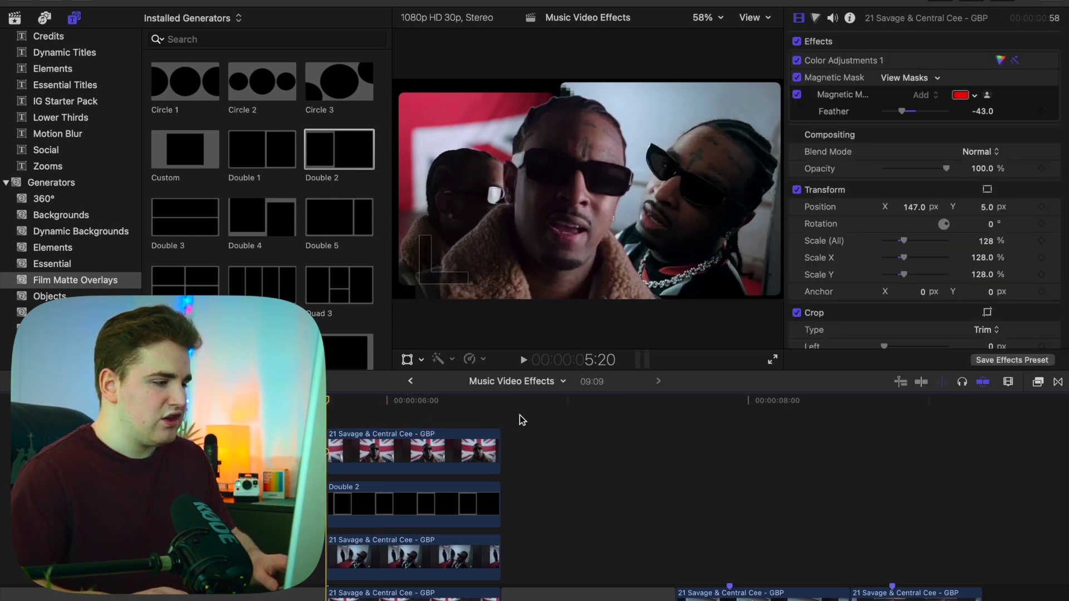
Step: Play back the completed split-screen section to review the masked subject in front of the framed clips
key(space)
key(space)
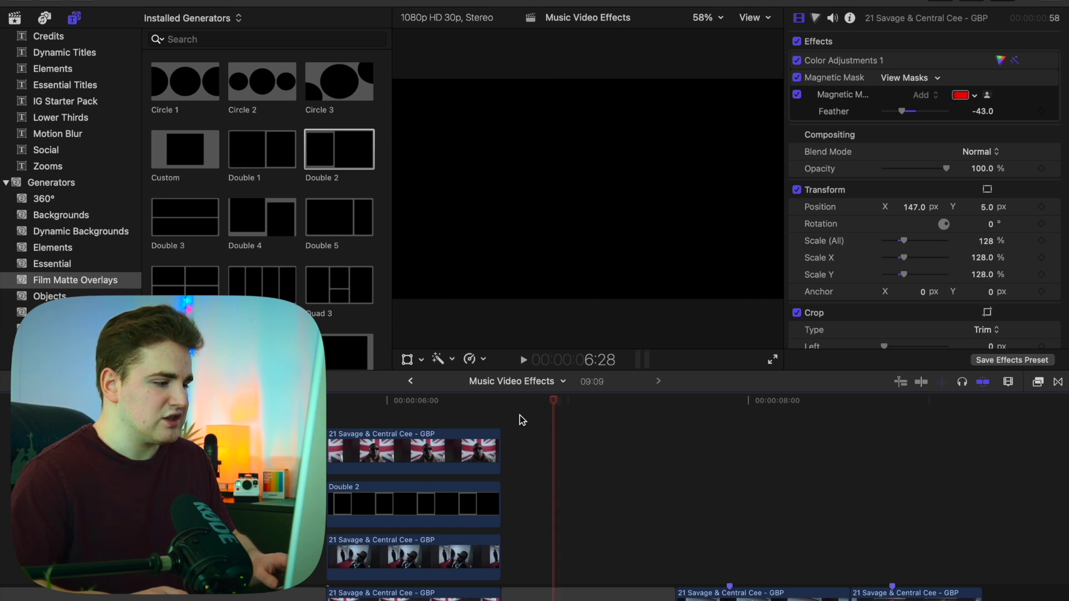
drag(546, 402, 409, 411)
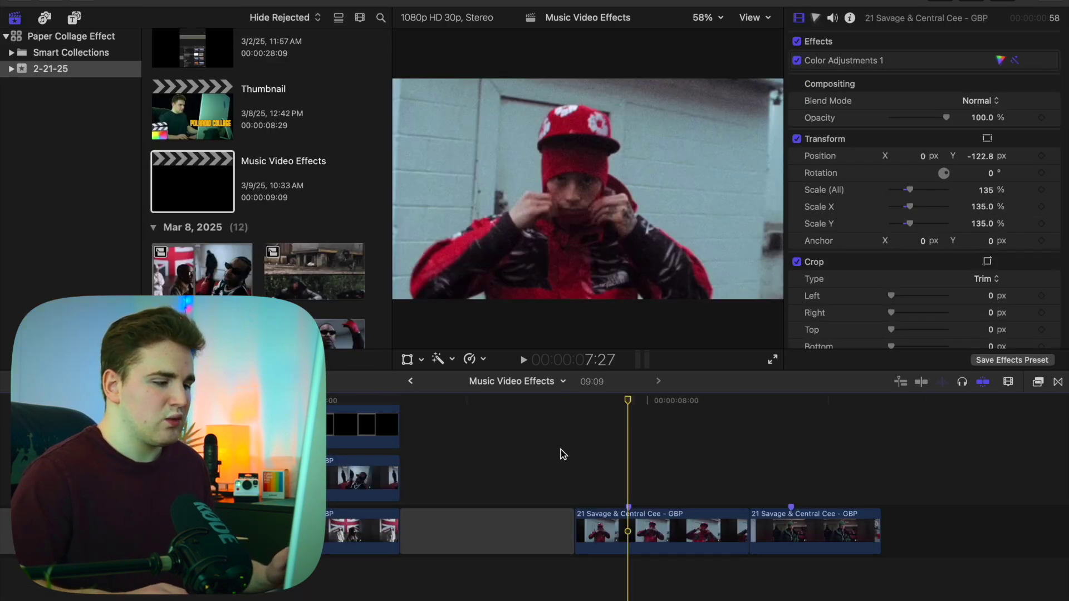
Step: Duplicate the clip of the man in the red jacket directly above itself and disable the original
click(633, 532)
drag(632, 532, 636, 493)
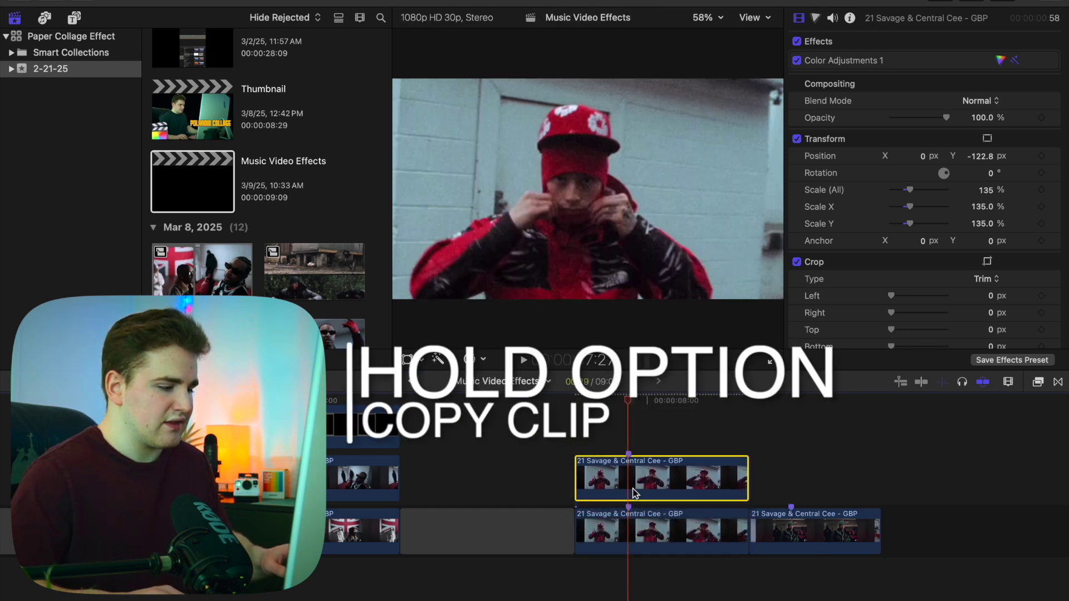
click(636, 526)
key(v)
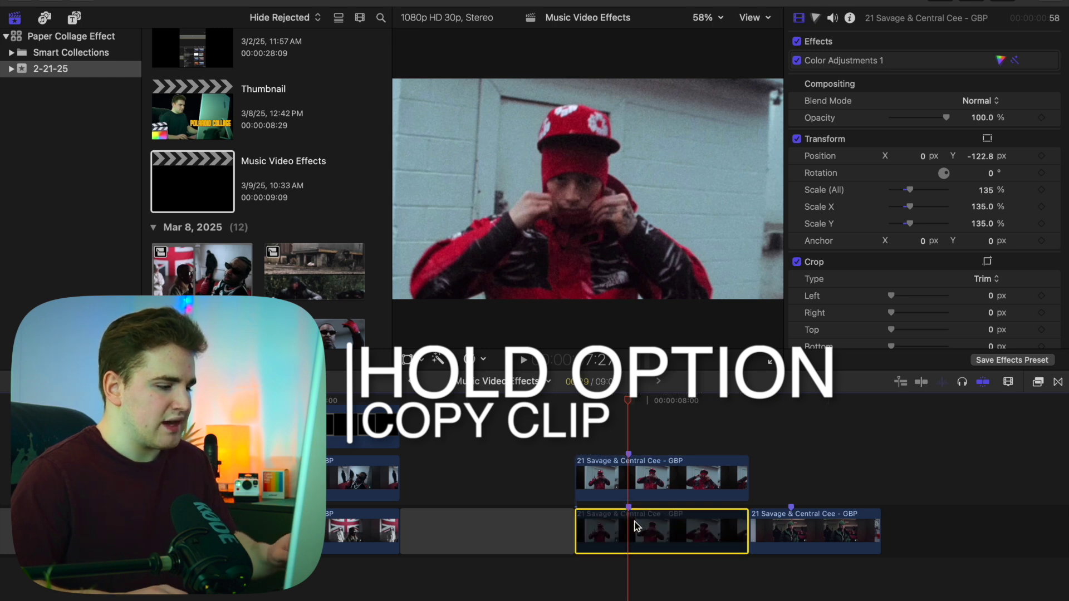
Step: Apply the Magnetic Mask effect to the upper copy and pick the man in the red jacket as its subject
click(638, 486)
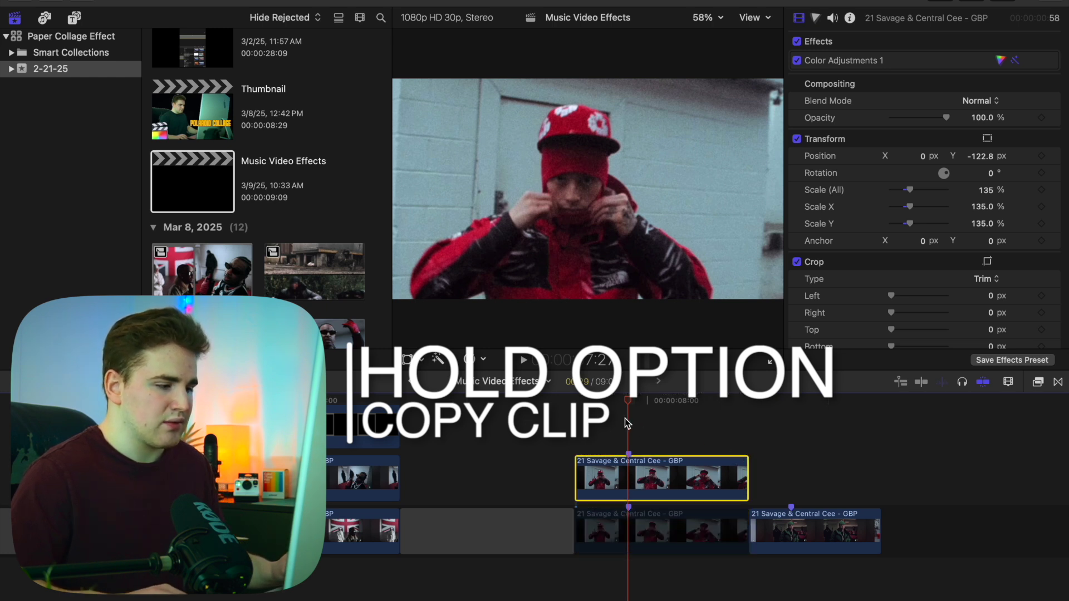
click(690, 420)
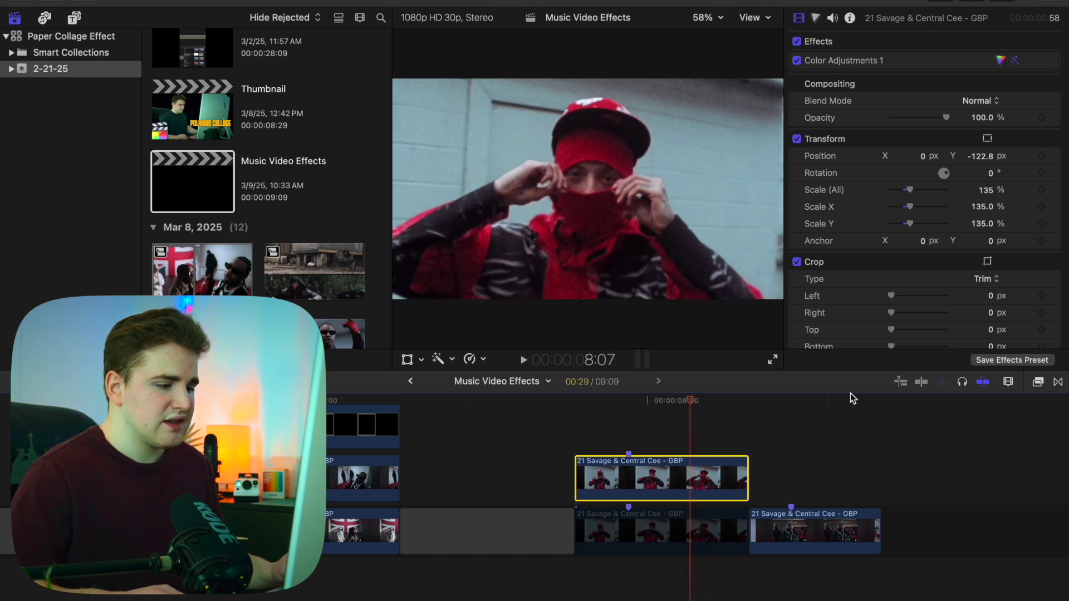
click(1039, 383)
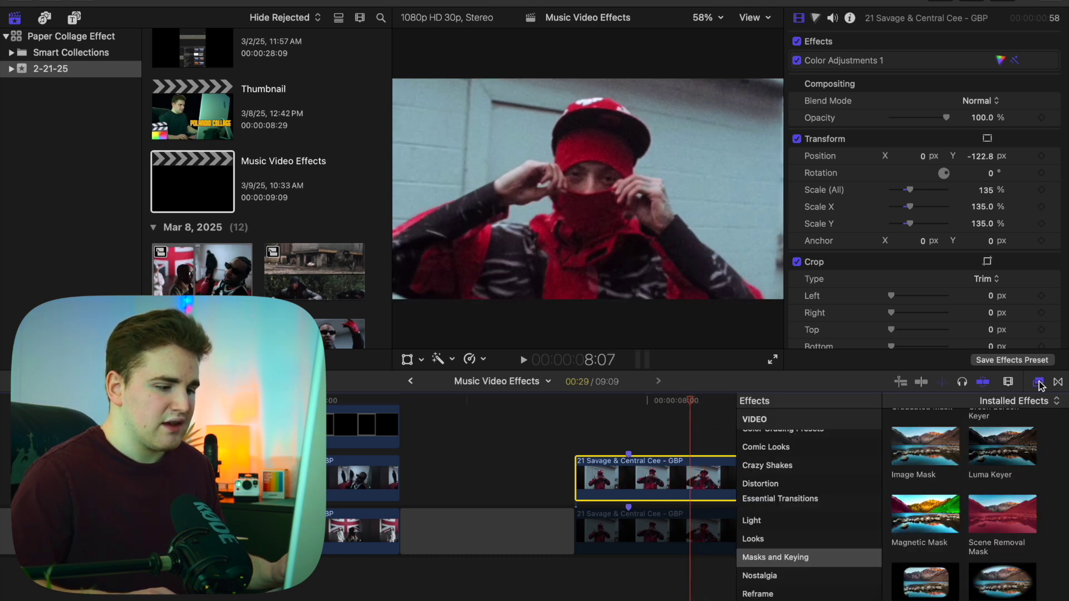
drag(917, 510, 730, 472)
click(1037, 383)
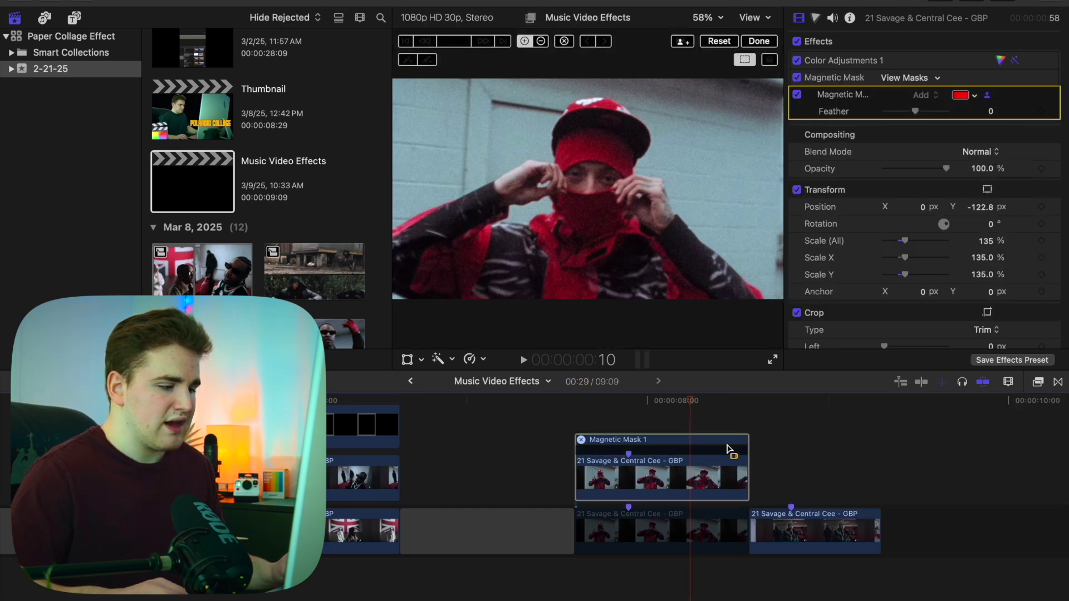
click(605, 249)
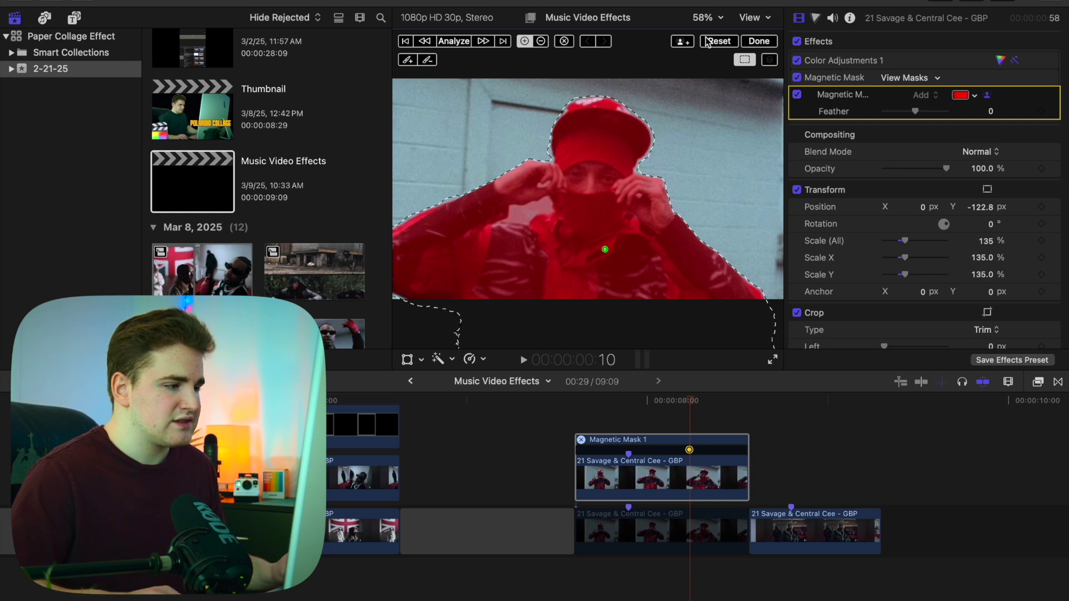
Step: Erase the mask from the wall gap between the raised forearm and the jacket, working at 200% zoom
click(707, 18)
click(713, 137)
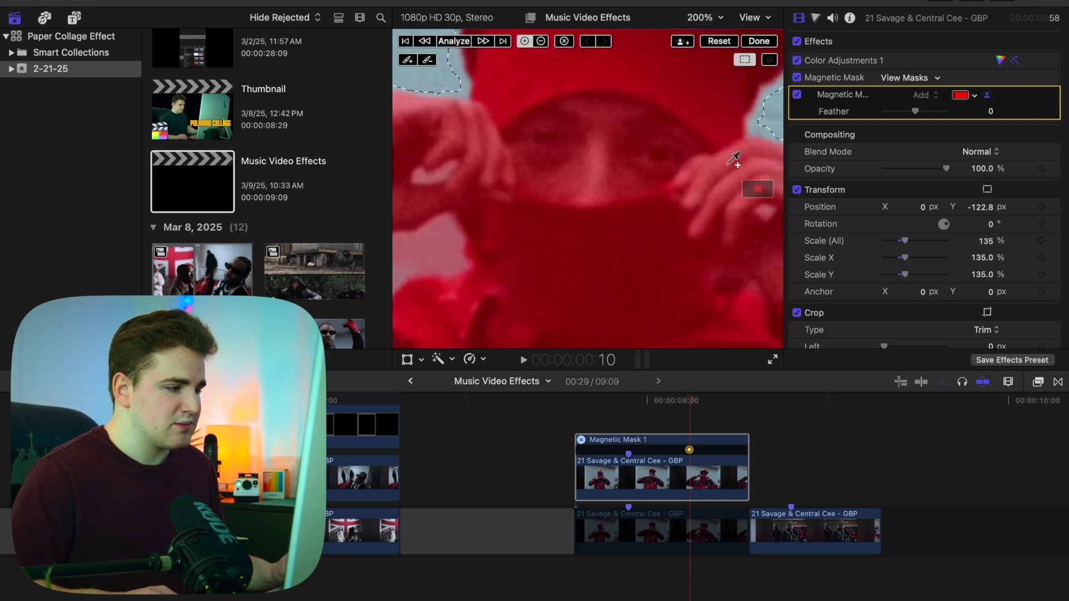
drag(759, 195, 748, 179)
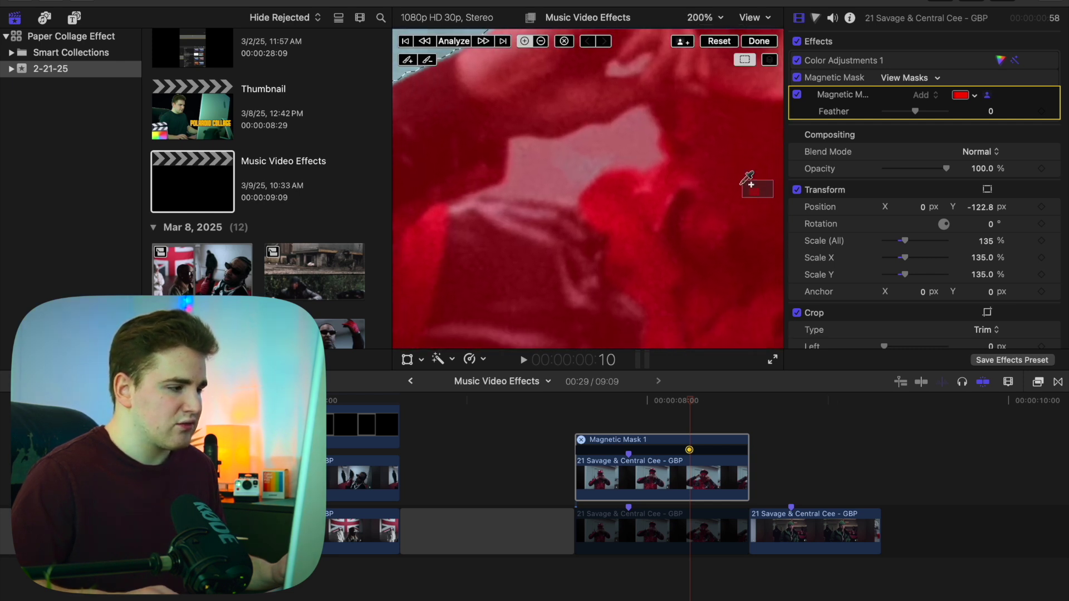
click(428, 61)
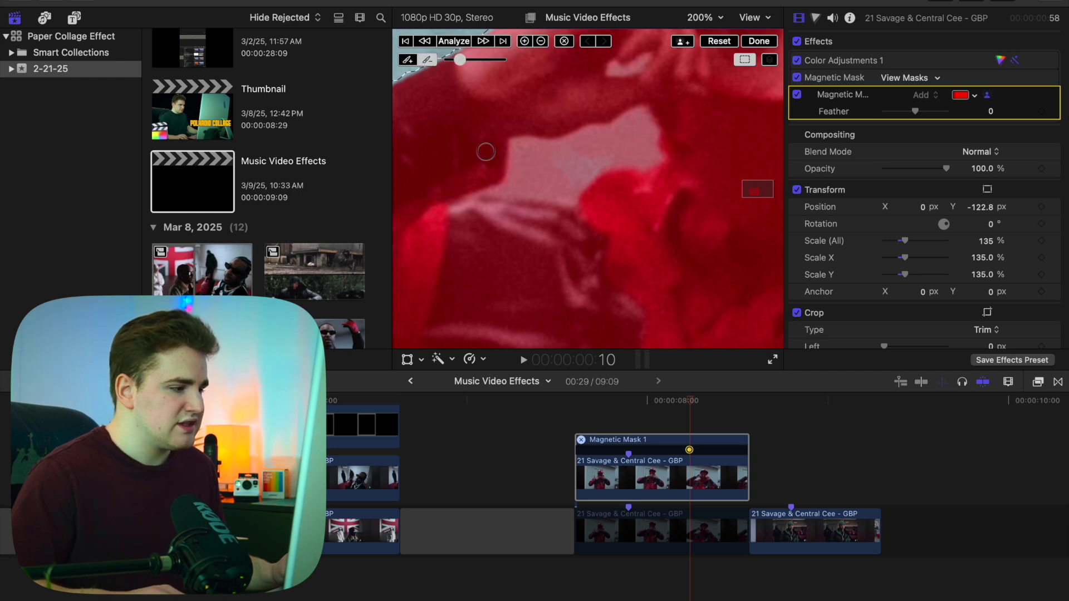
mouse_move(495, 192)
mouse_down()
mouse_move(519, 147)
mouse_move(575, 144)
mouse_move(640, 119)
mouse_move(649, 156)
mouse_move(590, 156)
mouse_move(523, 178)
mouse_move(572, 176)
mouse_up()
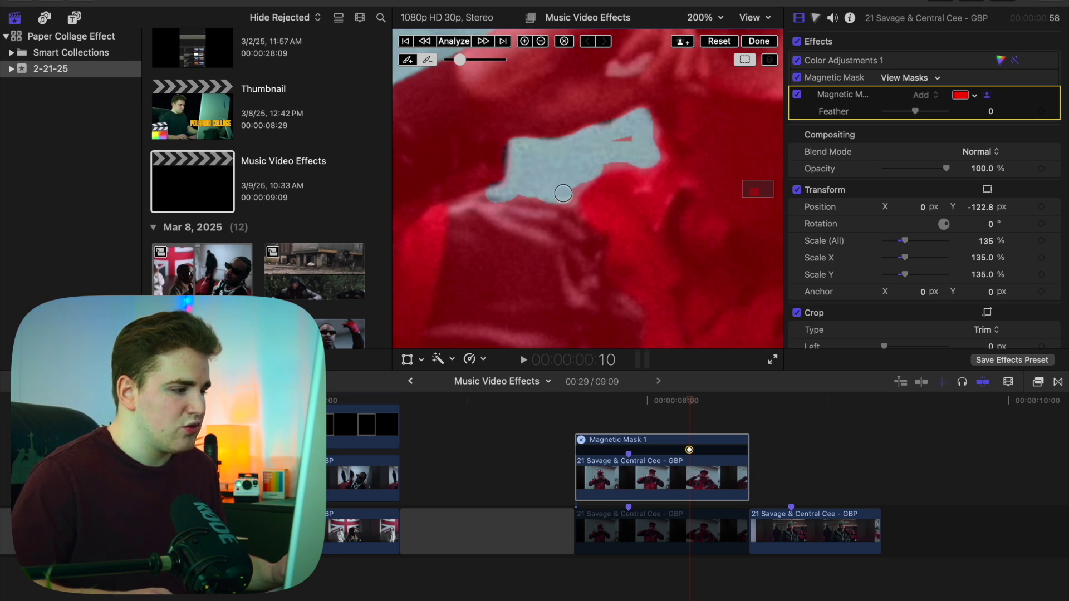
drag(618, 140, 632, 134)
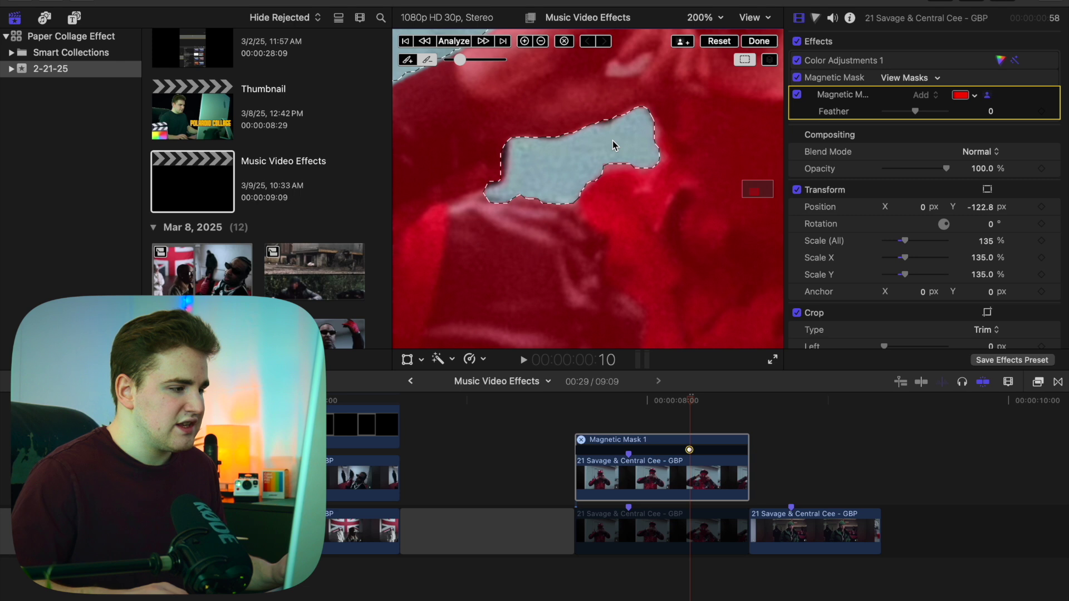
Step: Erase the small gap between the fingers and thumb from the mask, and paint back the over-erased edges
scroll(603, 198, up, 5)
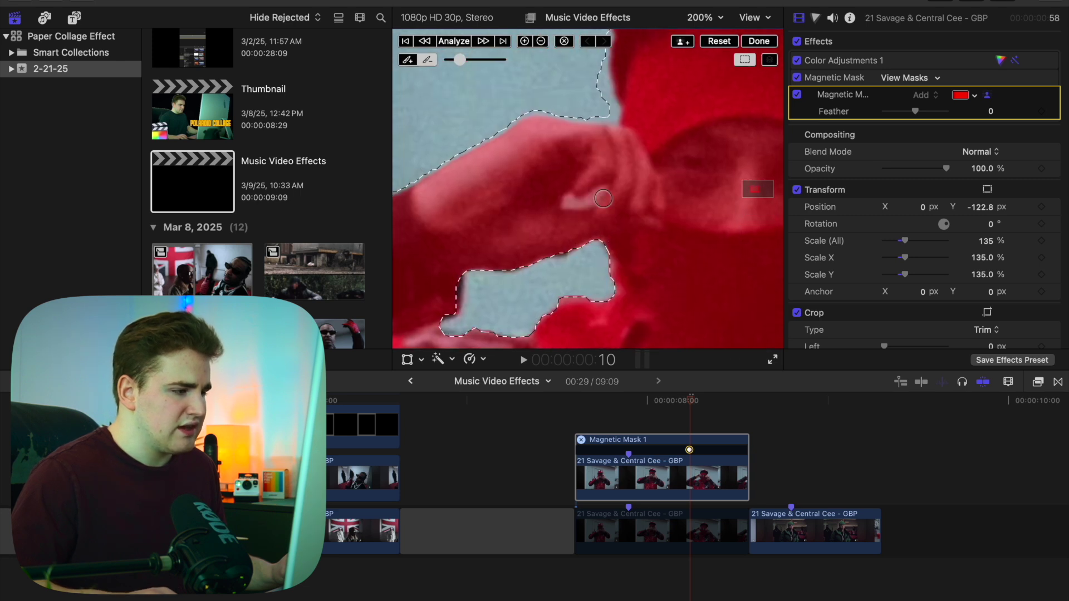
drag(568, 200, 568, 202)
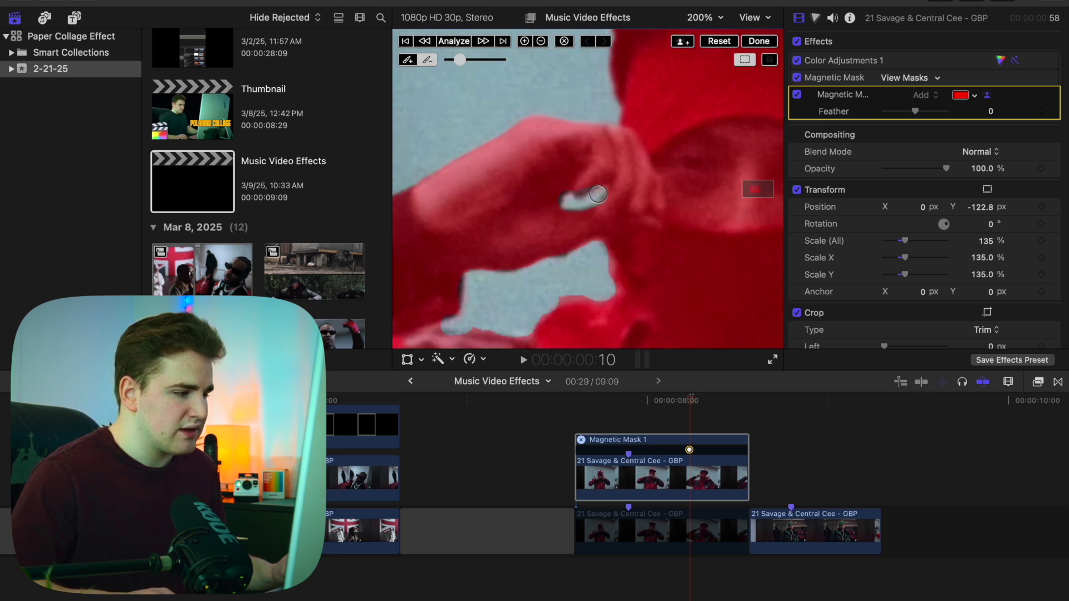
click(427, 60)
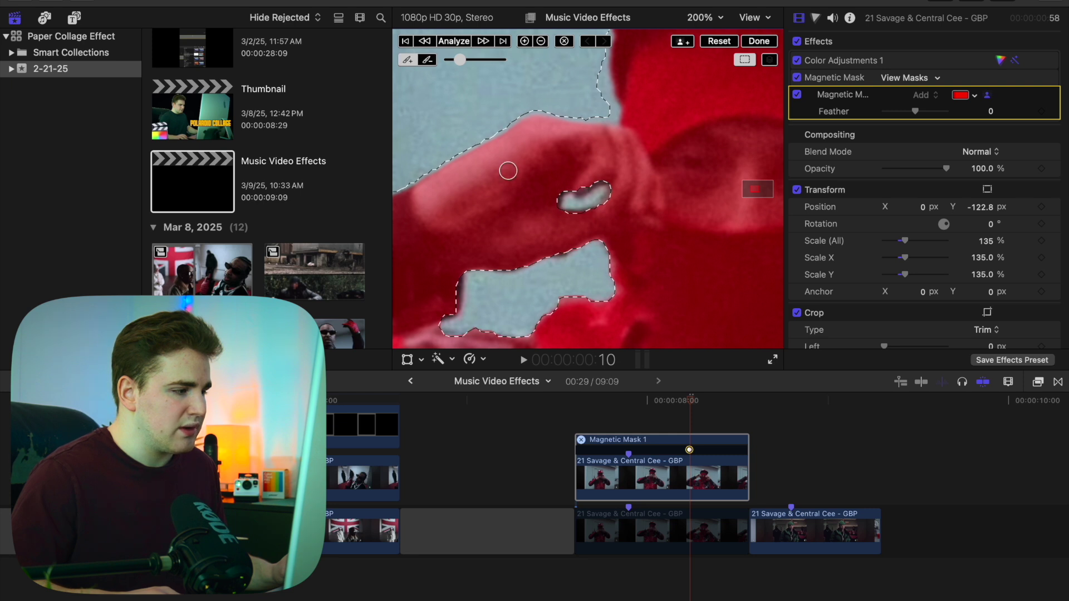
drag(548, 195, 565, 187)
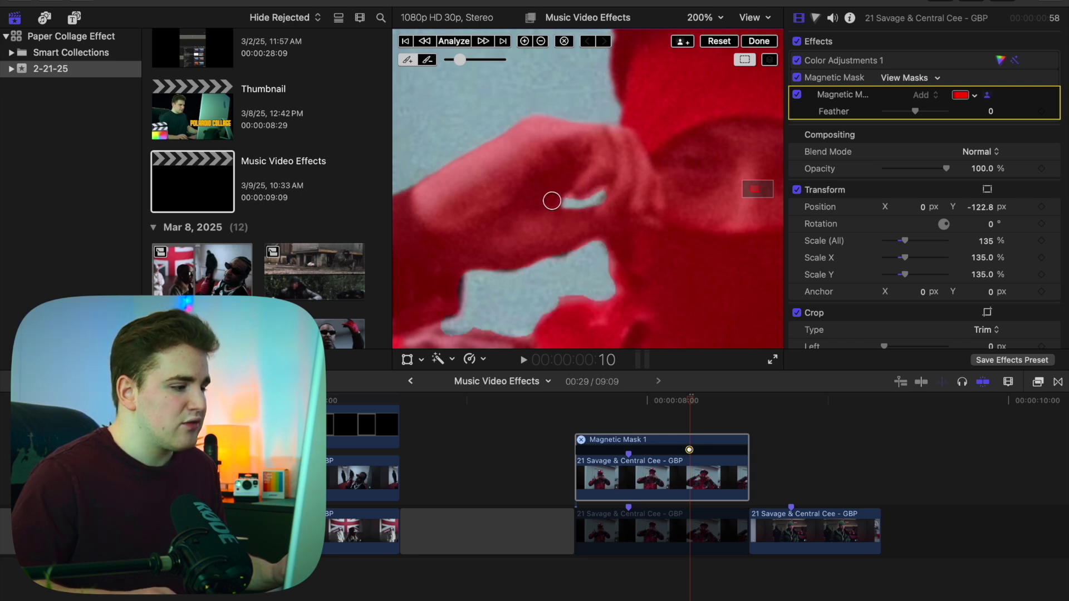
click(446, 313)
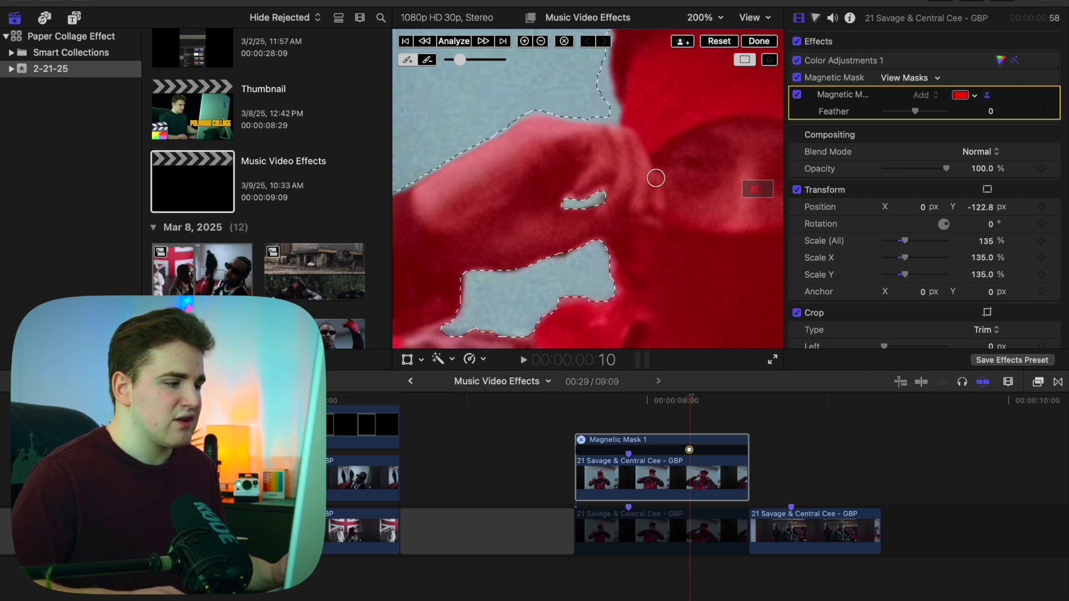
Step: Erase the small gap inside the subject's other hand from the mask and return the viewer to fit zoom
drag(762, 193, 765, 192)
mouse_move(579, 150)
mouse_down()
mouse_move(568, 146)
mouse_move(577, 146)
mouse_up()
click(429, 61)
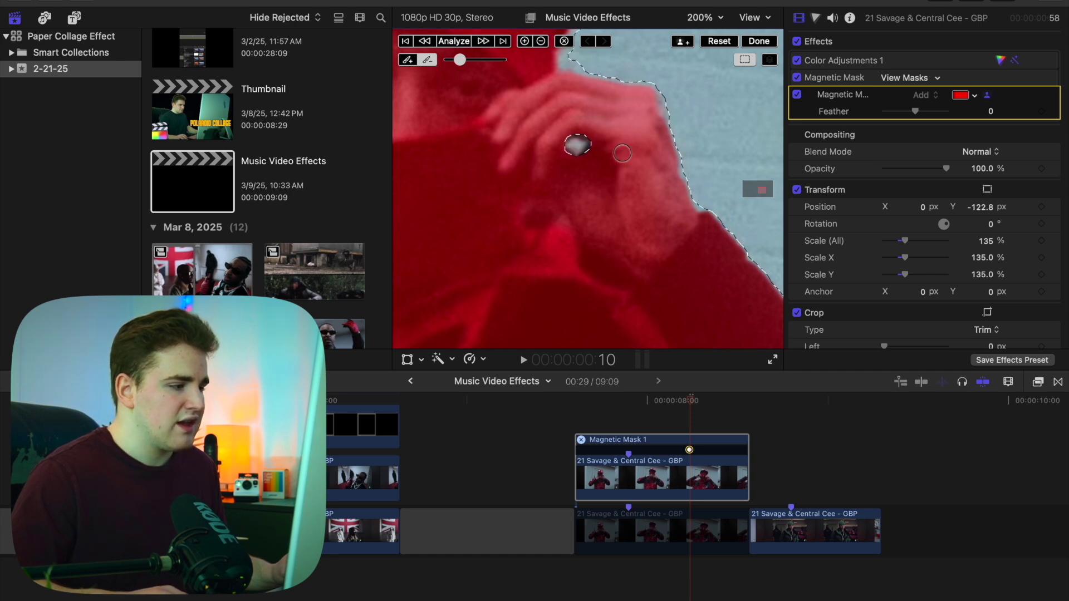
click(710, 22)
click(711, 34)
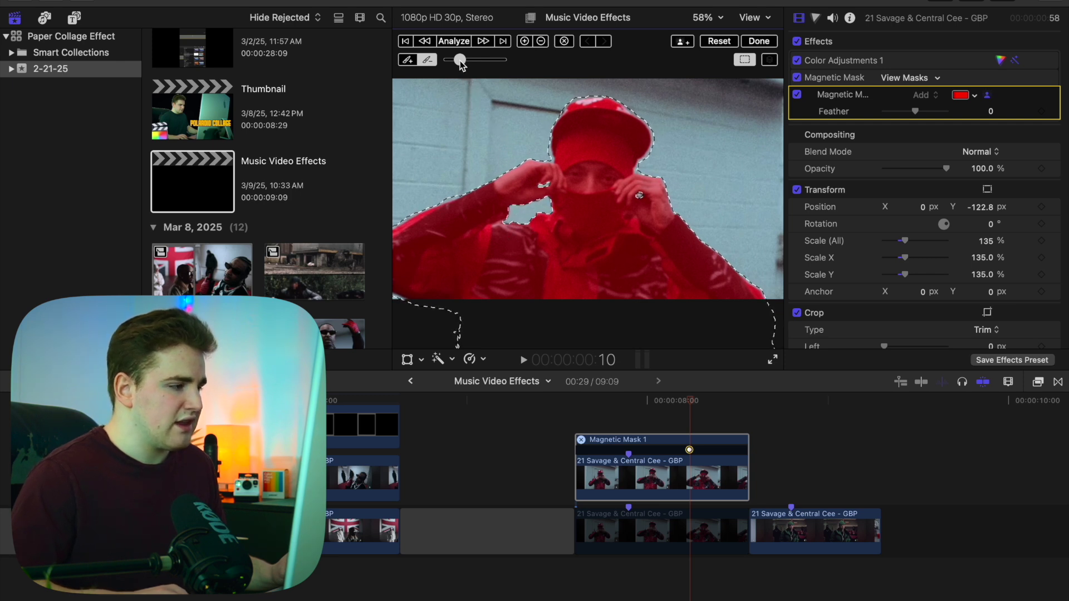
Step: Analyze the magnetic mask across the whole clip and scrub through the tracked result
click(456, 42)
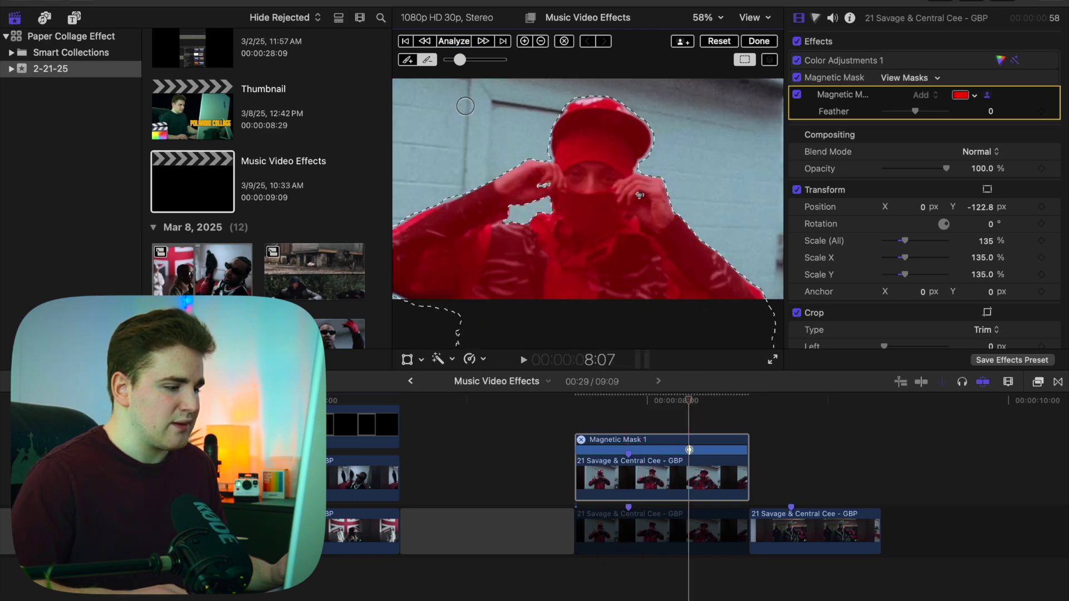
click(691, 401)
drag(694, 408, 743, 421)
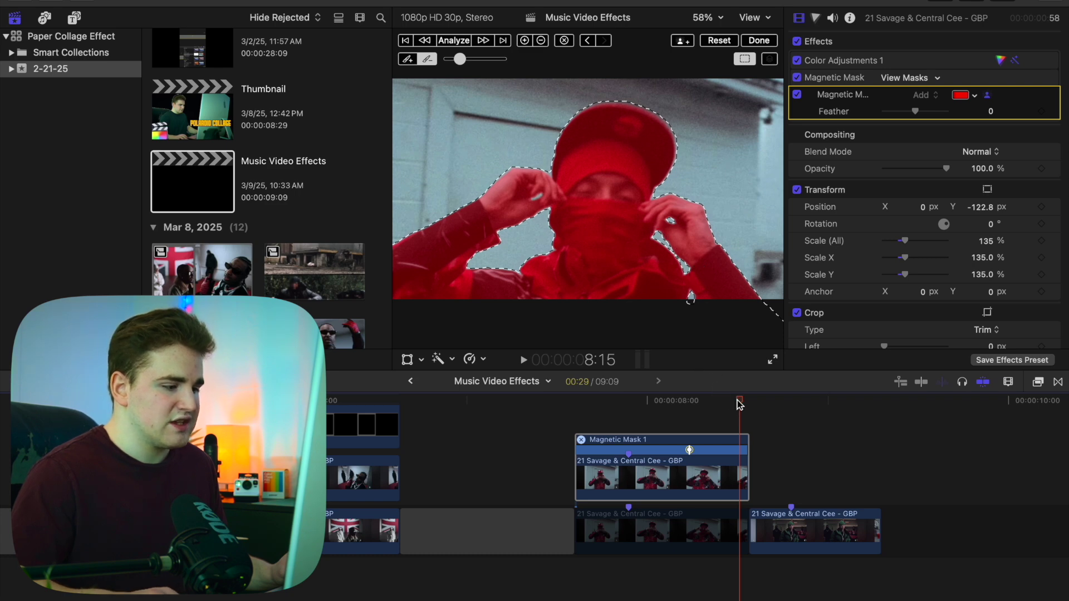
drag(740, 404, 671, 417)
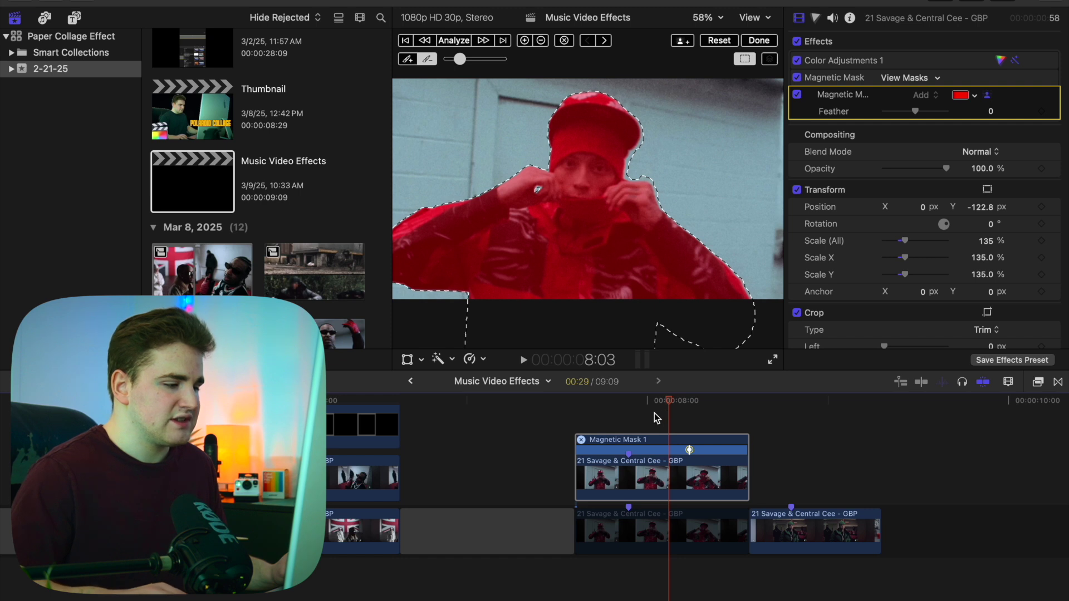
Step: Finish editing the mask and hide the Magnetic Mask editor on the upper clip
click(757, 40)
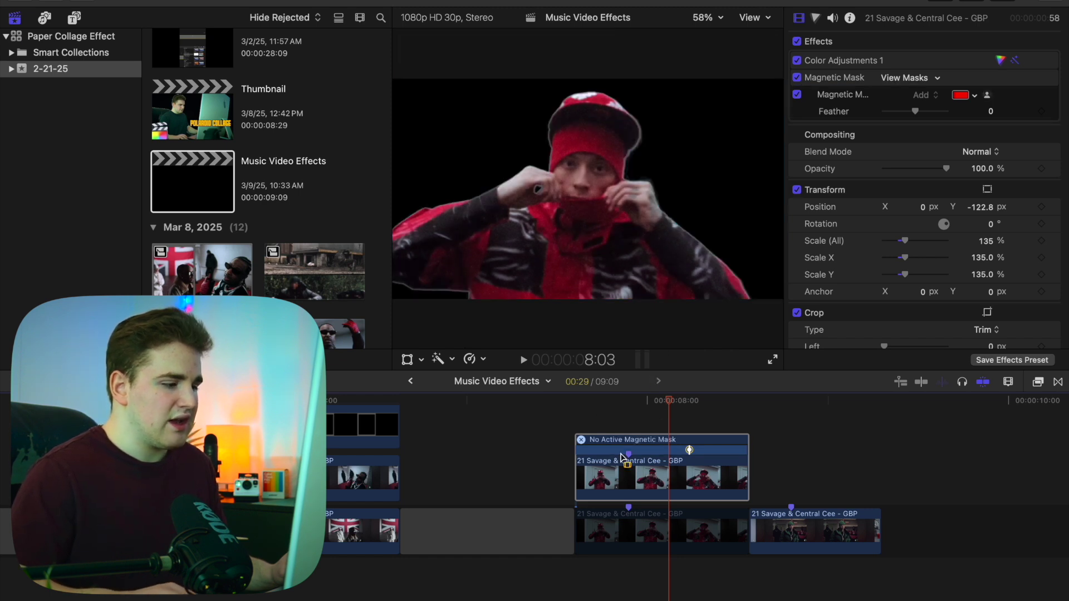
right_click(666, 468)
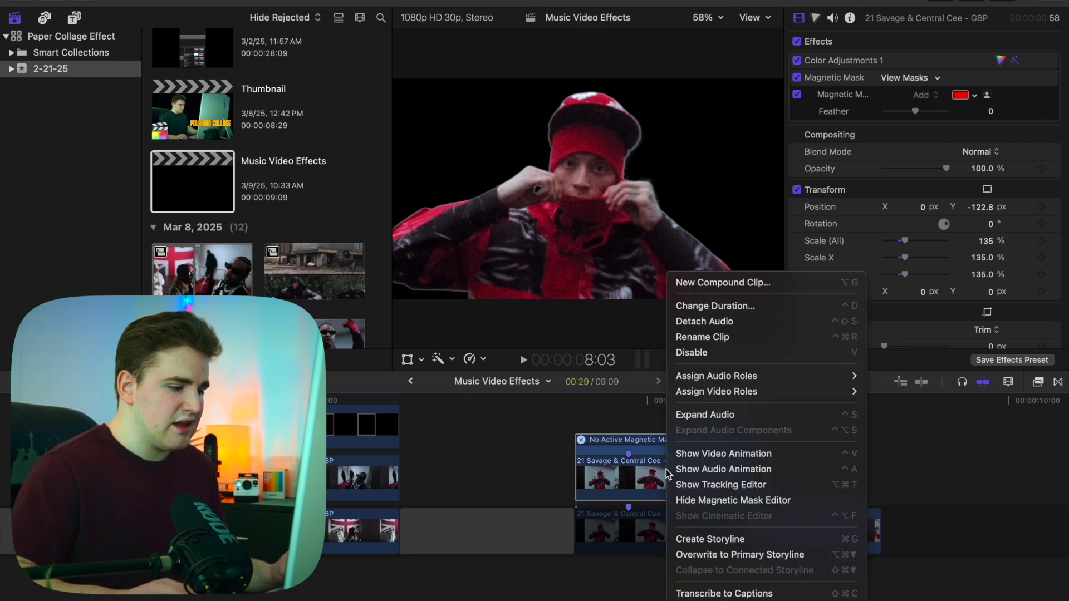
click(680, 500)
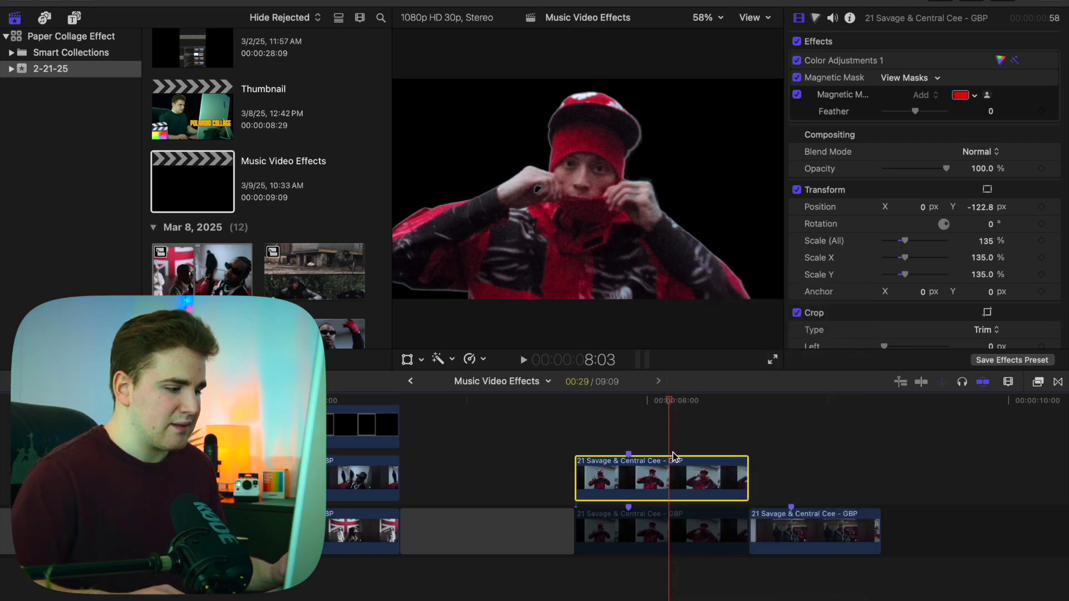
click(671, 446)
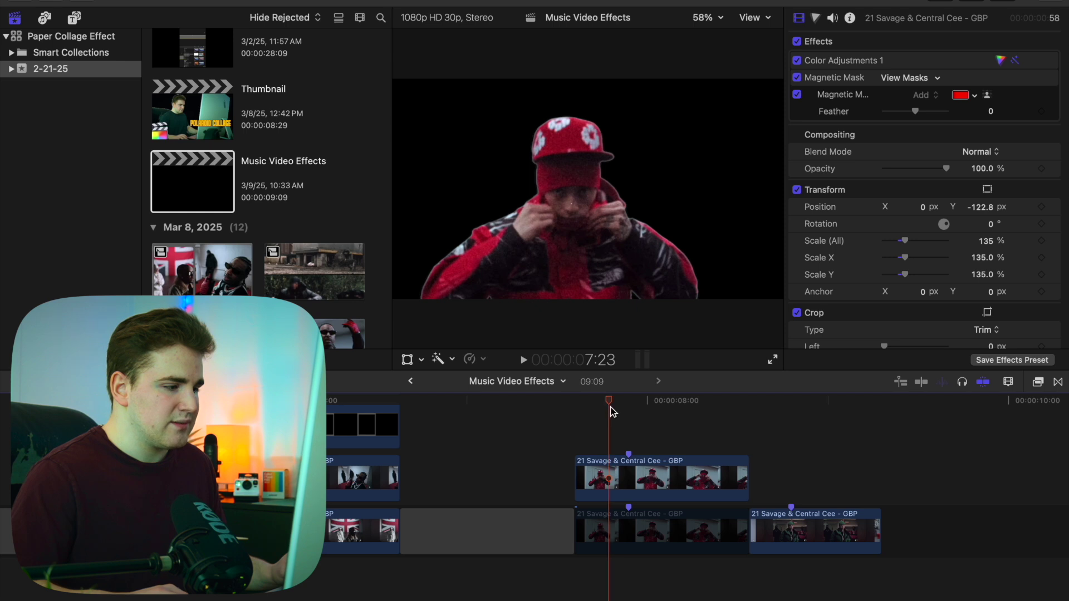
Step: Re-enable the original clip and disable the masked copy above it
click(660, 520)
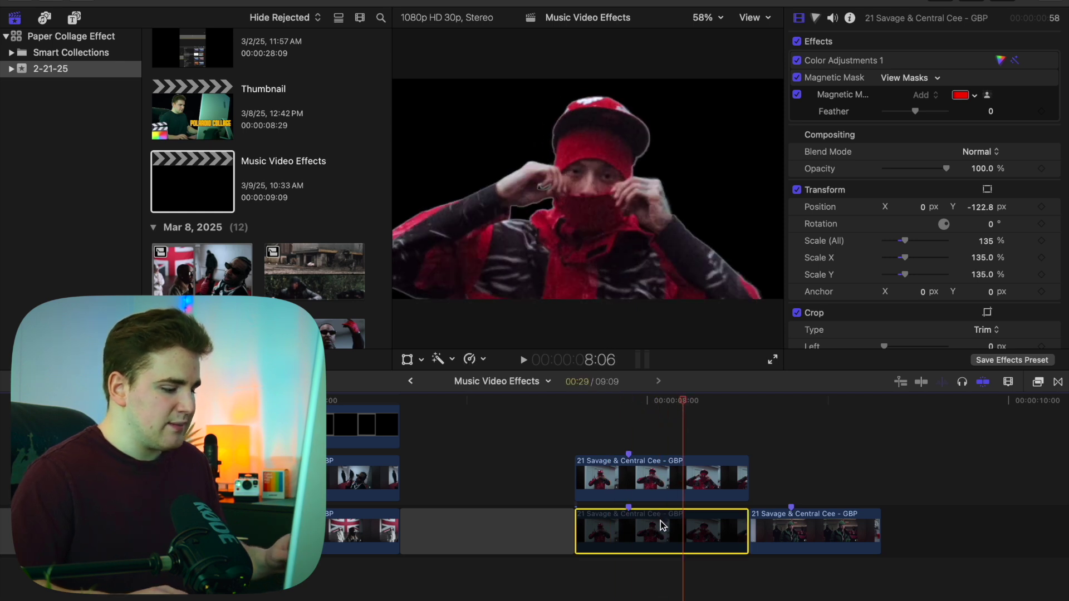
key(v)
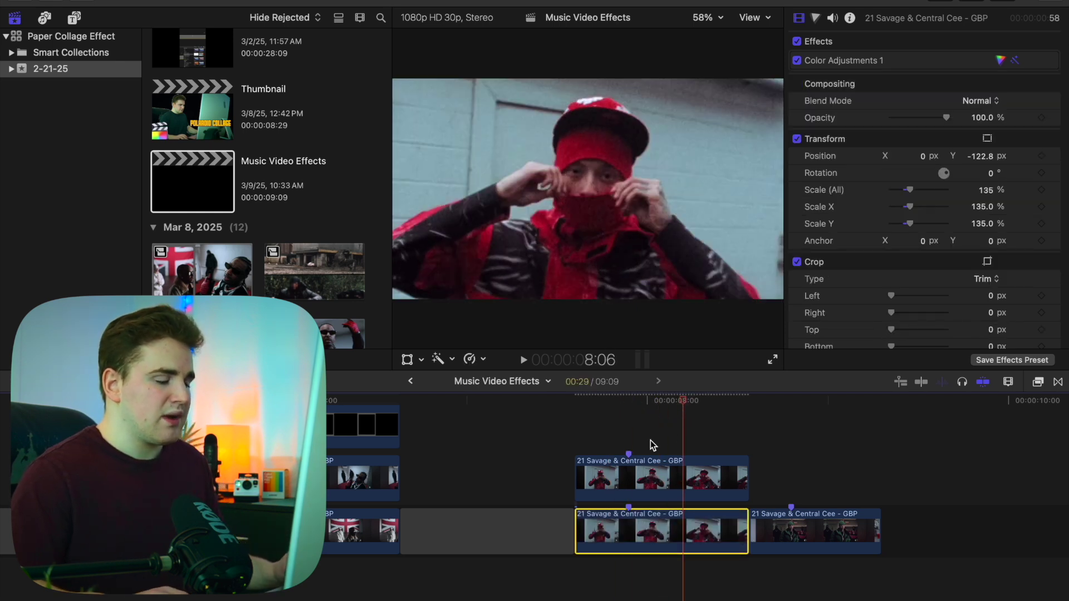
click(647, 480)
key(v)
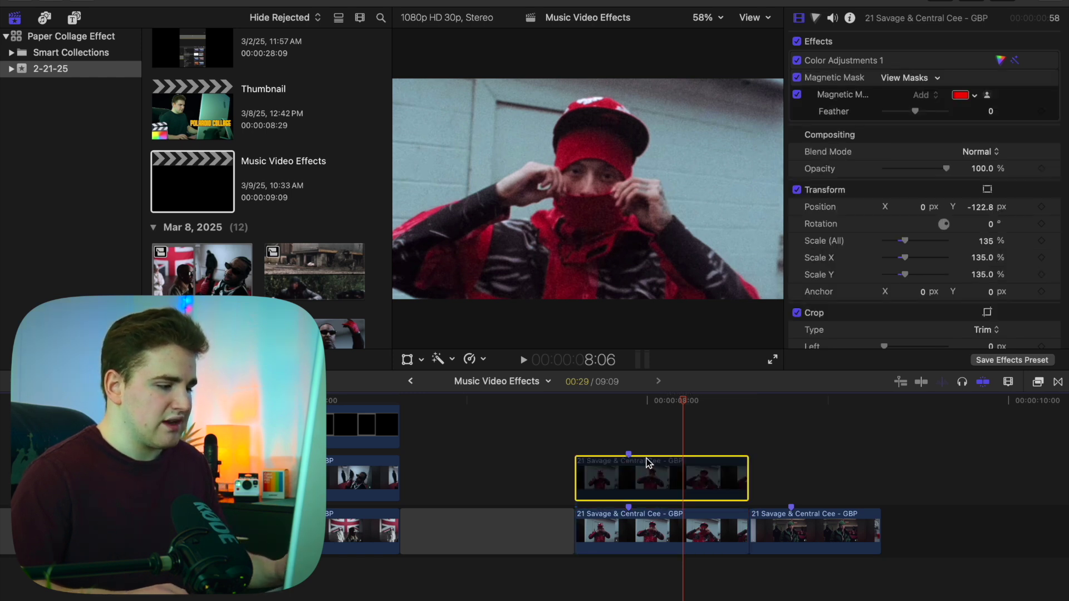
Step: Apply the Underwater effect from the Distortion category to the lower original clip, with the playhead at its marker
click(632, 438)
scroll(663, 446, right, 3)
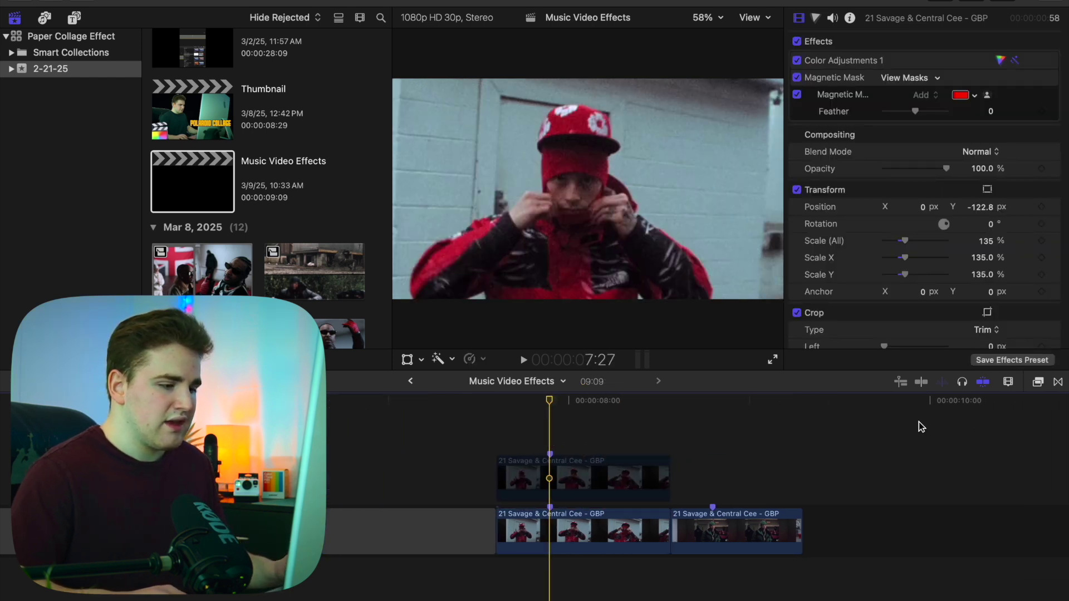
click(1042, 383)
scroll(810, 526, up, 5)
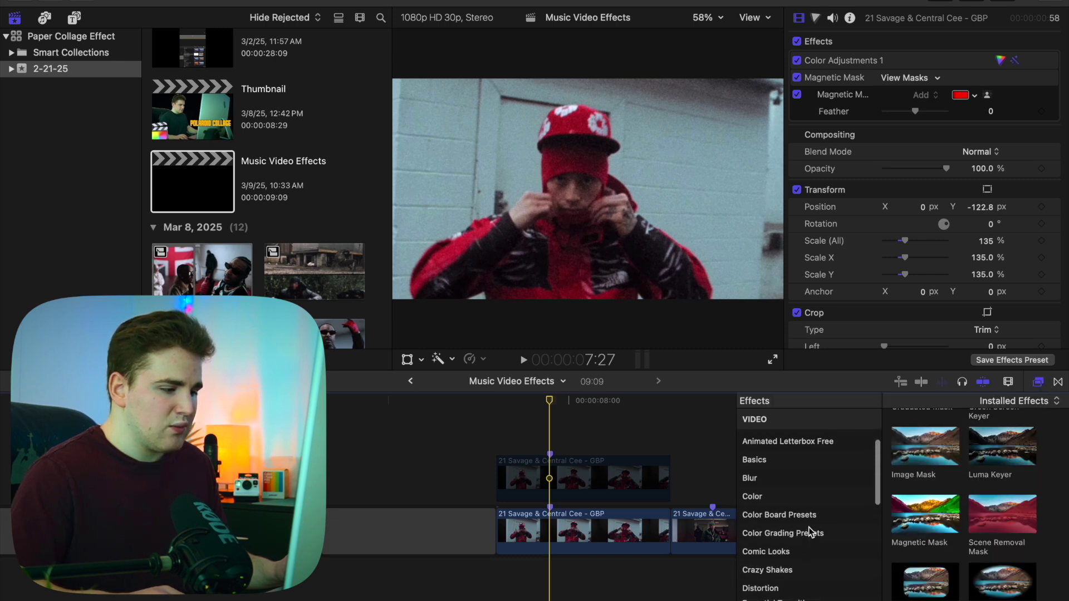
scroll(809, 527, up, 2)
scroll(809, 528, down, 4)
scroll(810, 532, down, 1)
click(760, 569)
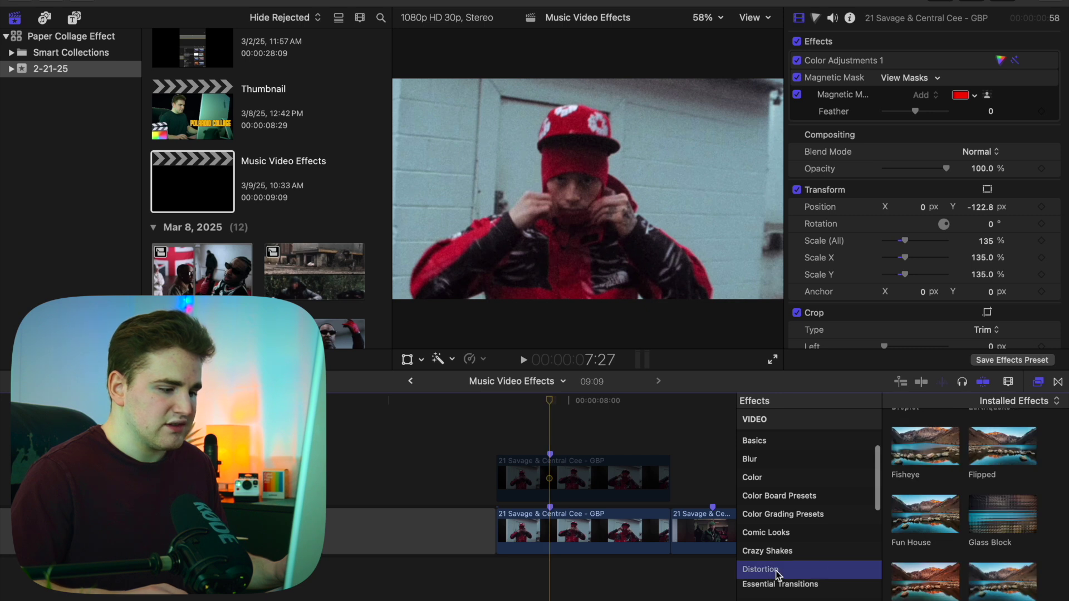
scroll(920, 543, down, 5)
scroll(921, 542, down, 1)
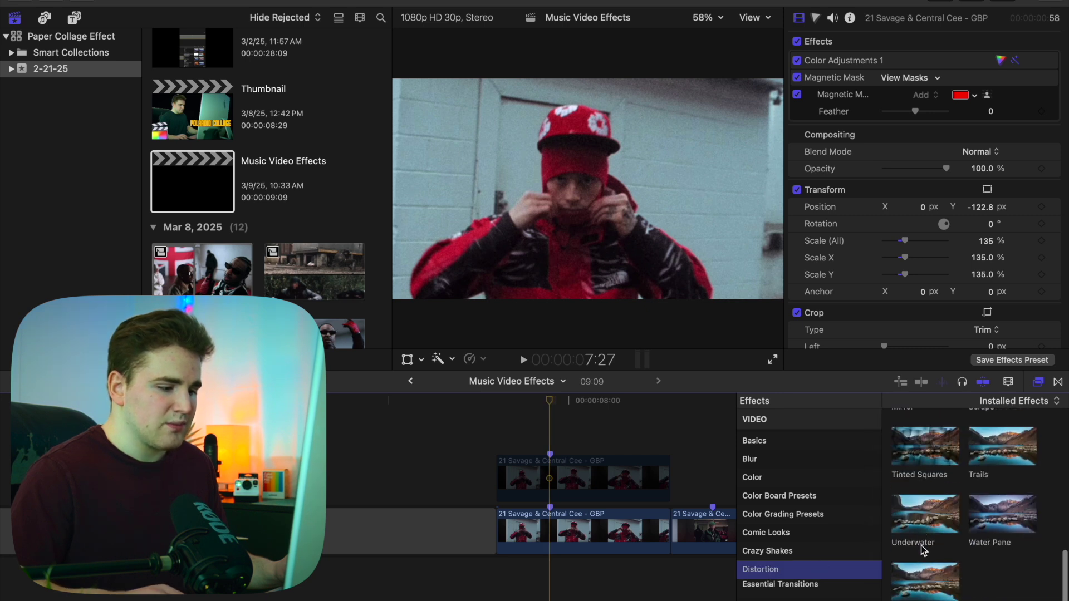
drag(913, 516, 668, 524)
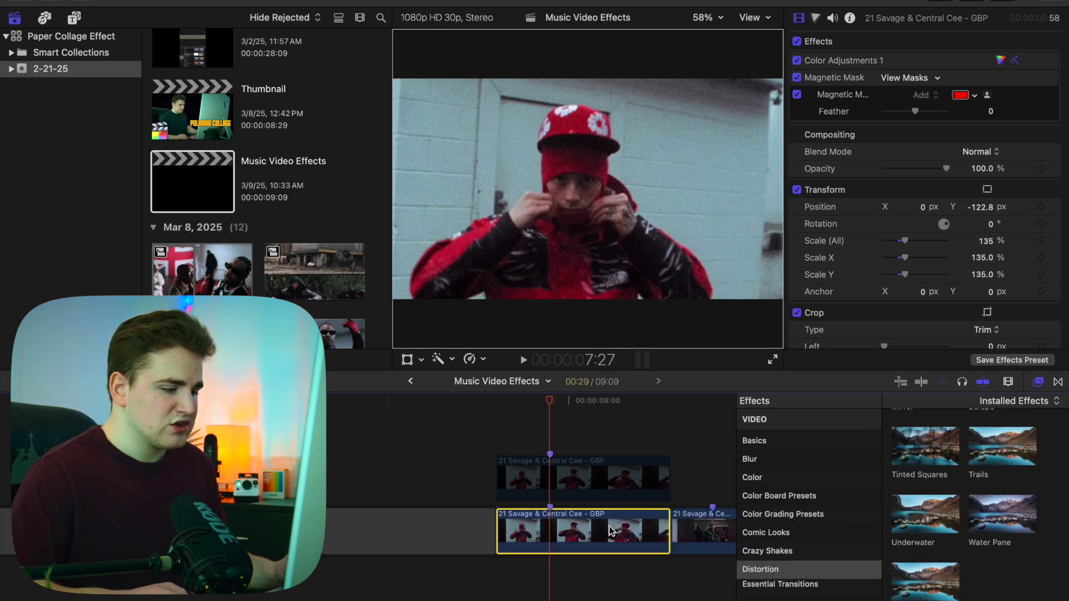
click(1038, 383)
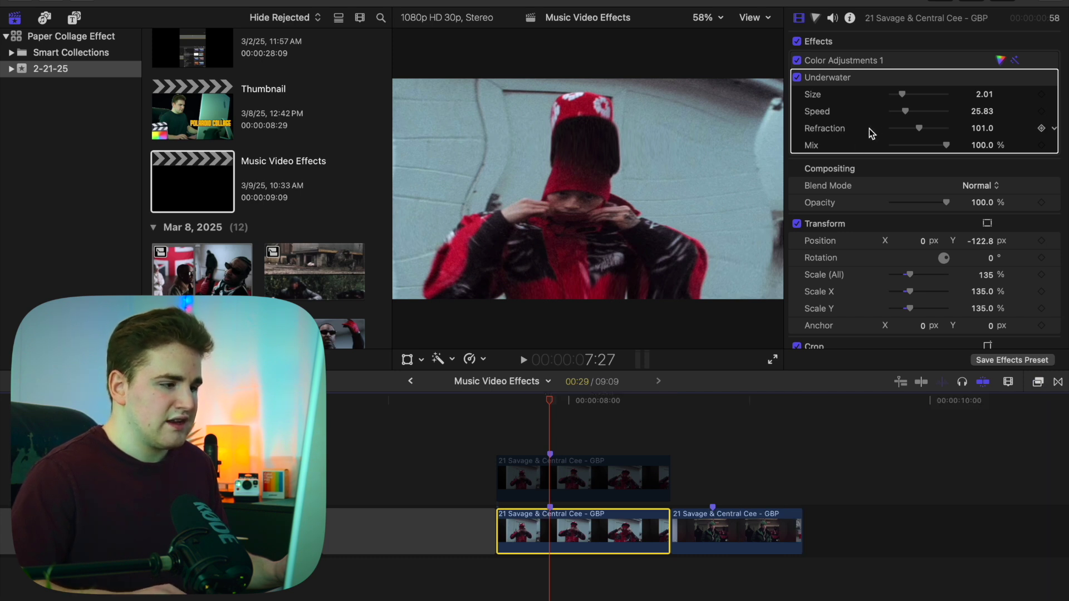
Step: Set Underwater's Size to 0.2 and Speed to 9.78, and keyframe Refraction from 0 at the marker to 281 on the clip's last frame
drag(902, 94, 876, 131)
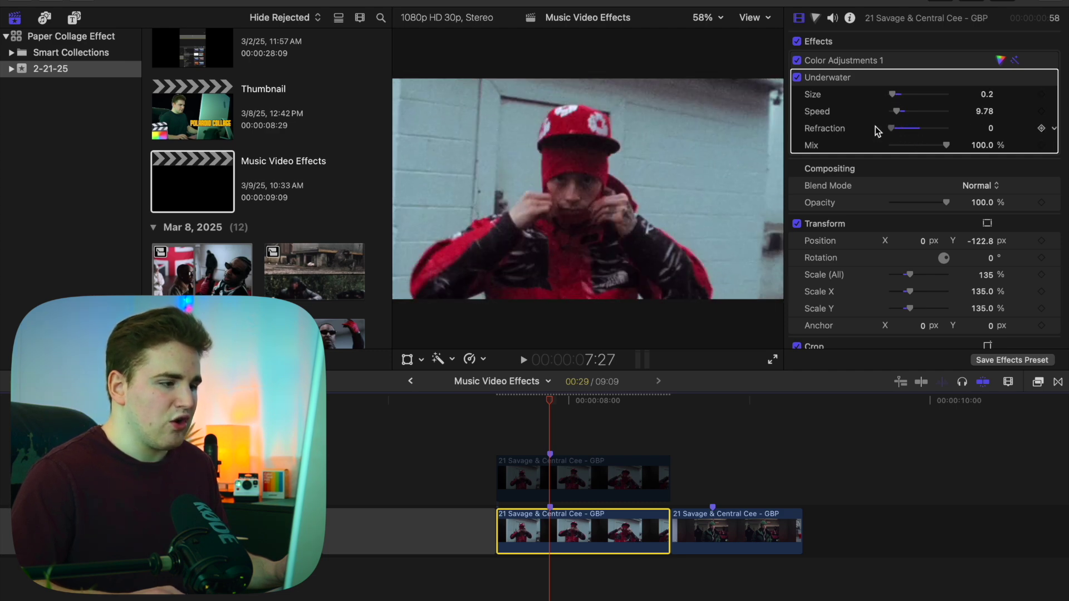
click(1041, 129)
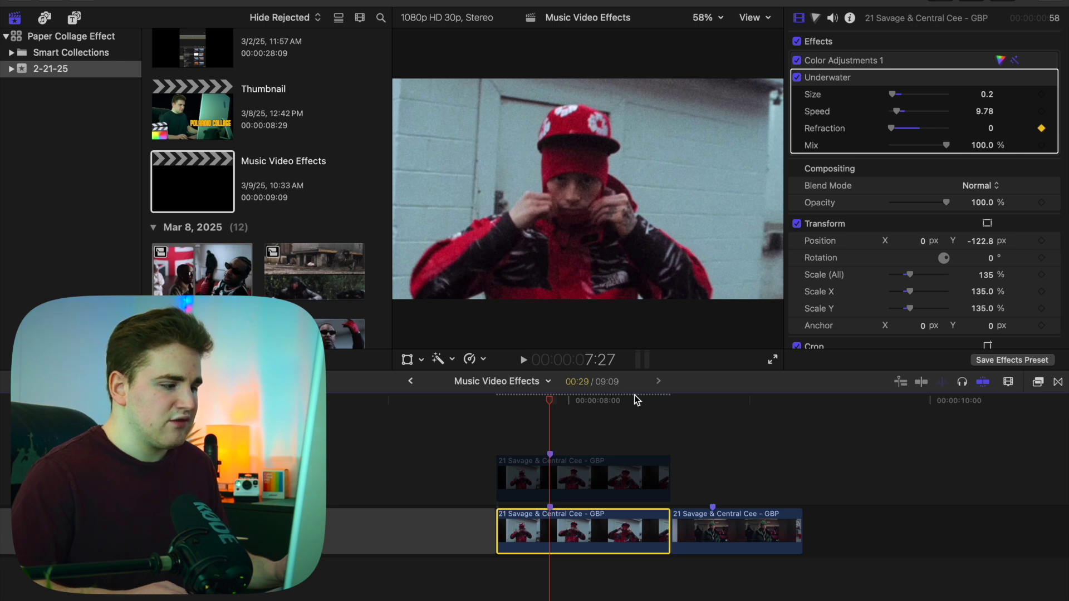
drag(557, 409, 667, 413)
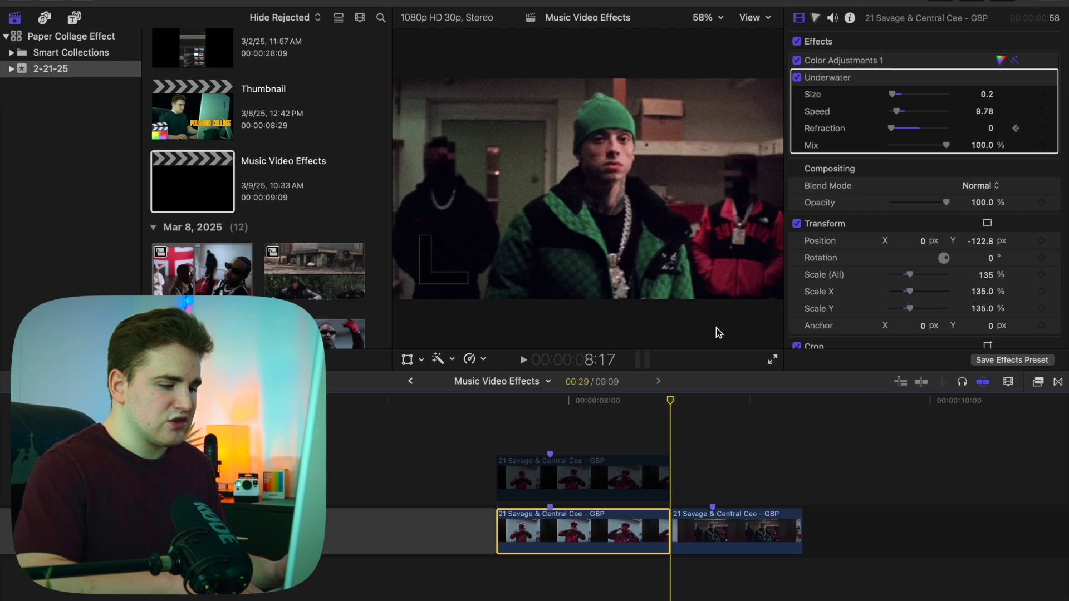
key(Left)
click(891, 130)
drag(897, 131, 985, 120)
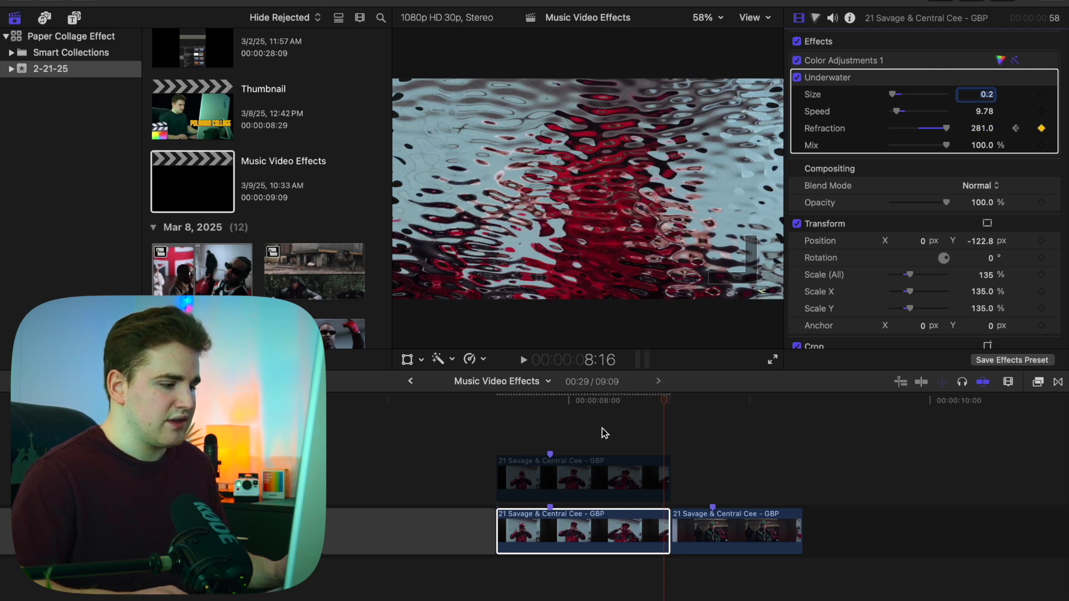
Step: Examine the Underwater distortion frame by frame from the marker and play the clip from its start
click(550, 434)
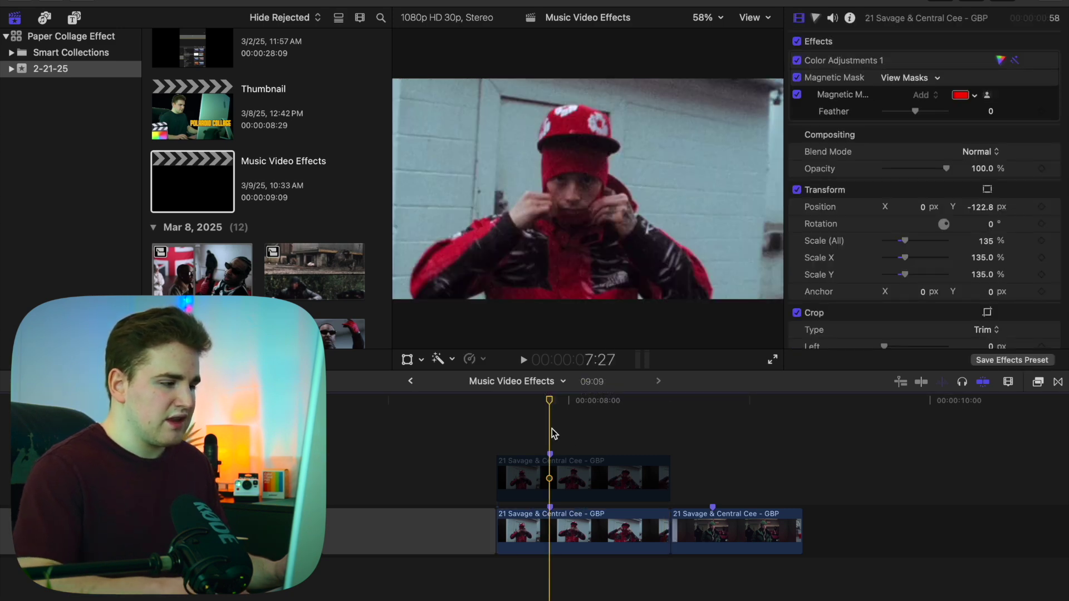
key(Right)
key(Right)
key(Right)
key(Right)
key(Right)
key(Right)
key(Right)
key(Right)
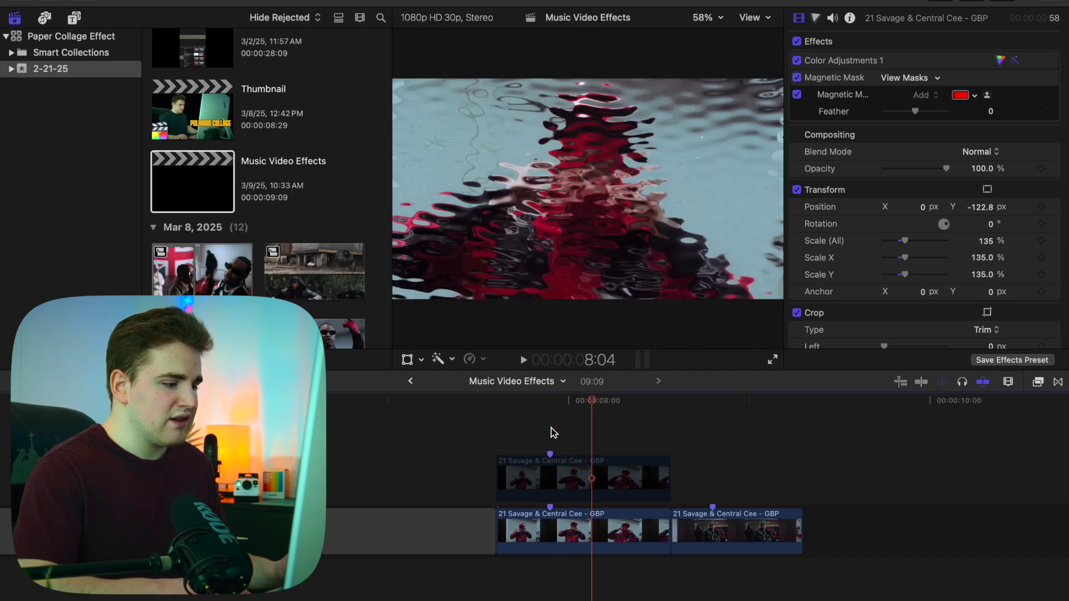
key(Right)
key(Right)
key(Right)
key(Right)
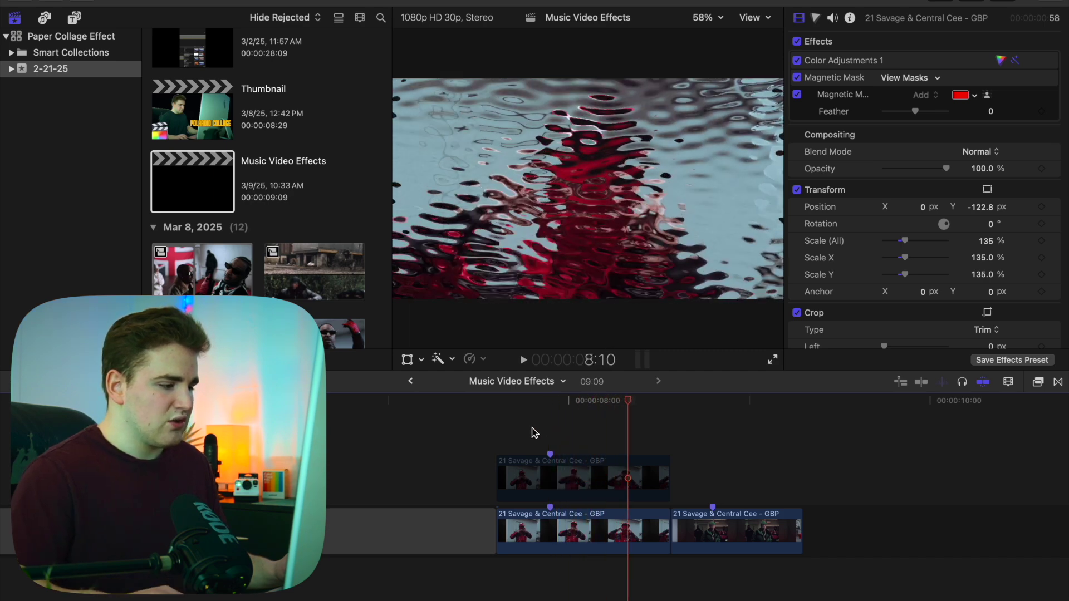
click(503, 433)
key(space)
key(space)
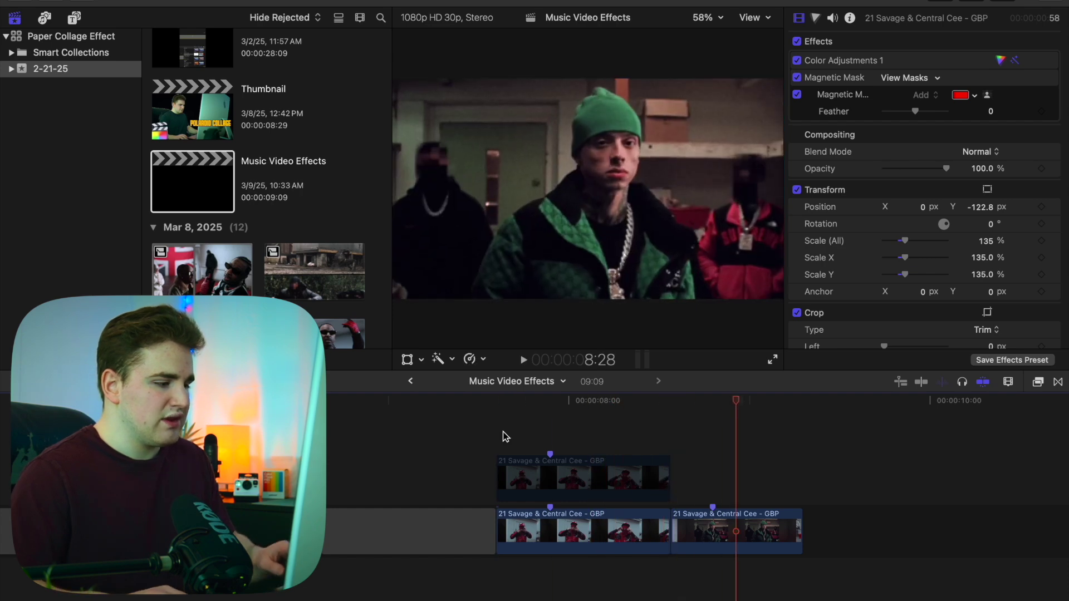
Step: Apply the Droplet distortion effect to the lower clip at the marker
click(546, 432)
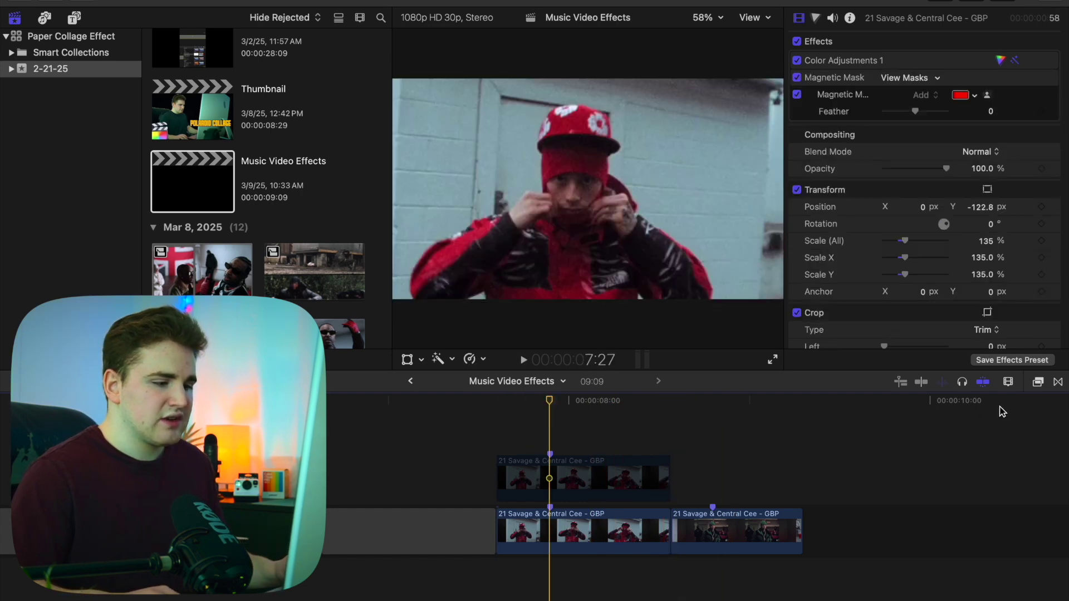
click(1039, 383)
scroll(959, 472, up, 5)
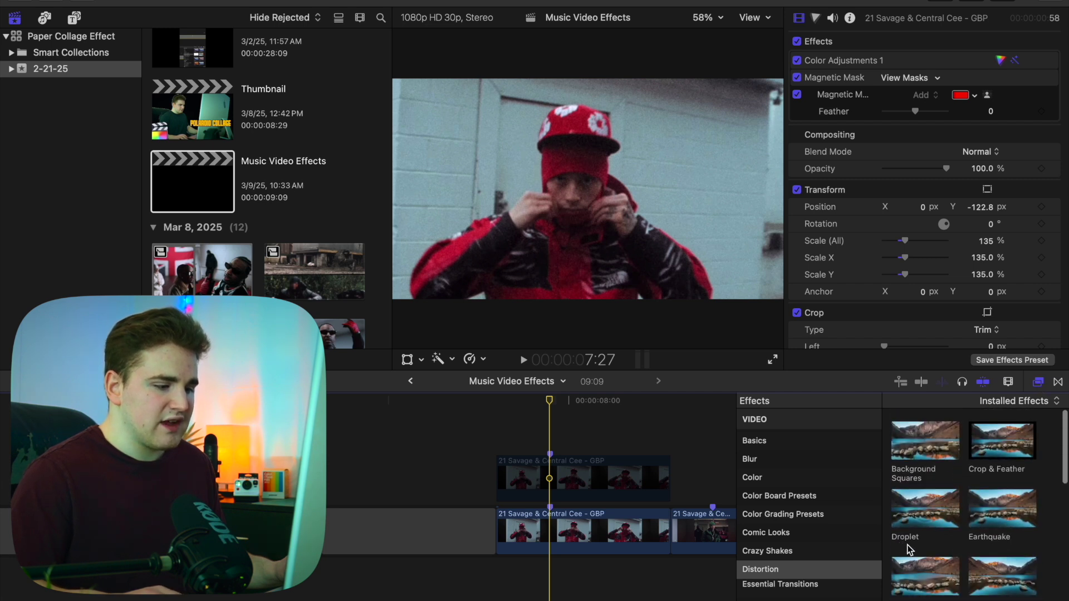
drag(931, 504, 633, 520)
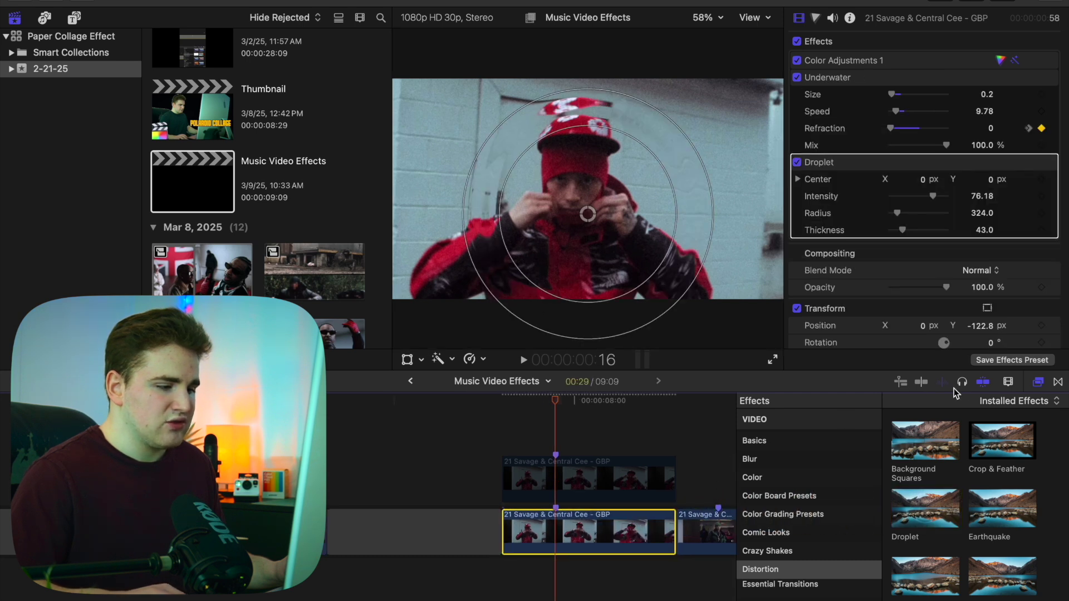
click(1037, 383)
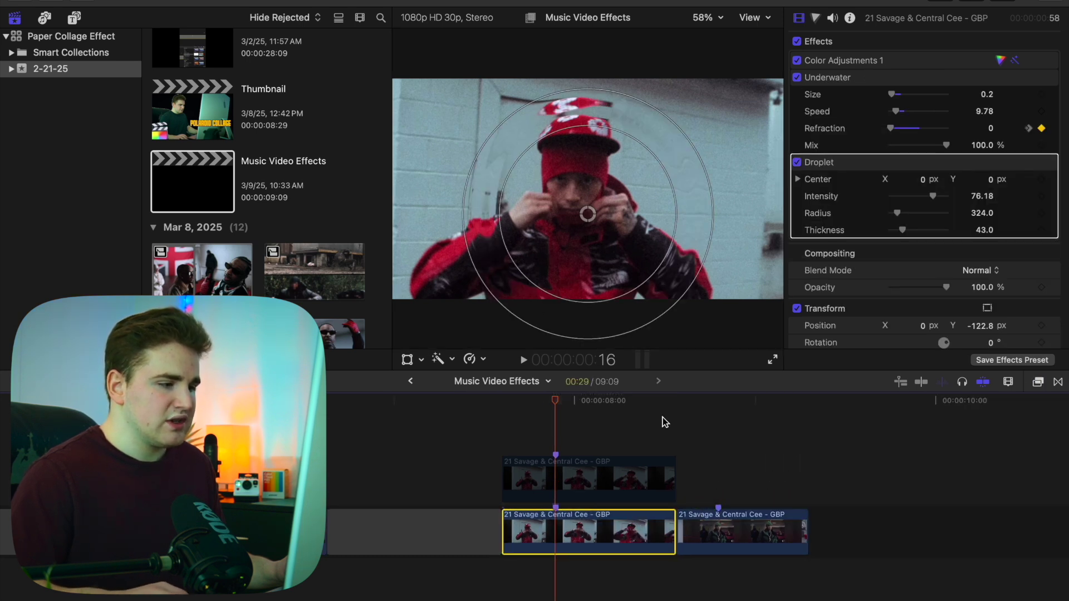
Step: Set the Droplet's Intensity to 100 and move its center up onto the subject's face, at about X 0.01, Y 0.09
drag(934, 198, 973, 200)
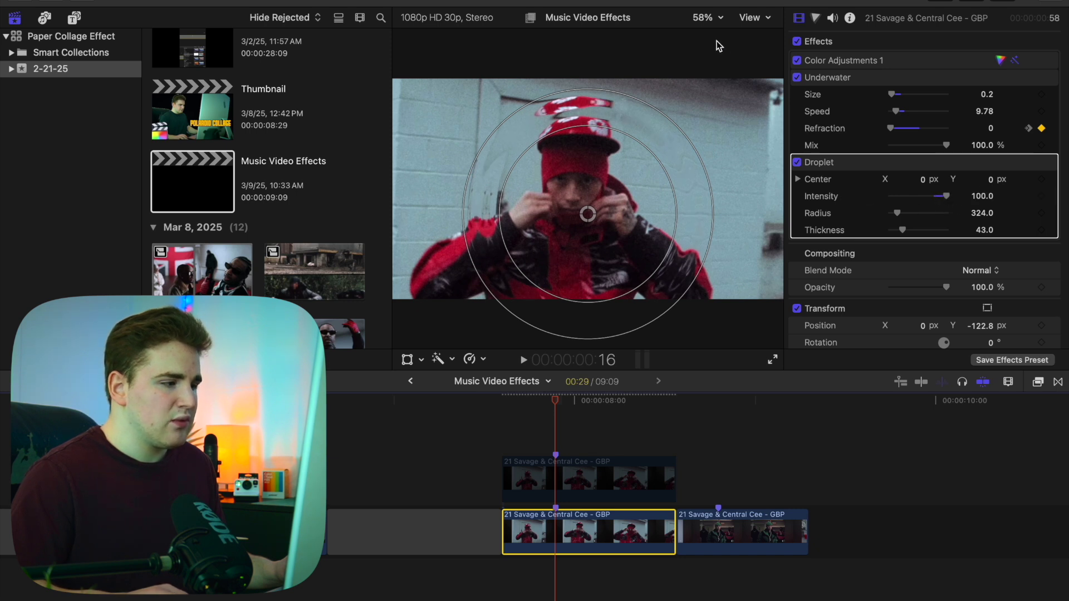
click(709, 19)
click(617, 188)
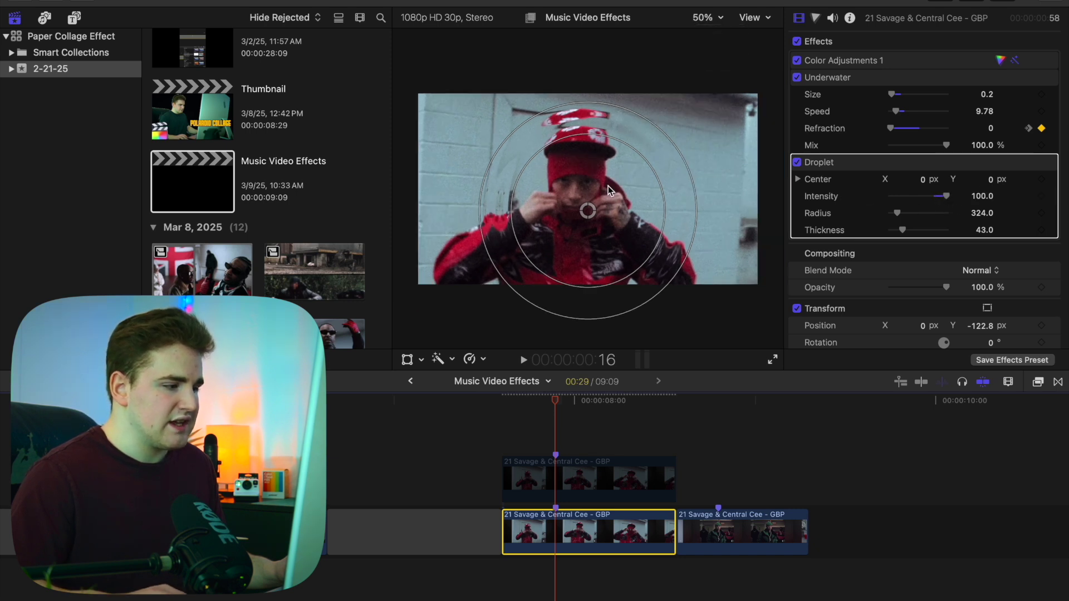
drag(589, 189, 589, 188)
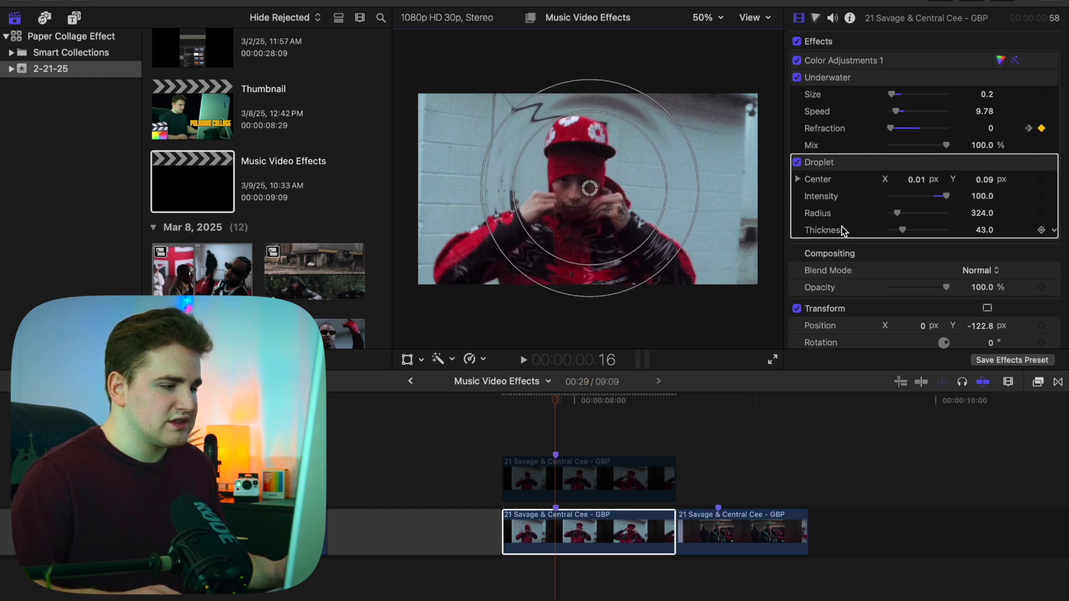
Step: Keyframe the Droplet's Radius from -50 to 953 and Thickness from 0 to 179 between the marker and the clip's last frame
drag(898, 216, 874, 228)
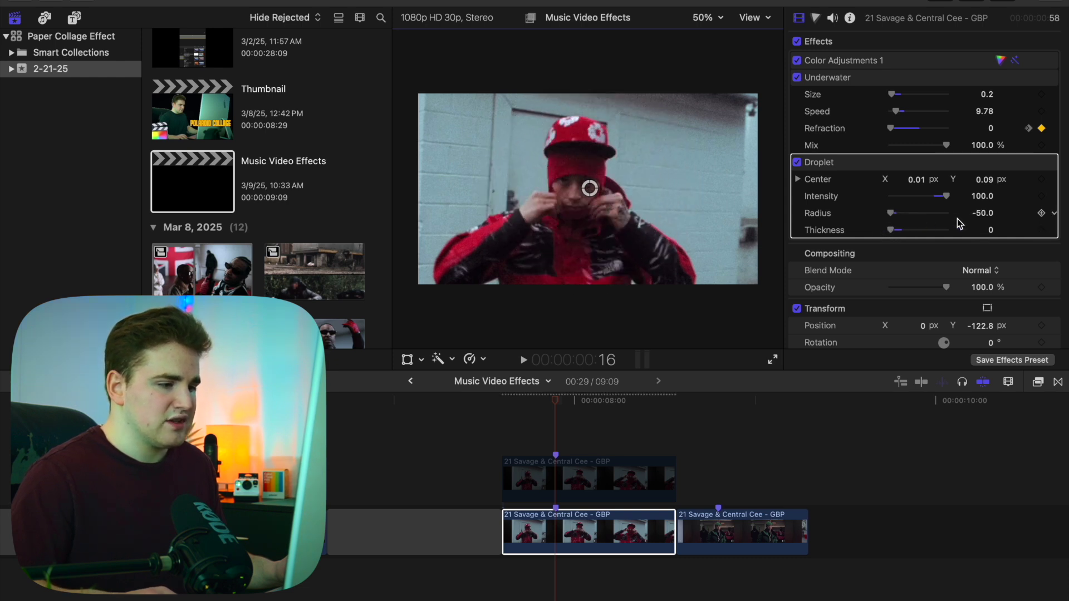
click(1041, 231)
click(672, 445)
click(645, 525)
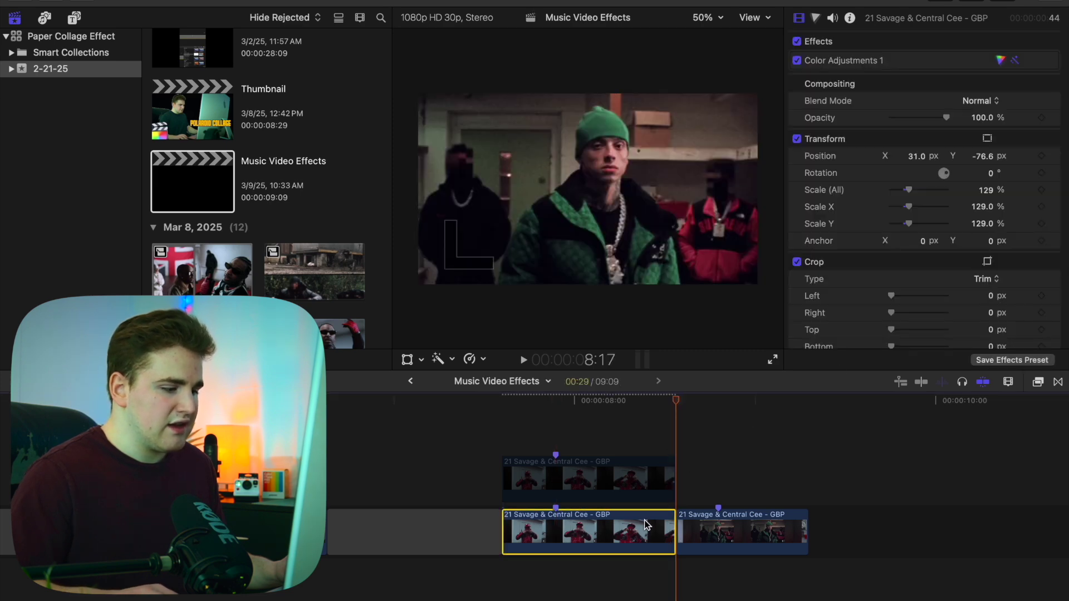
key(Left)
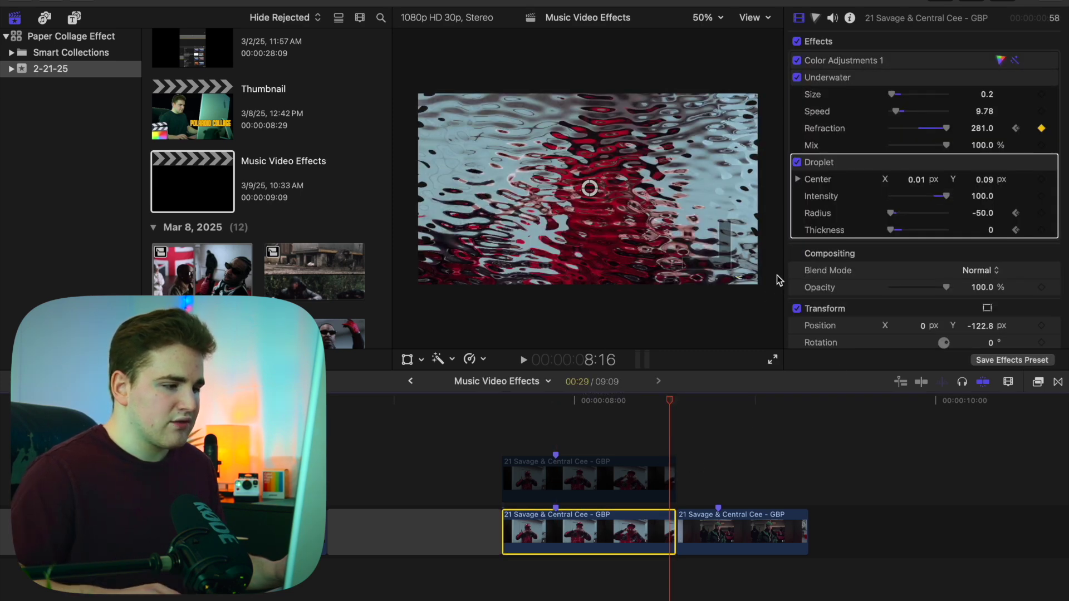
drag(893, 216, 940, 233)
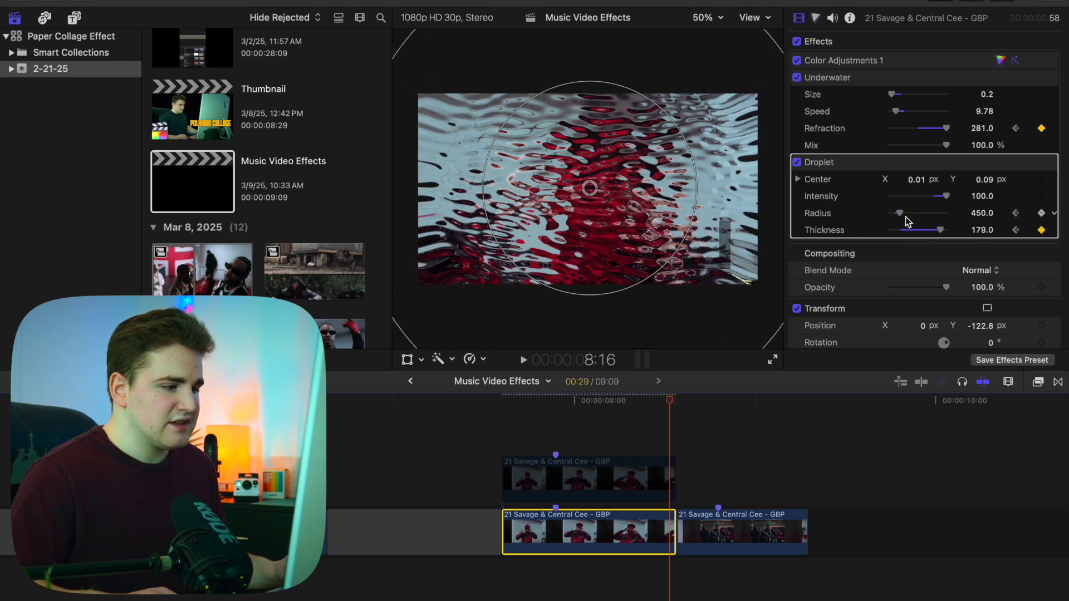
drag(900, 214, 909, 215)
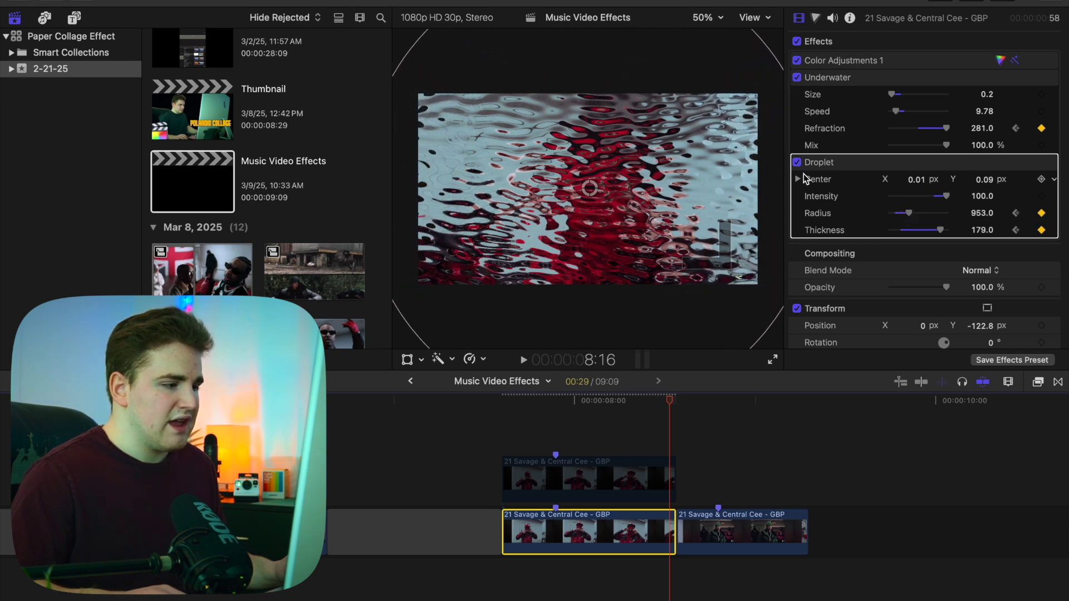
click(710, 19)
click(708, 36)
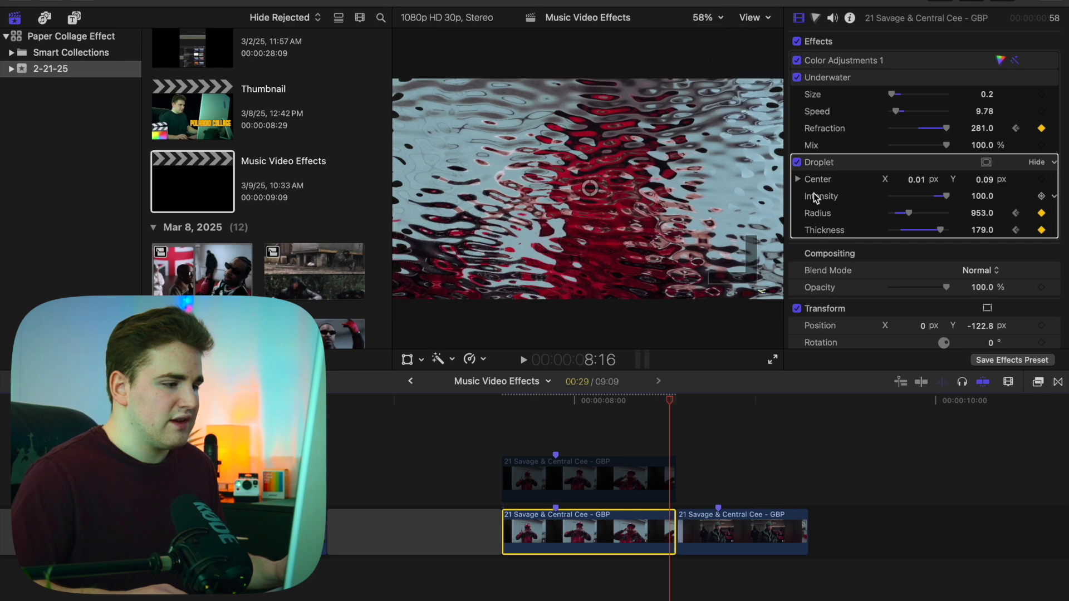
click(863, 294)
Step: Examine the combined Underwater and Droplet distortion frame by frame from around the marker
click(573, 440)
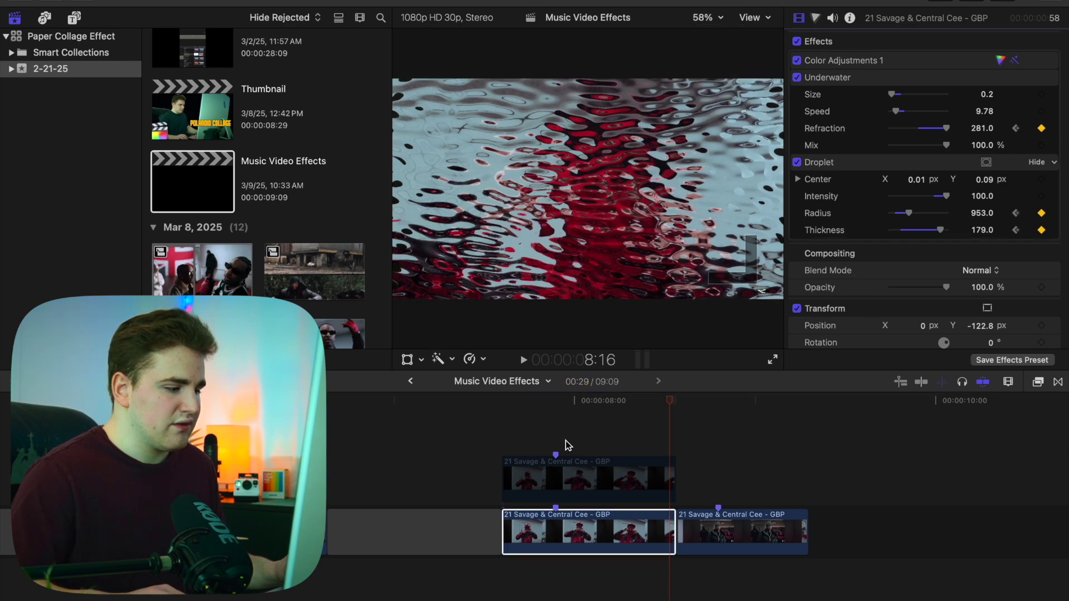
click(565, 441)
key(Right)
key(Right)
key(Right)
key(Right)
key(Right)
key(Right)
key(Right)
key(Right)
key(Right)
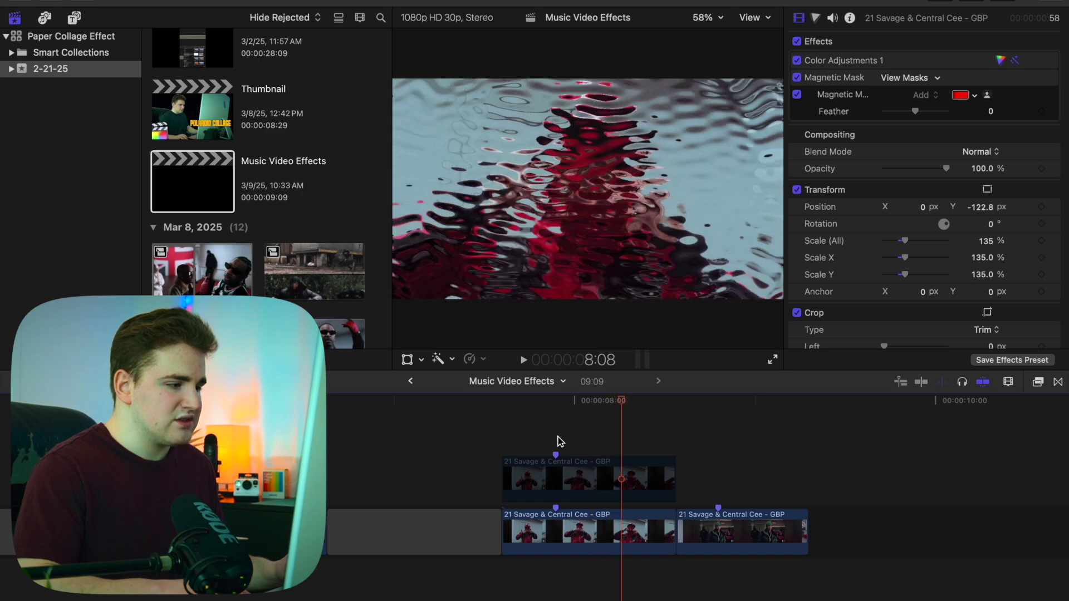
key(Right)
key(Right)
Step: Re-enable the masked upper clip and play the effect from the clip's start
click(567, 471)
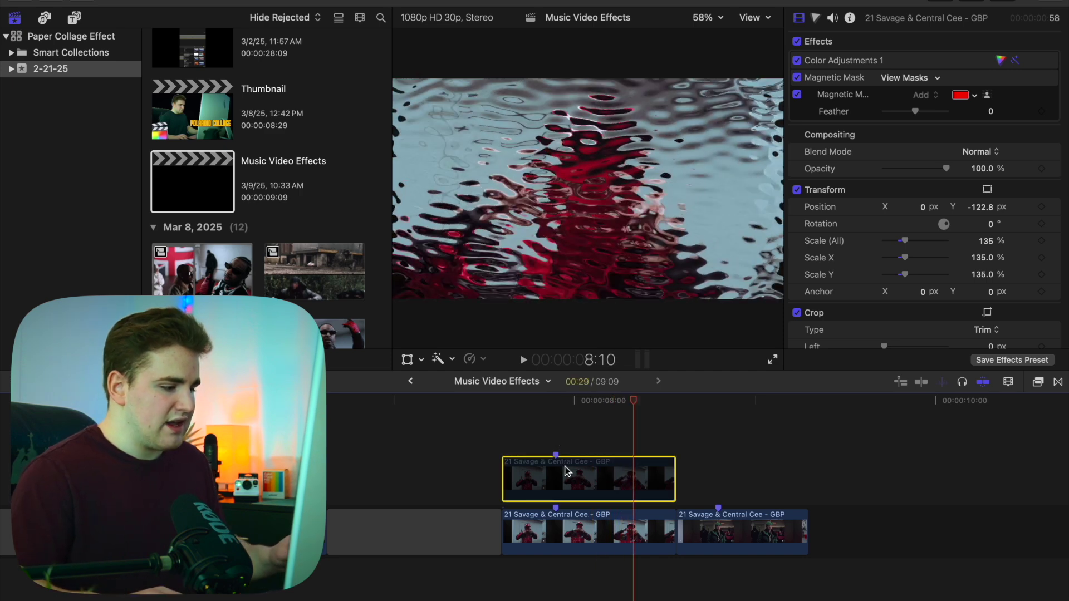
key(v)
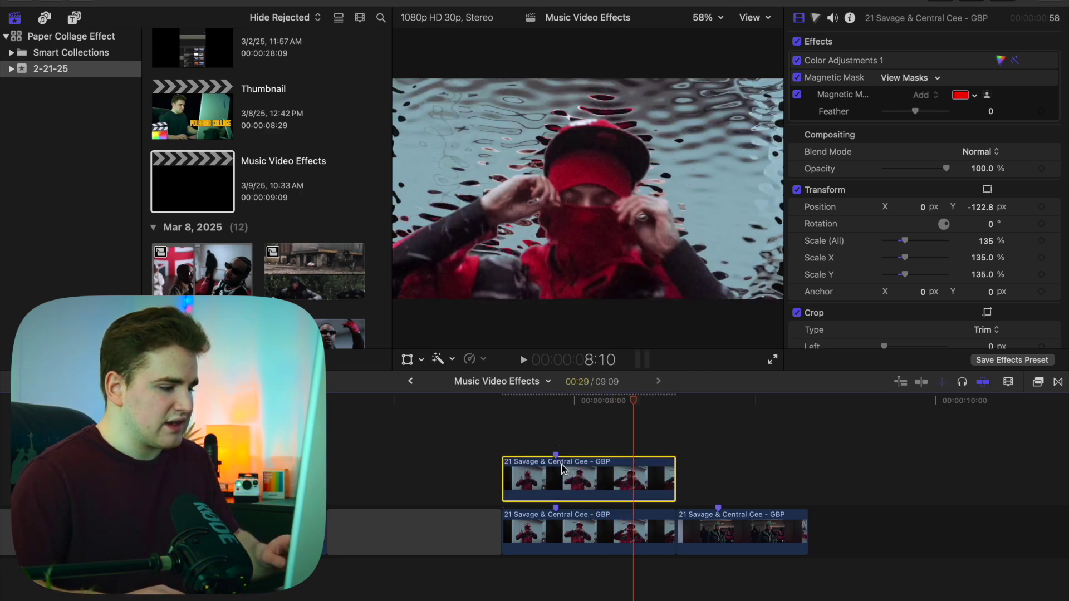
click(511, 444)
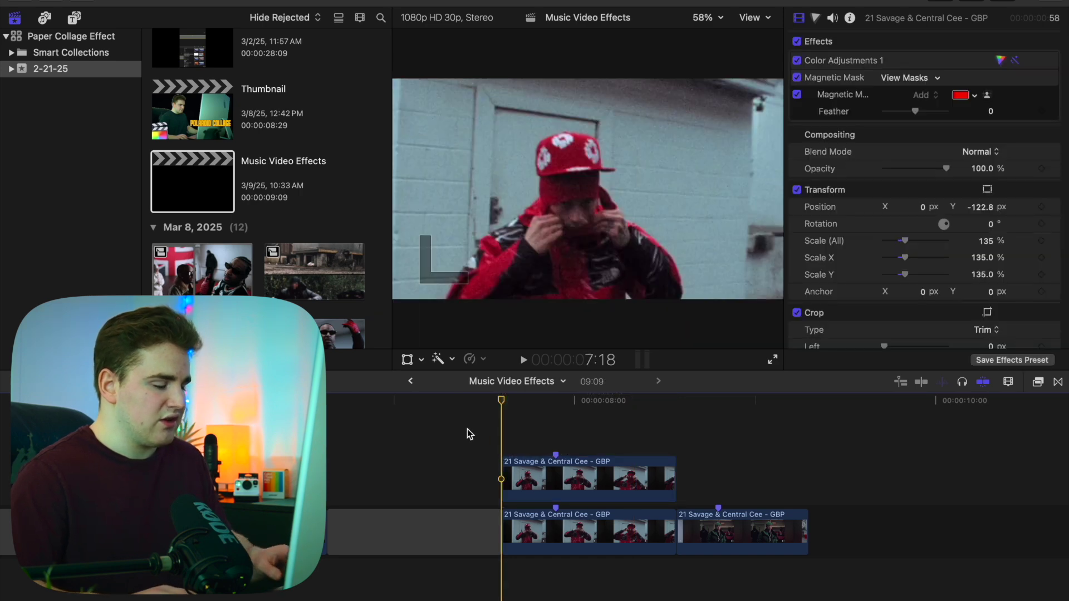
key(space)
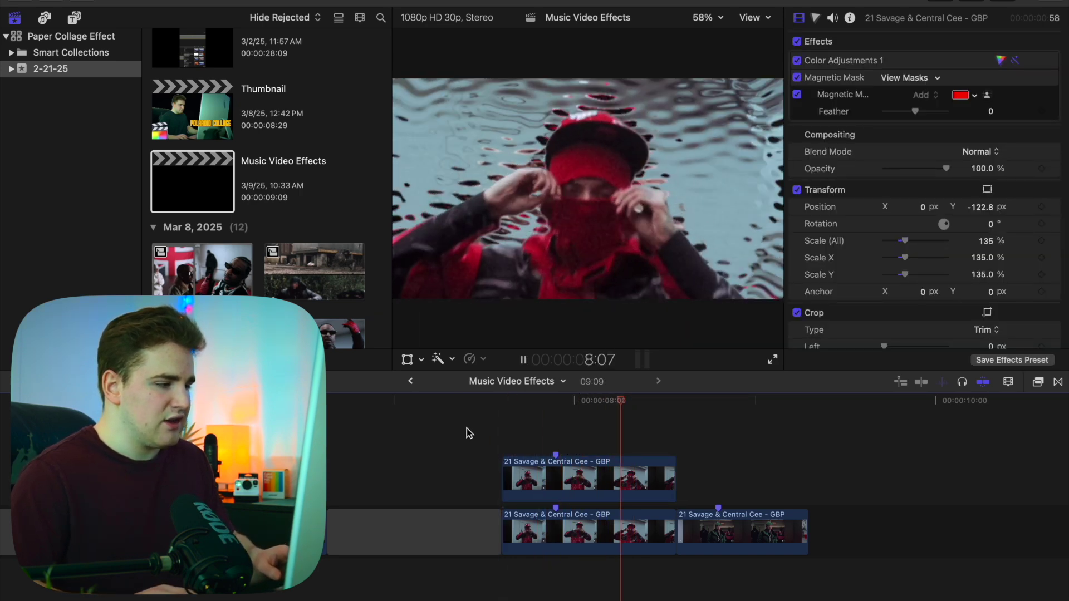
click(467, 434)
click(466, 428)
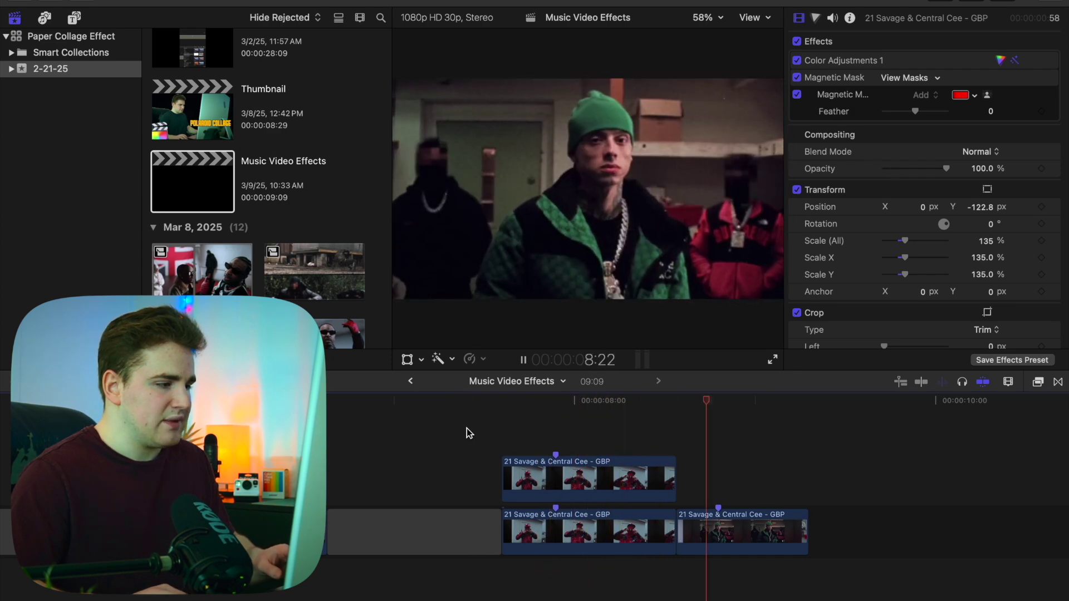
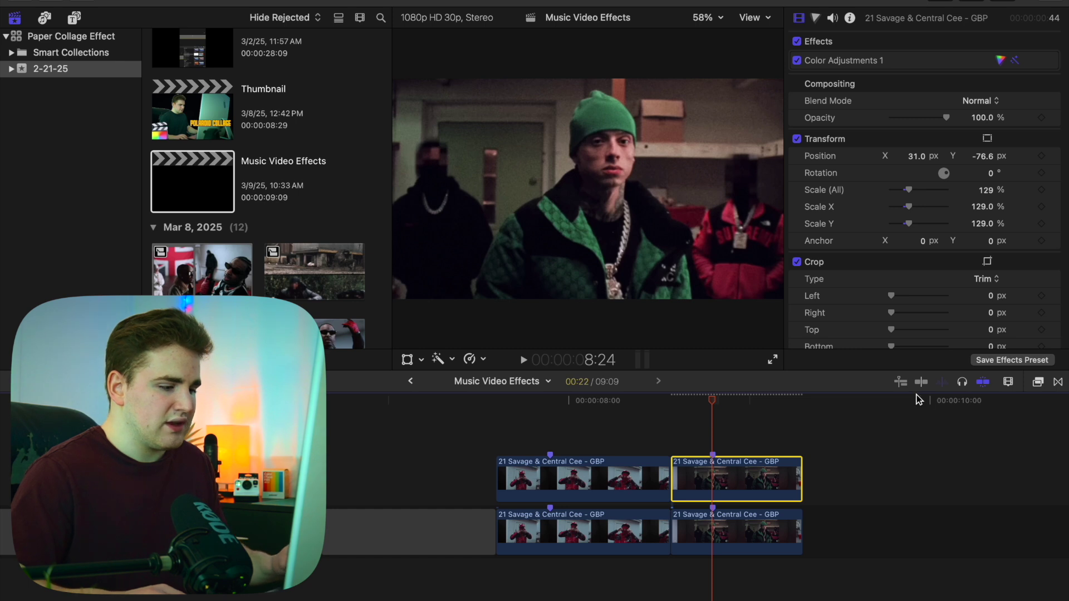
Step: Apply the Magnetic Mask effect from Masks and Keying to the last upper 21 Savage & Central Cee clip
click(1038, 383)
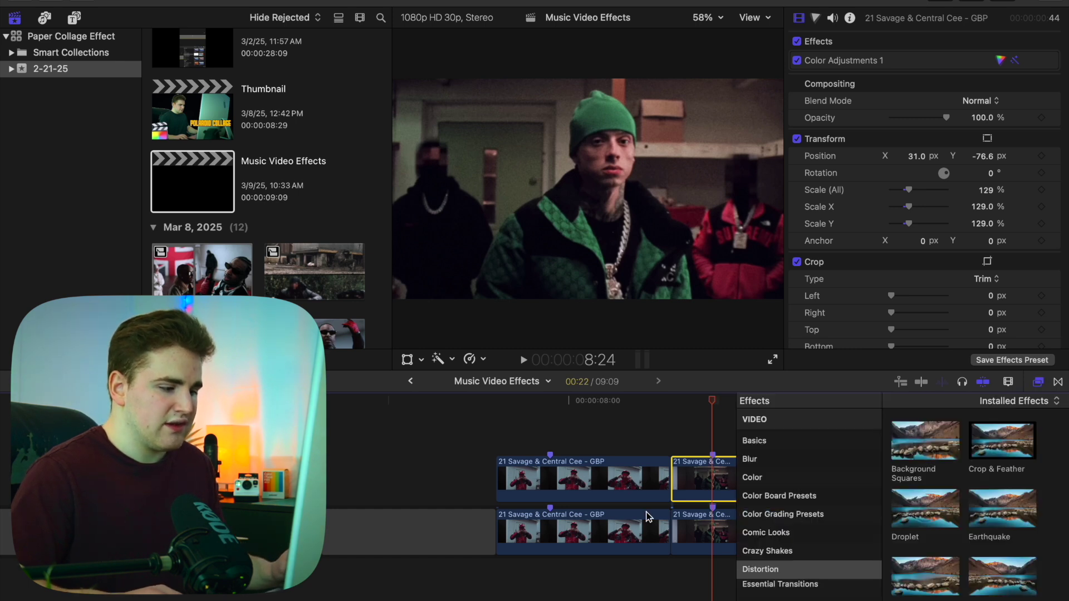
scroll(768, 529, down, 10)
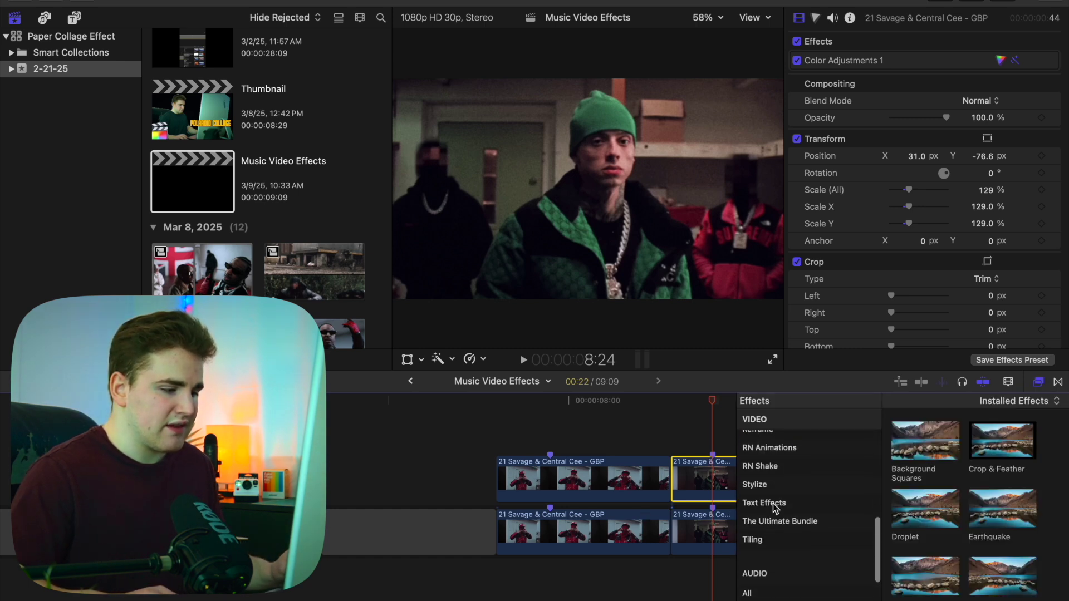
scroll(772, 503, up, 3)
click(775, 453)
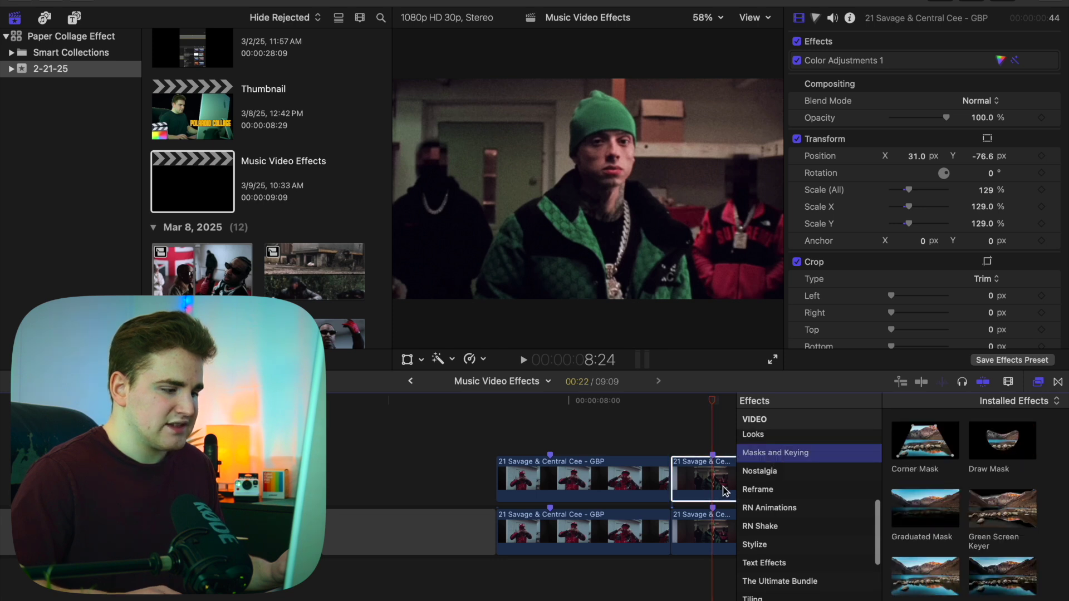
scroll(706, 523, right, 5)
scroll(928, 576, down, 3)
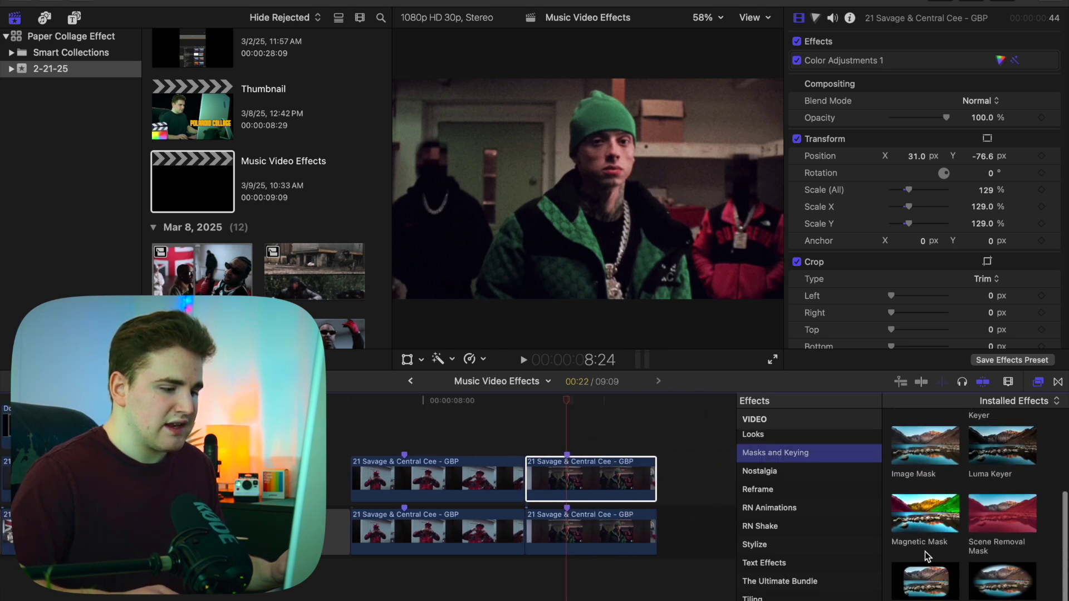
drag(931, 526, 621, 494)
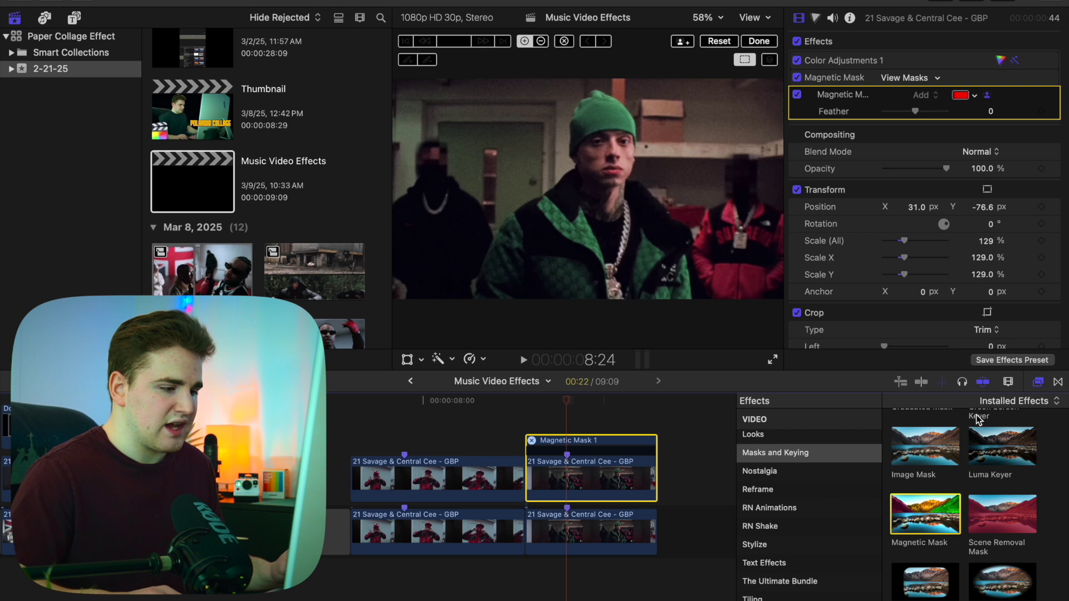
click(1039, 383)
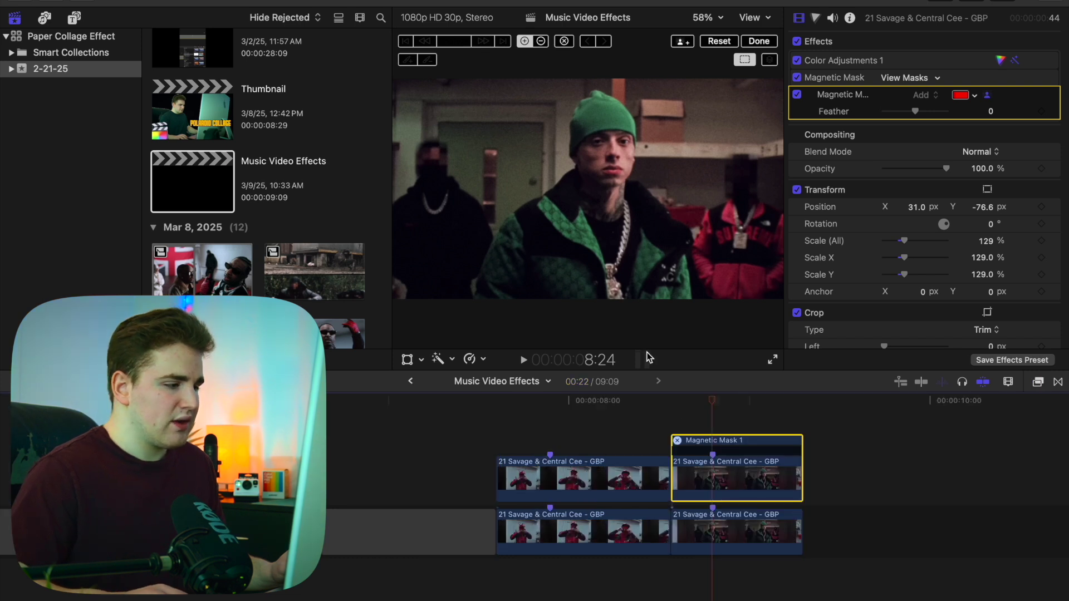
Step: Mask the man in the green beanie including his jacket's lower edge, analyze the mask across the clip, and hide the mask editor
click(609, 243)
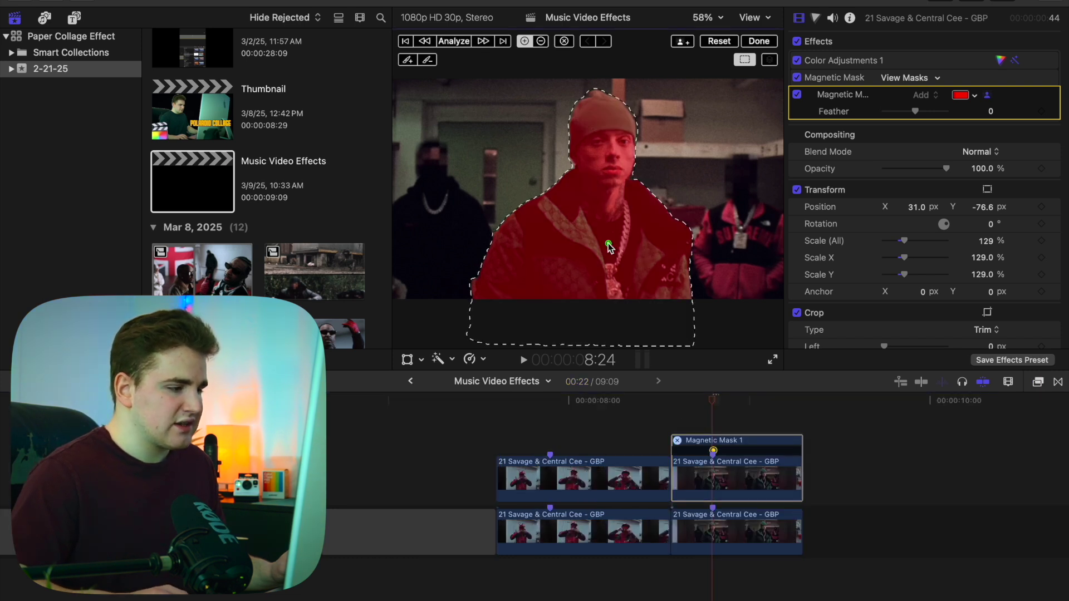
click(693, 292)
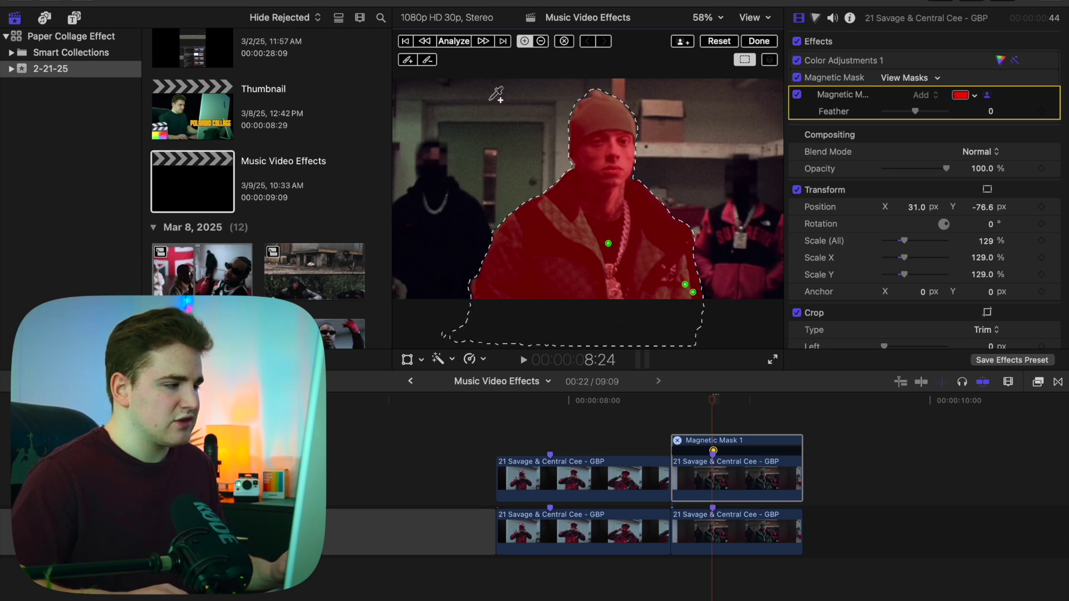
click(452, 45)
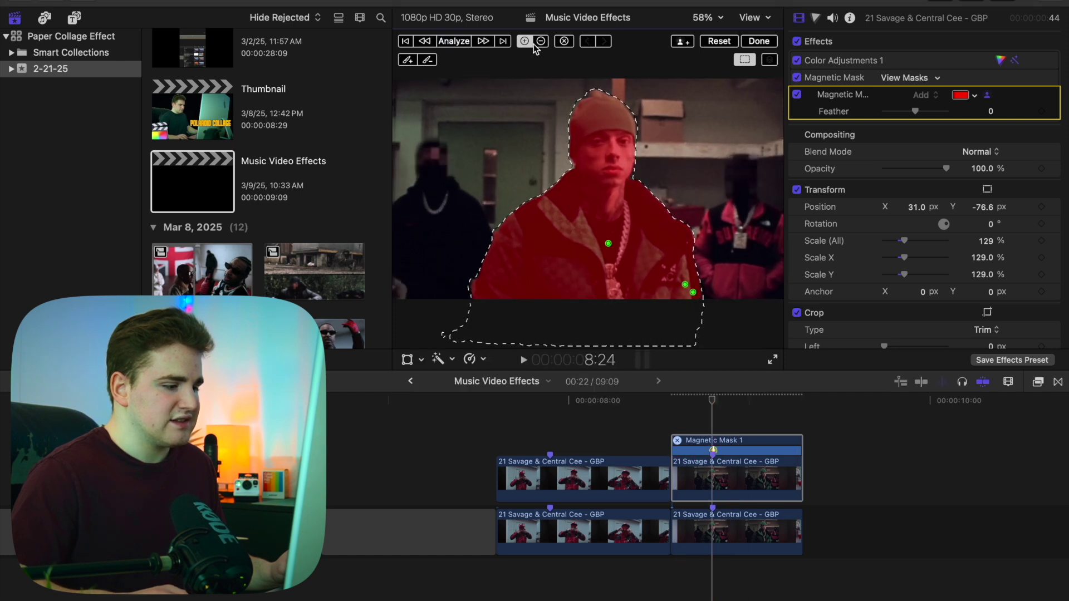
click(754, 43)
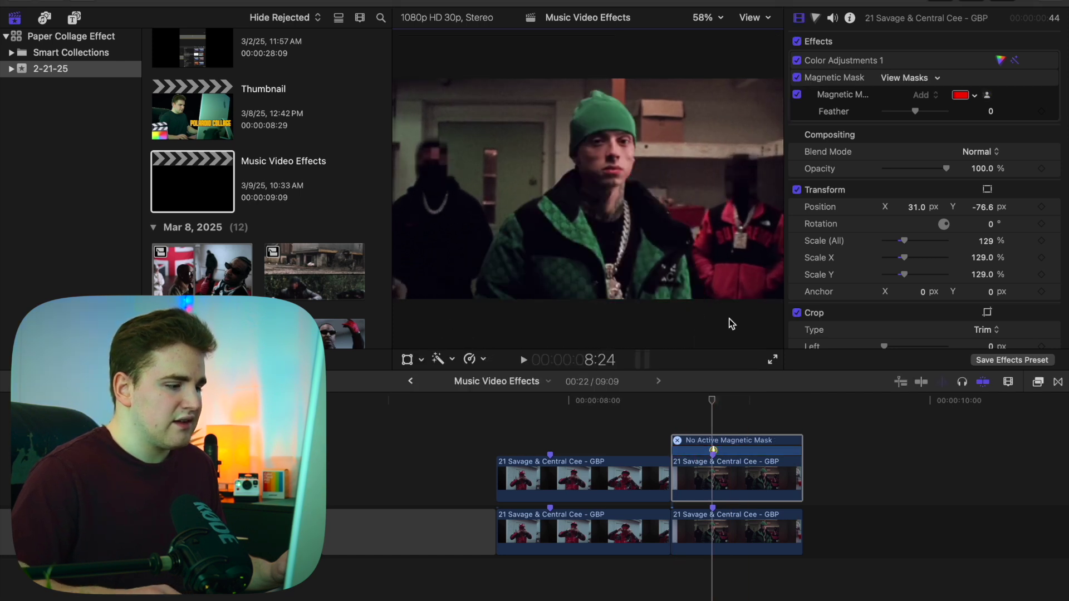
right_click(727, 472)
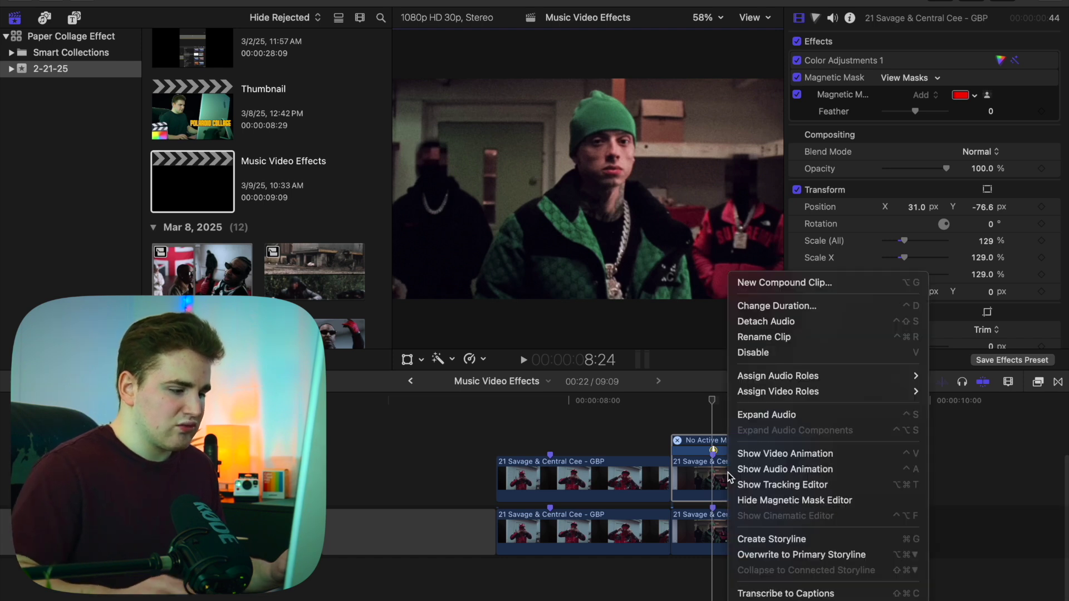
click(739, 505)
Step: Add a Color Board correction to the lower clip beneath the masked one and set its Global saturation to -100%
click(738, 529)
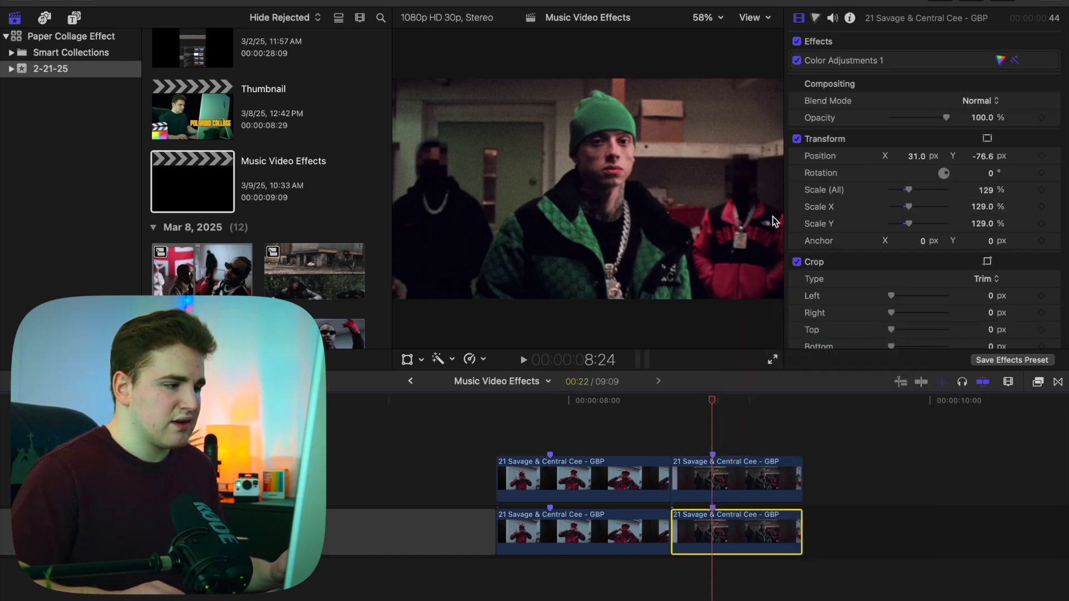
click(816, 18)
click(831, 42)
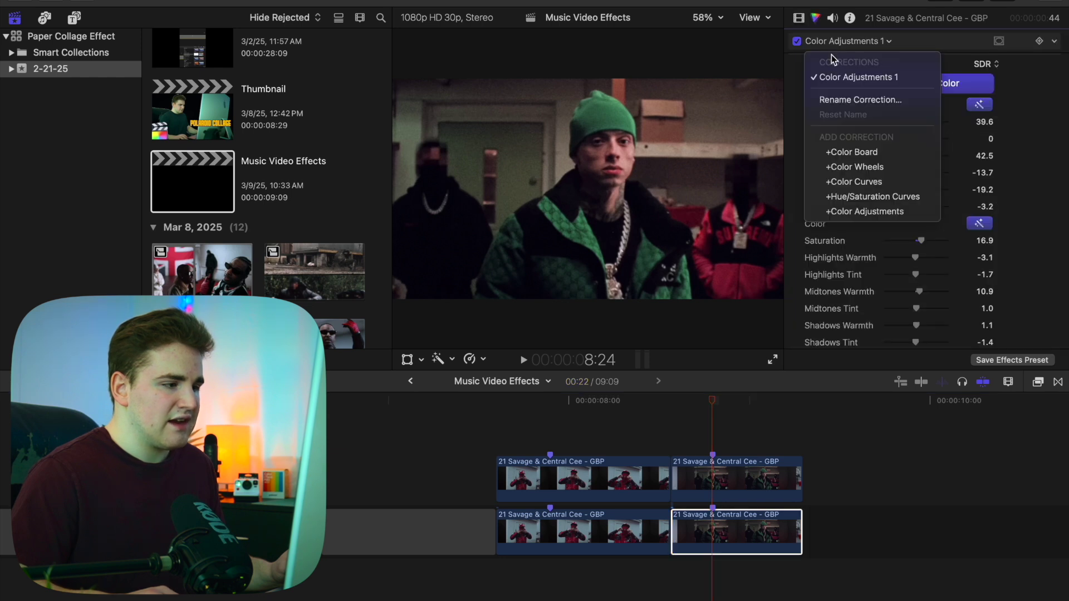
click(861, 152)
drag(809, 165, 812, 295)
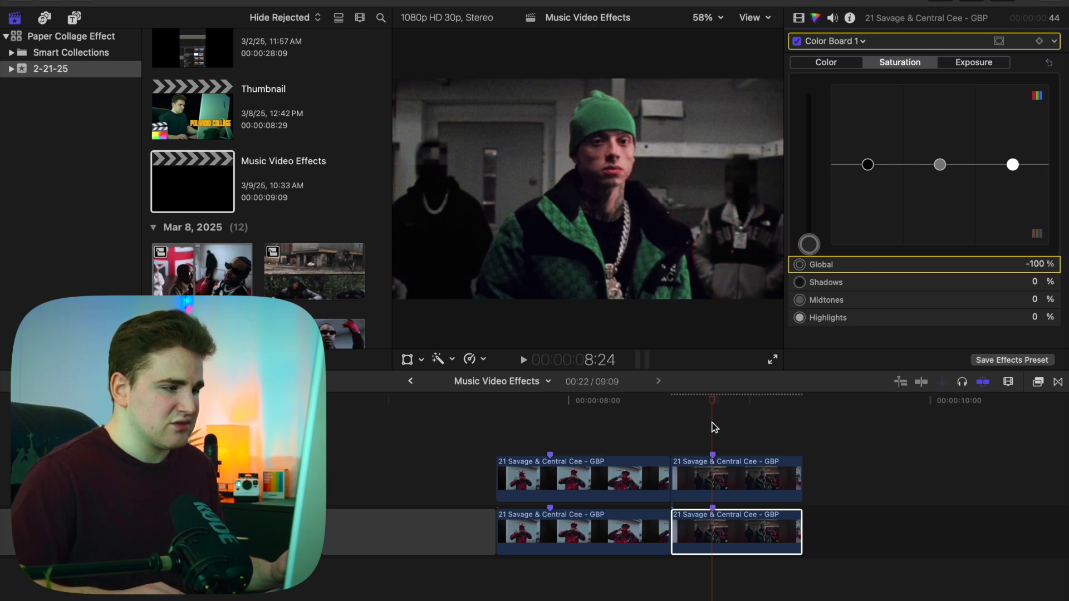
click(801, 21)
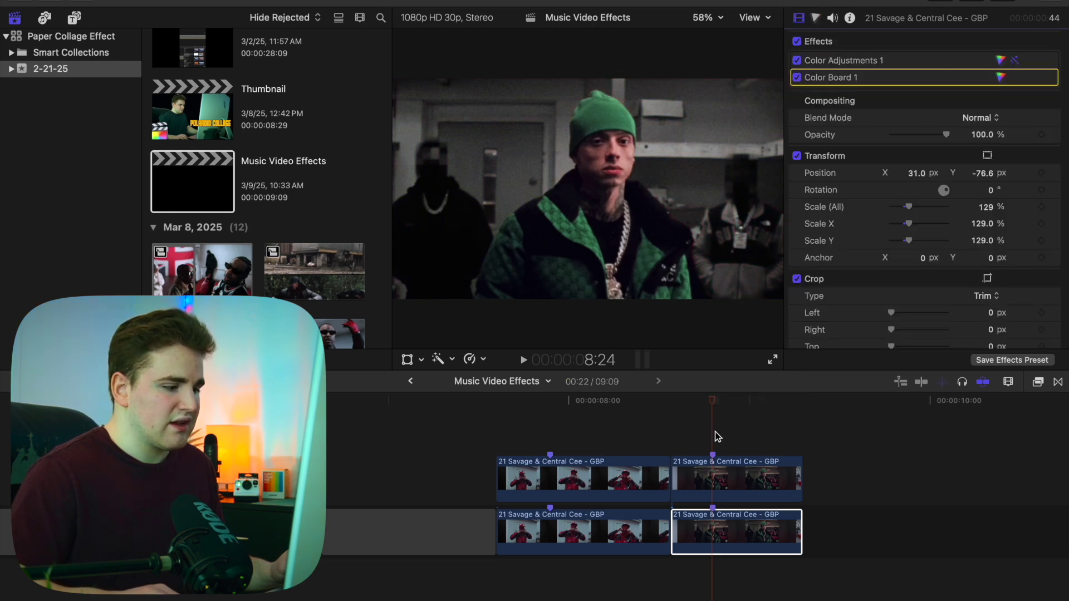
click(718, 436)
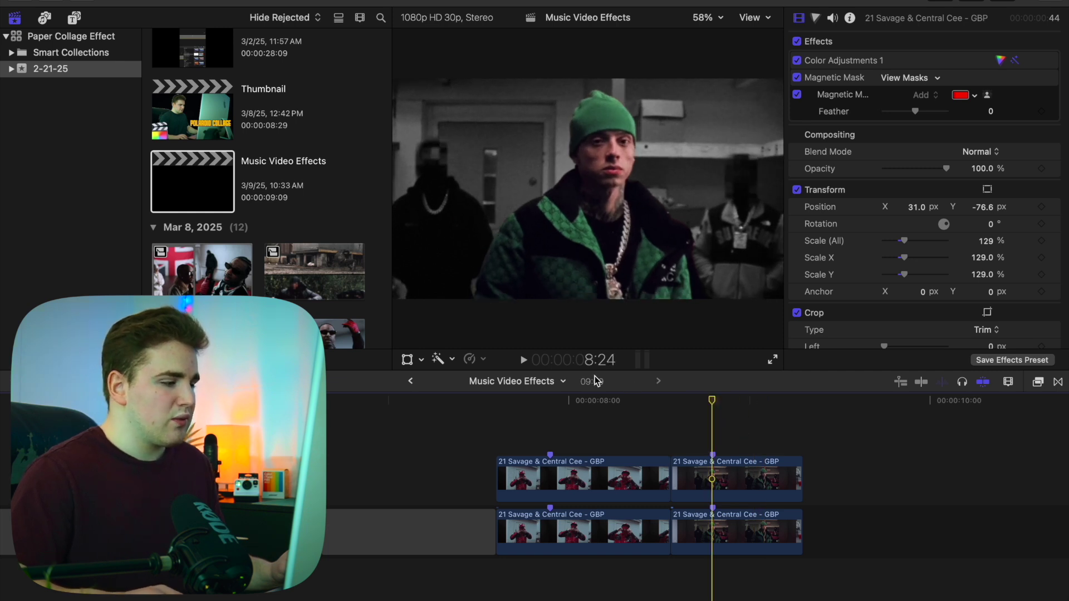
Step: Append the still 1 and still 2 compound clips to the end of the timeline
click(321, 279)
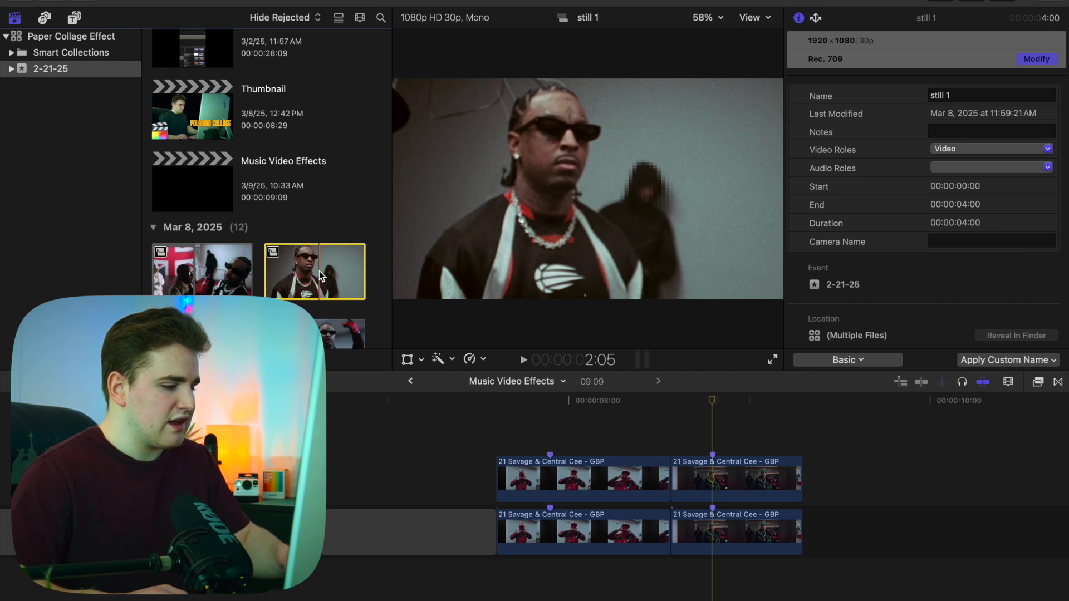
key(e)
scroll(204, 222, down, 4)
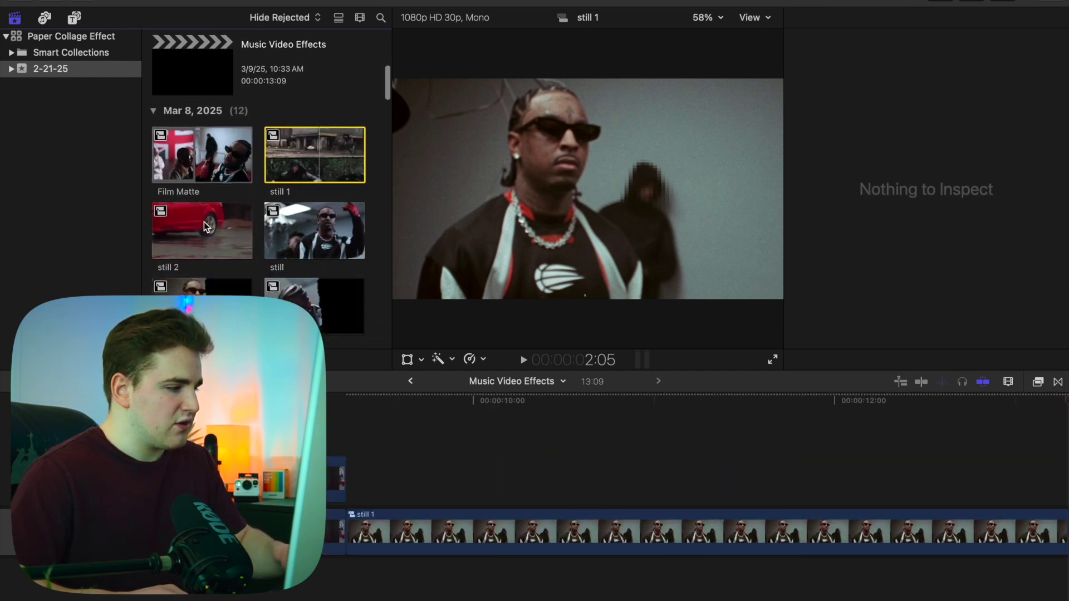
click(204, 225)
key(e)
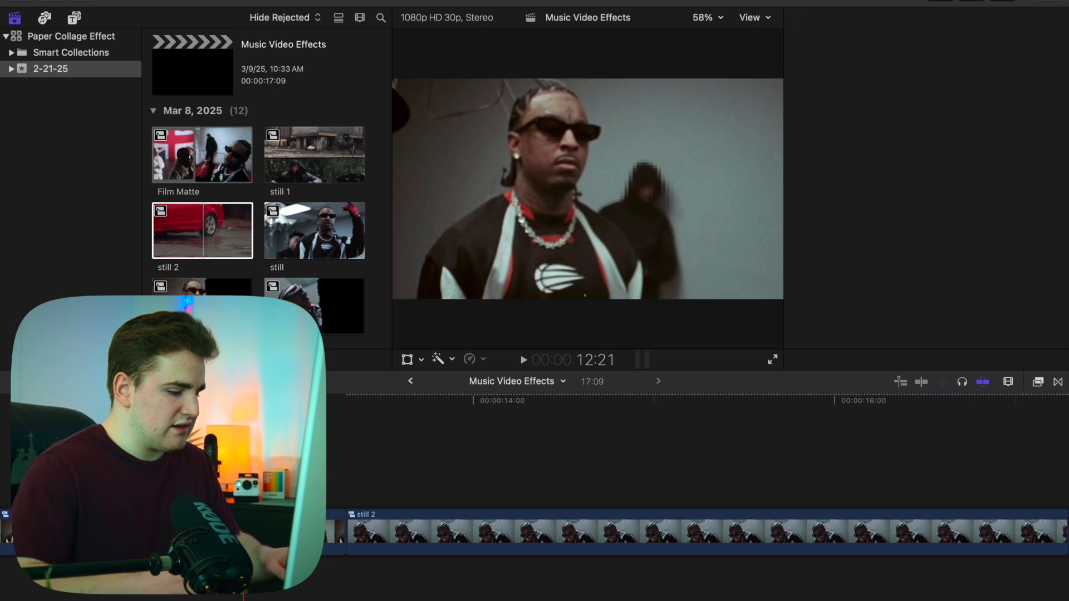
Step: Set the duration of both still 1 and still 2 to 9 frames
key(super+minus)
key(super+minus)
scroll(362, 479, left, 5)
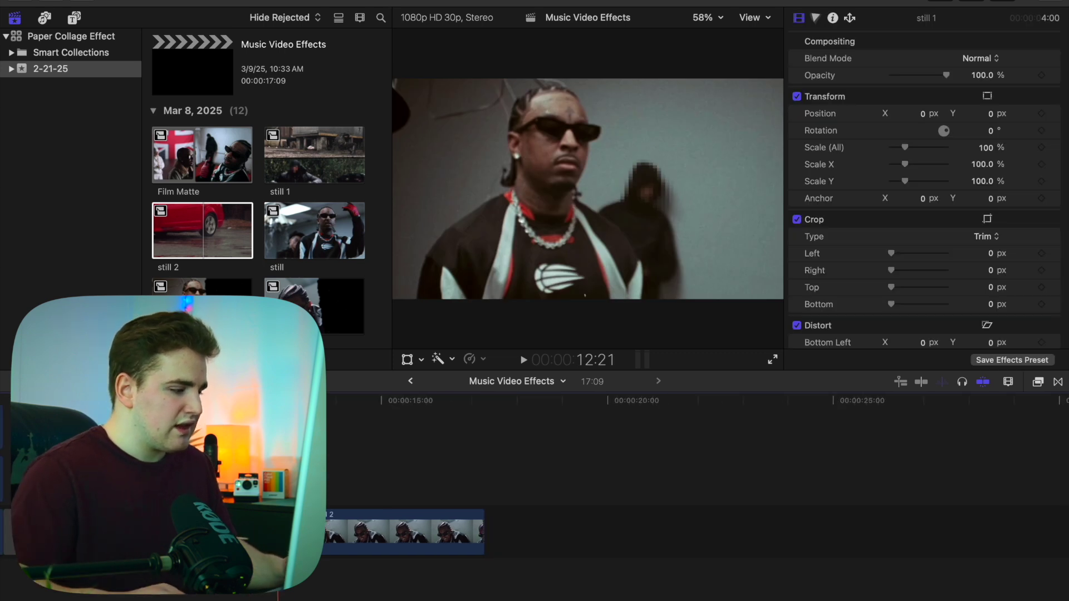
drag(456, 477, 577, 534)
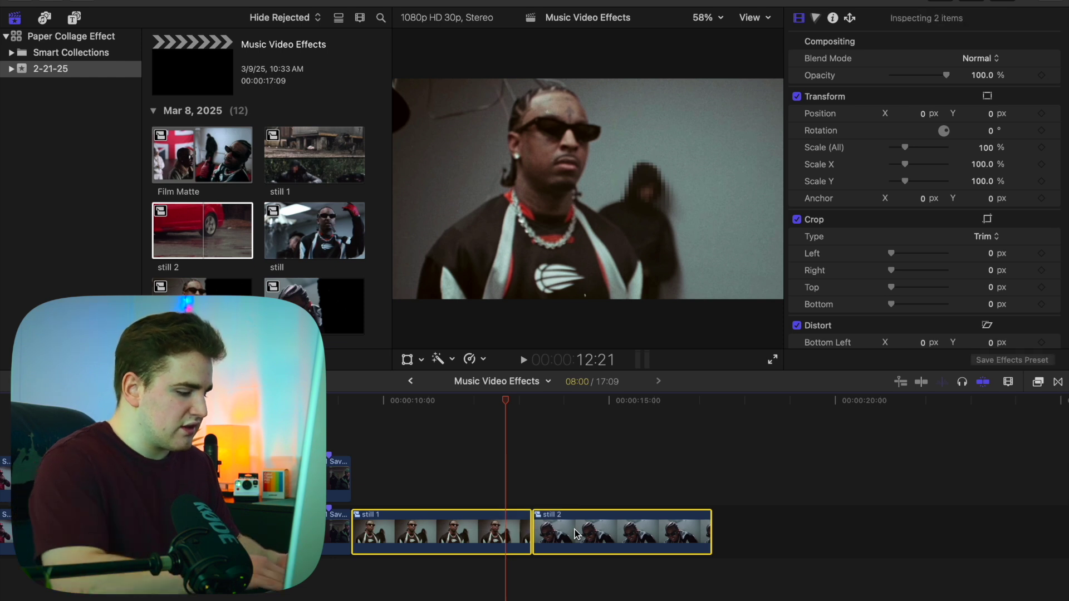
key(ctrl+d)
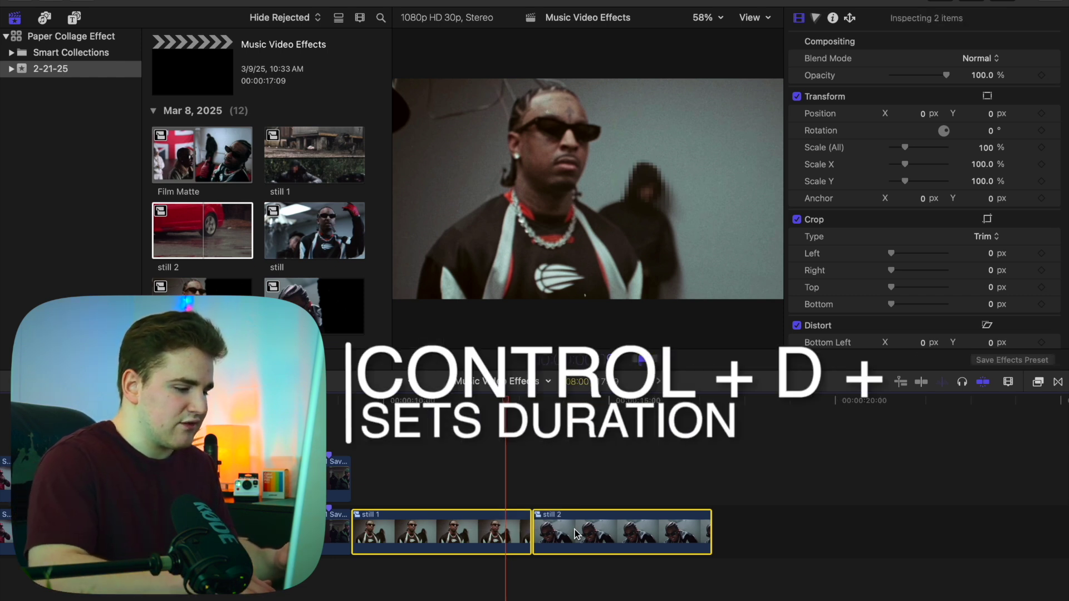
text(8)
key(Return)
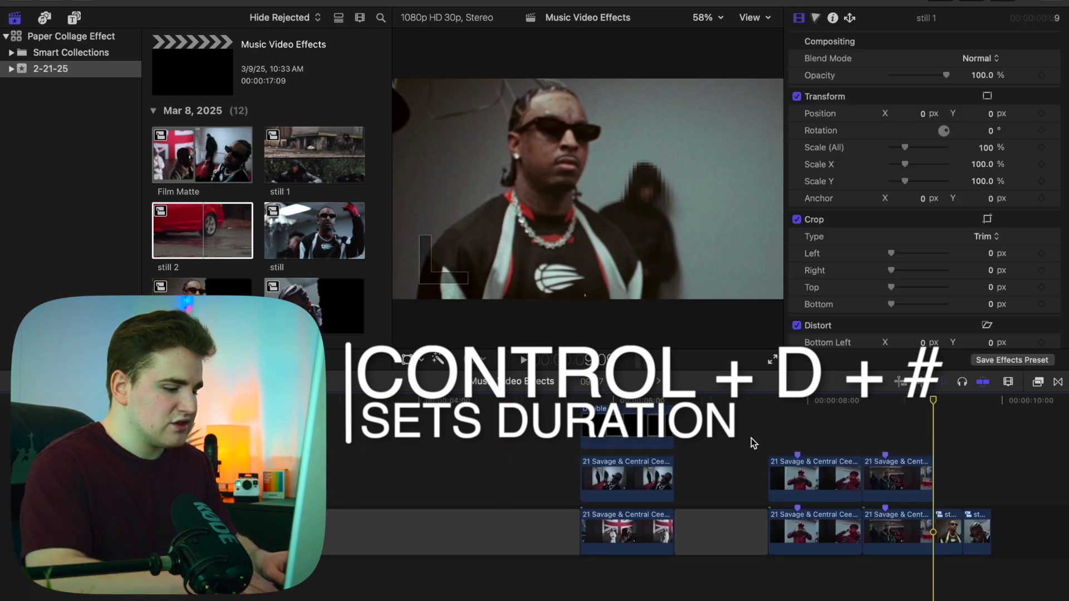
Step: Place the Paper Rip Overlay title from Creator Bundle above the stills, starting at the beginning of still 1
key(super+equal)
key(super+equal)
scroll(735, 454, right, 2)
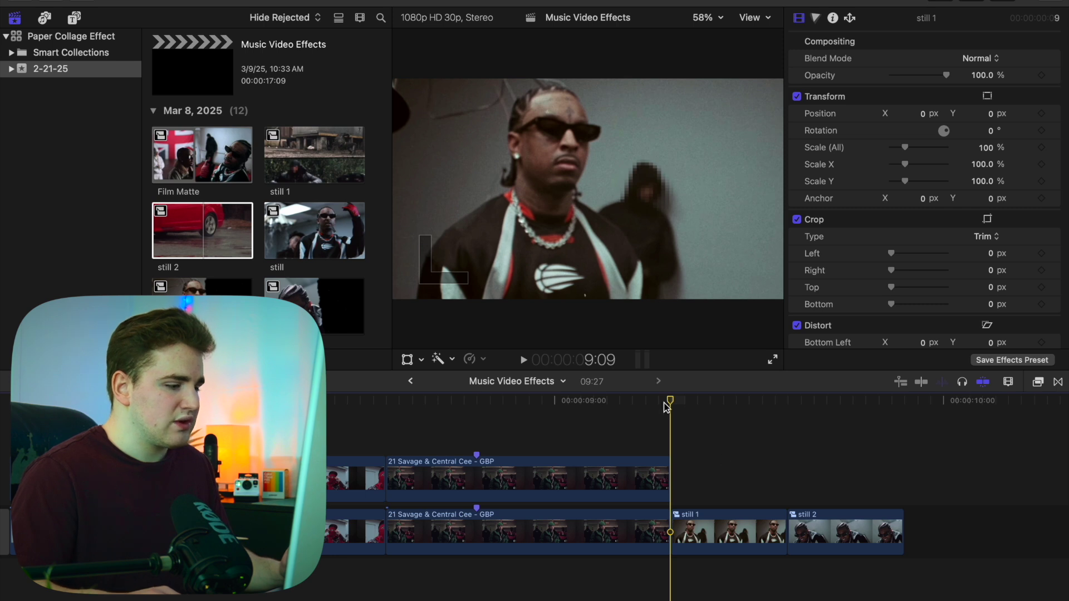
drag(666, 408, 708, 415)
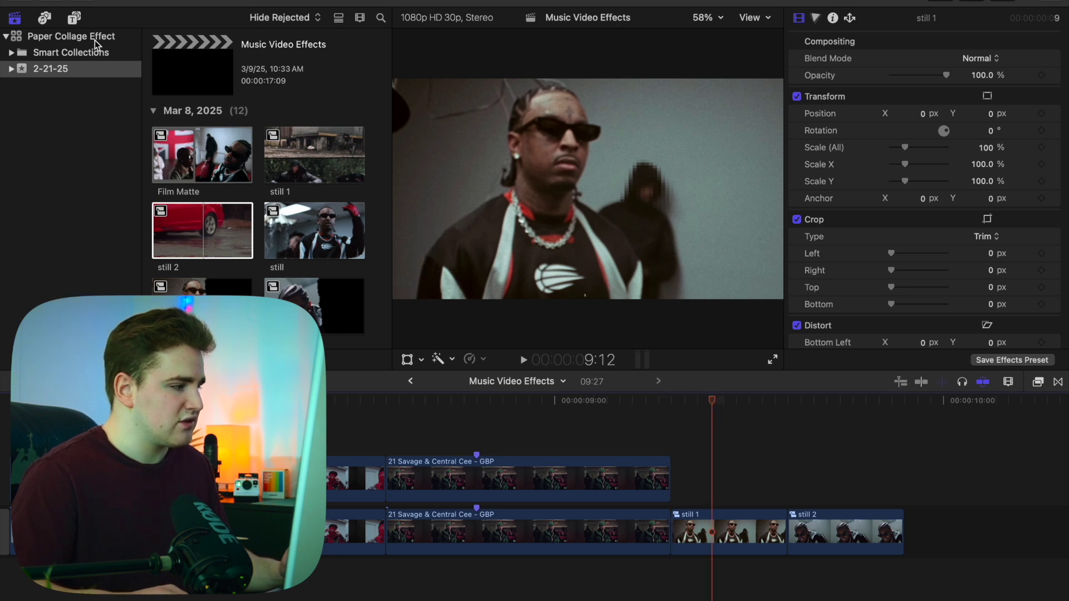
click(75, 19)
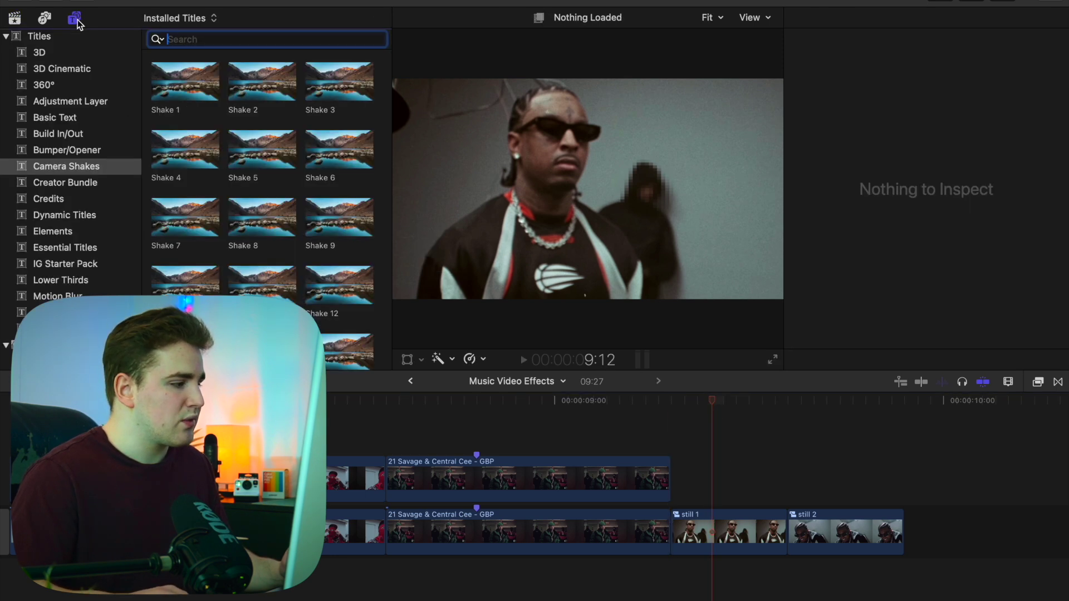
click(57, 184)
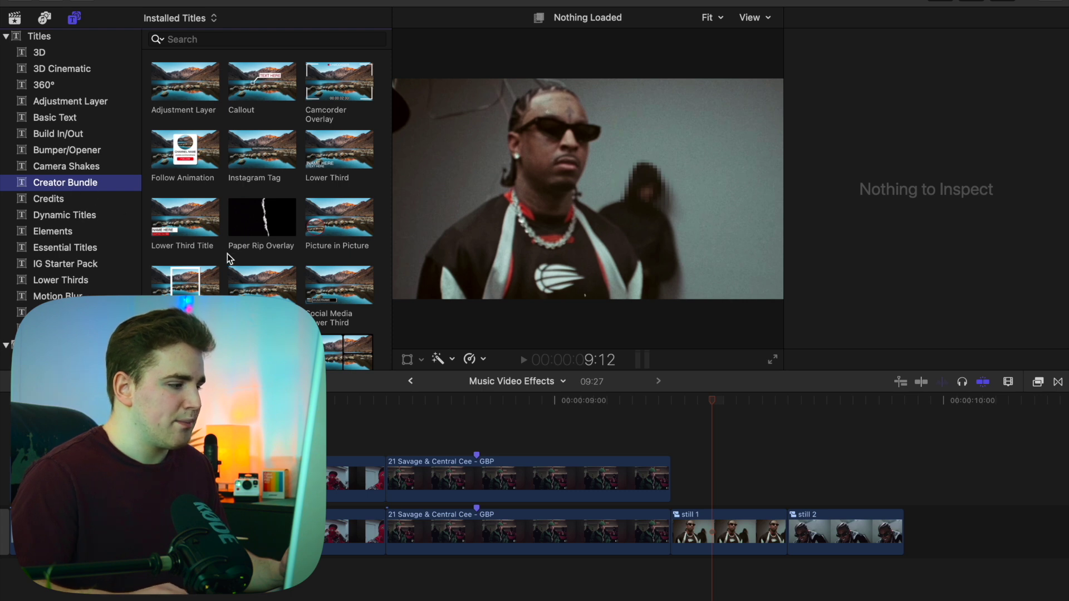
drag(261, 238, 676, 455)
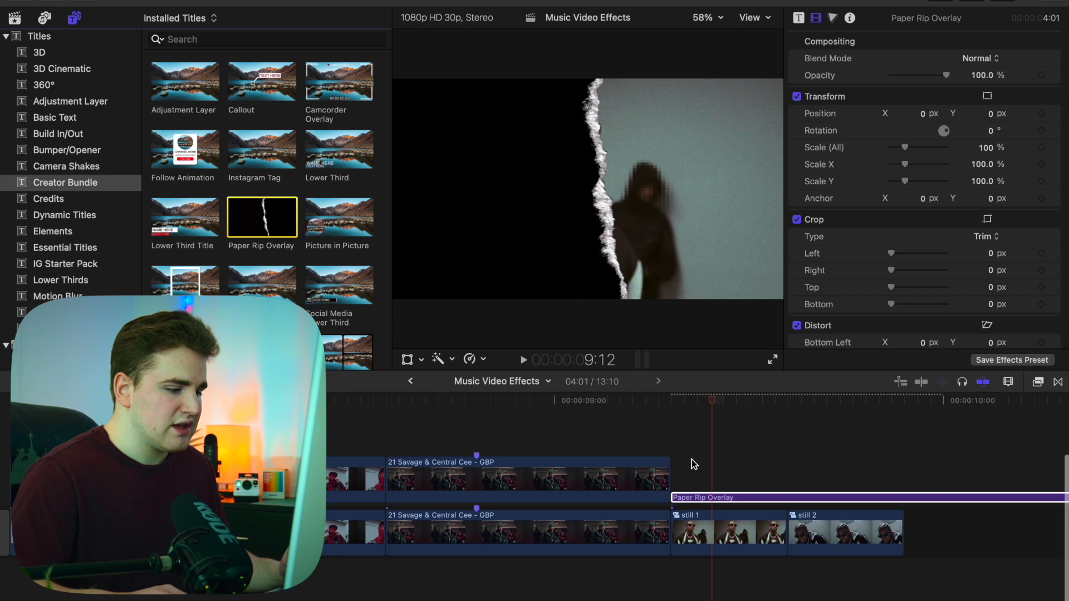
Step: Split the Paper Rip Overlay at the cut between the stills and trim its second part to the end of still 2
click(789, 498)
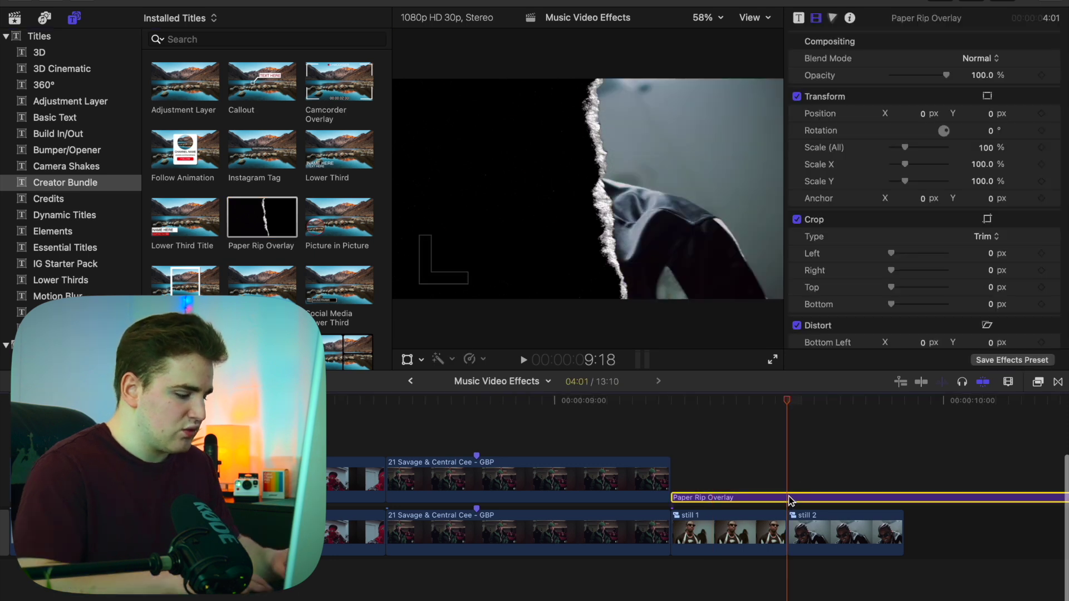
key(super+b)
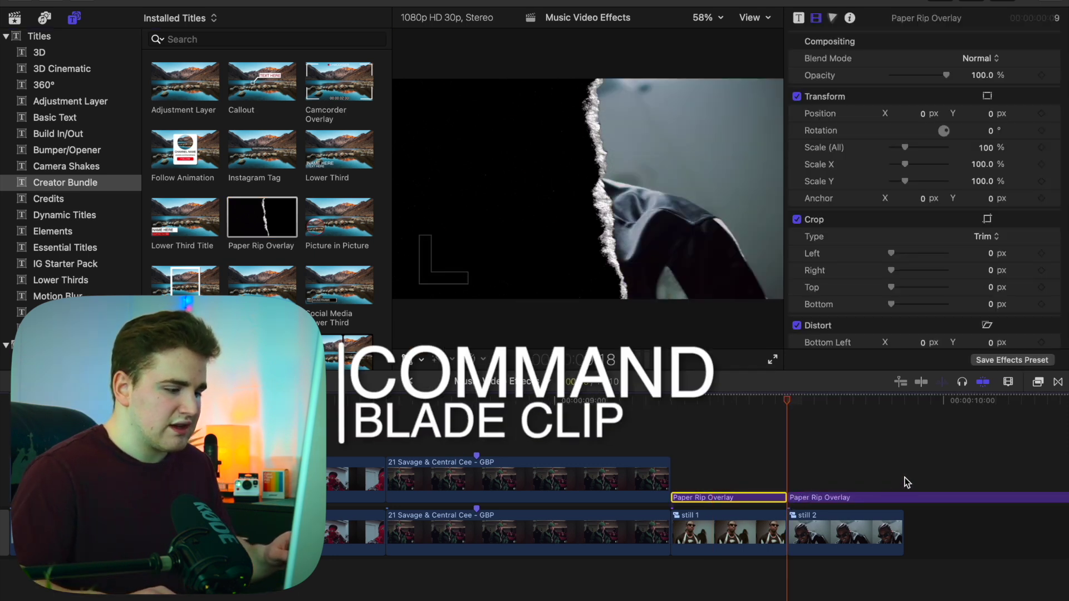
click(913, 501)
key(alt+bracketright)
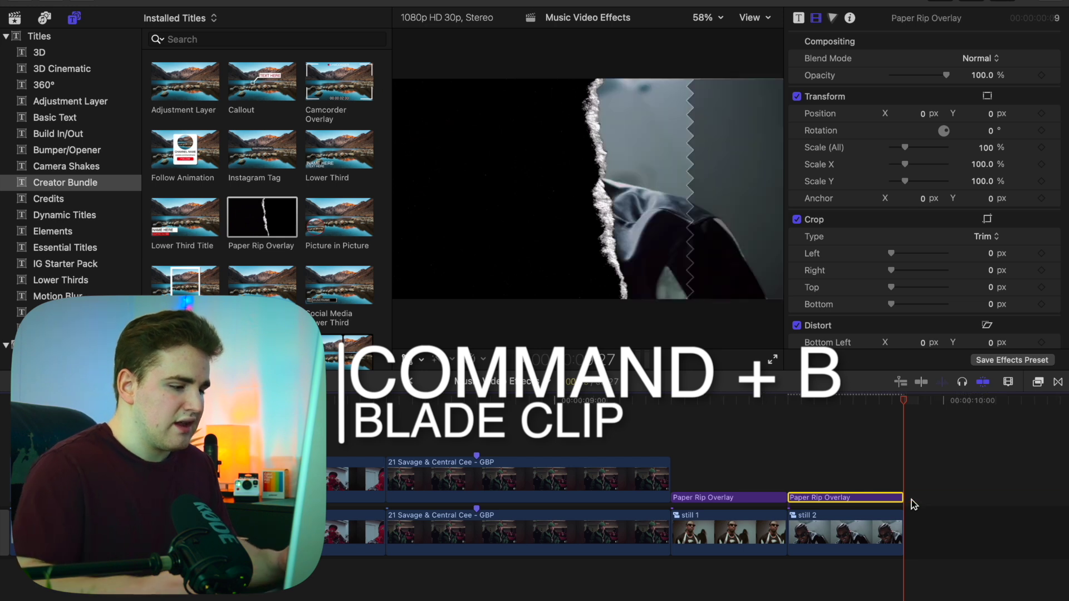
Step: Change the overlay above still 1 to the Paper Rip 8 variant
click(723, 462)
click(723, 497)
click(798, 18)
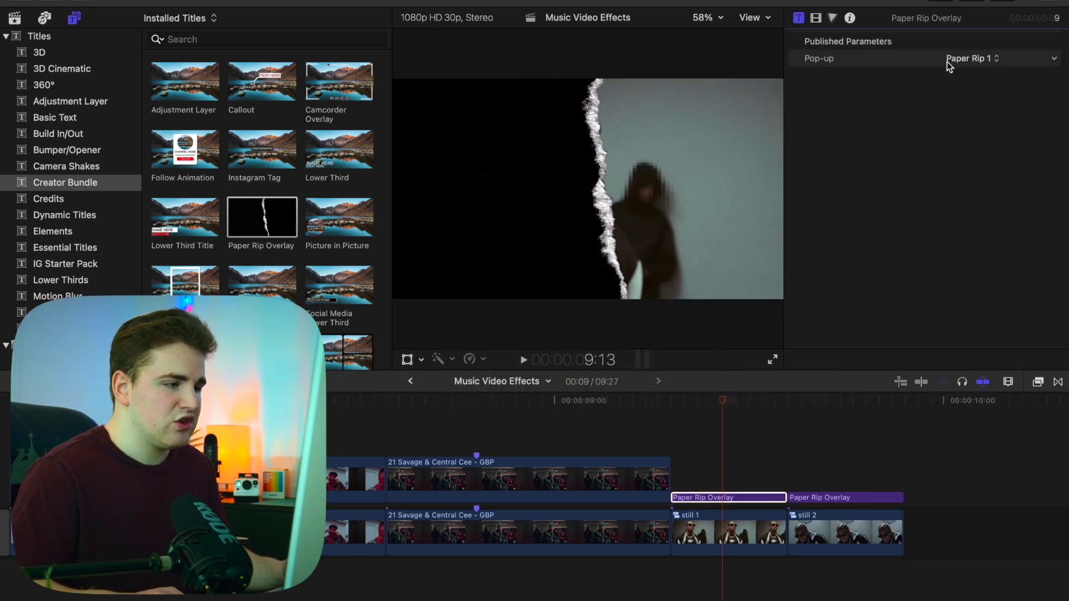
click(947, 59)
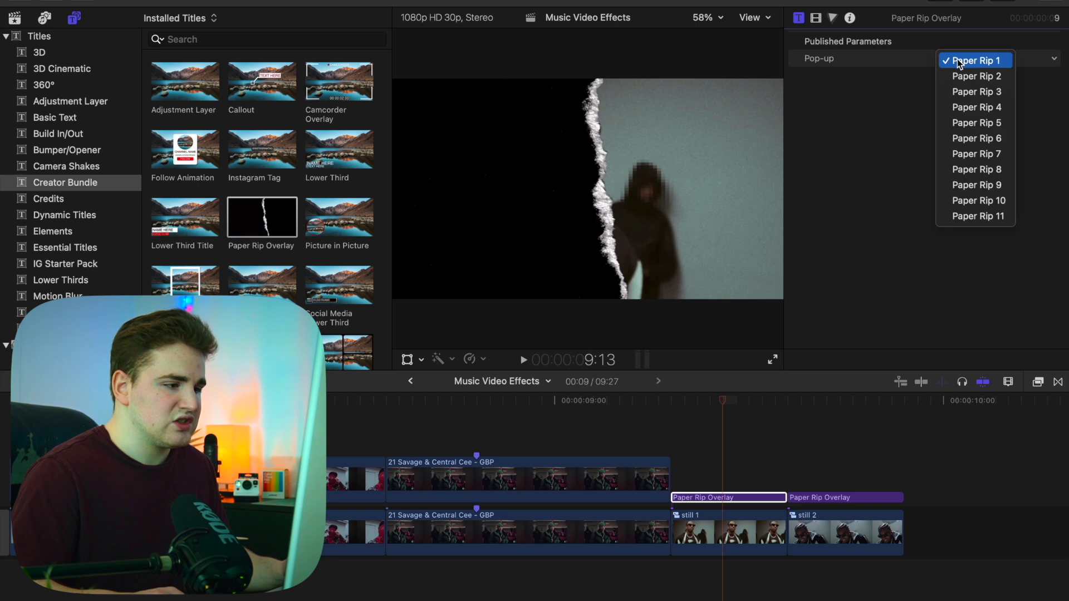
click(975, 170)
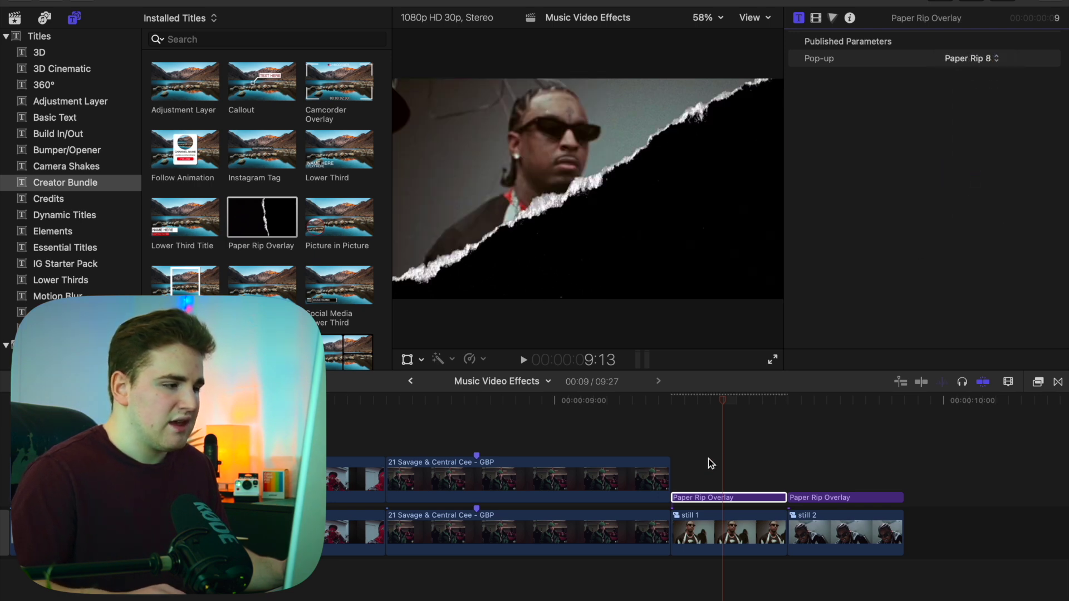
Step: Set the blend mode of the Paper Rip Overlay above still 1 to Stencil Alpha and duplicate the overlay directly above itself
click(816, 19)
click(750, 498)
click(980, 59)
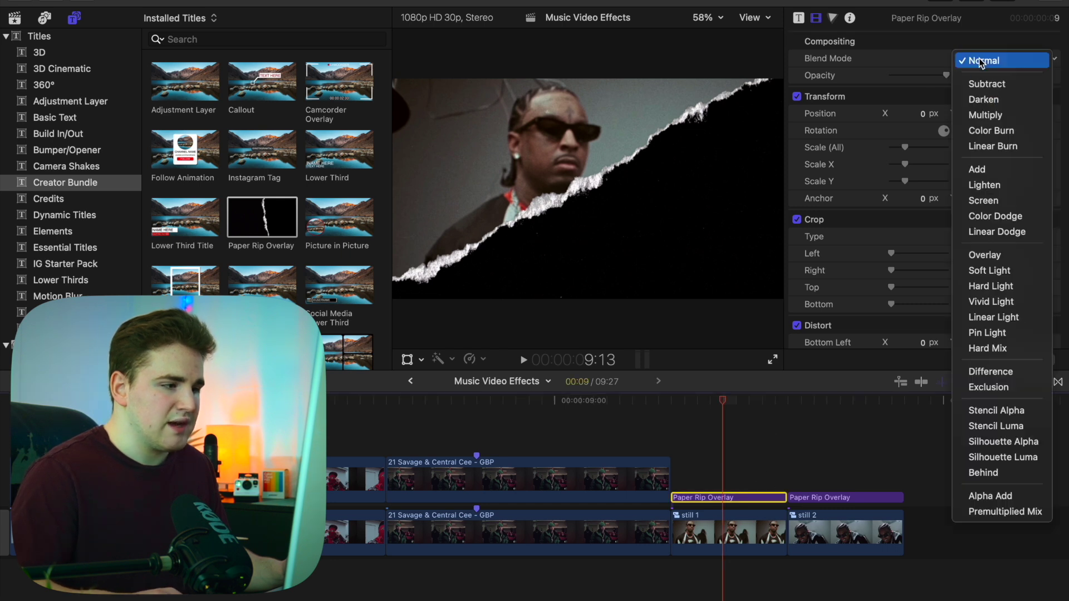
click(994, 411)
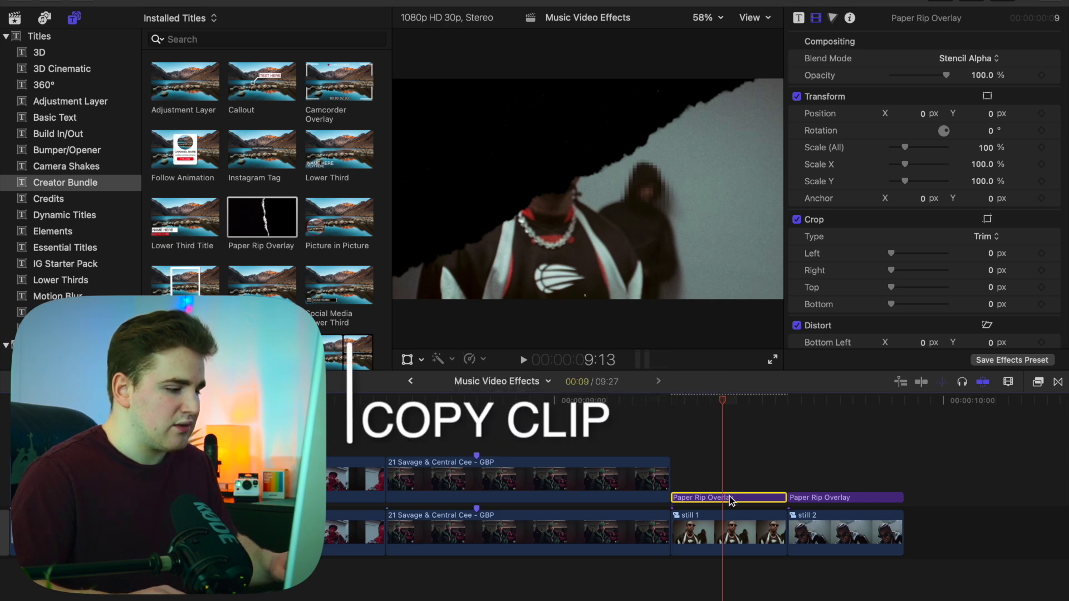
drag(731, 496, 731, 495)
Step: Combine still 1 and the lower Paper Rip Overlay into a compound clip named 11
drag(715, 571, 734, 503)
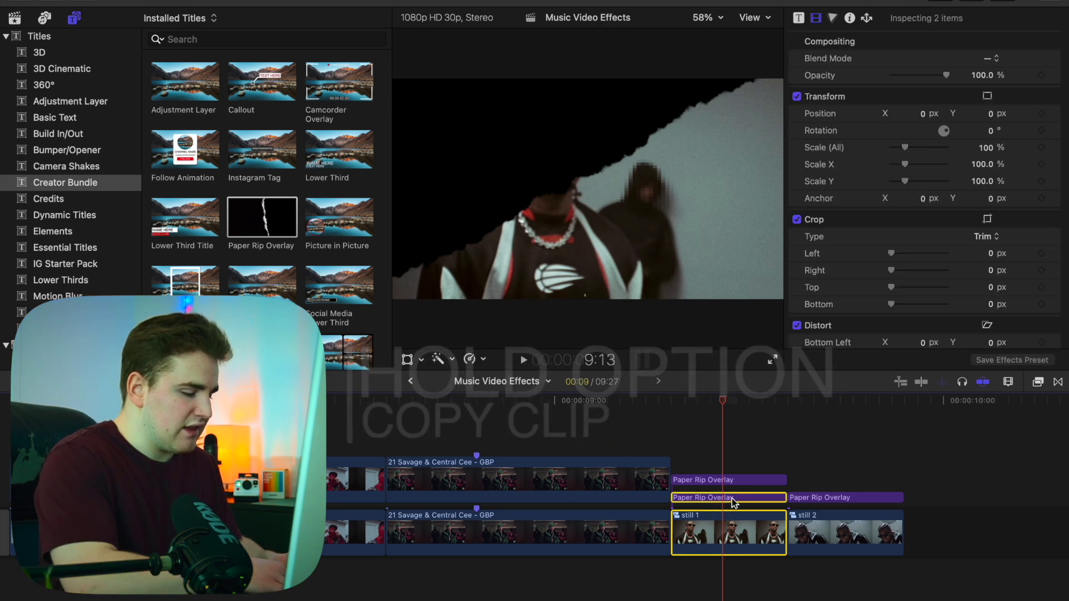
key(alt+g)
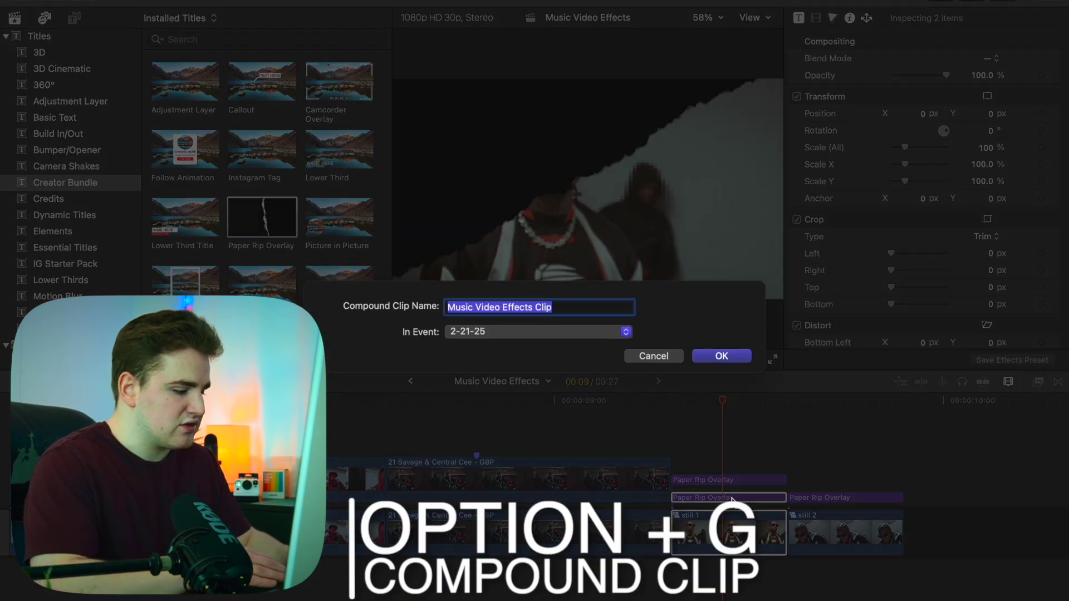
text(11)
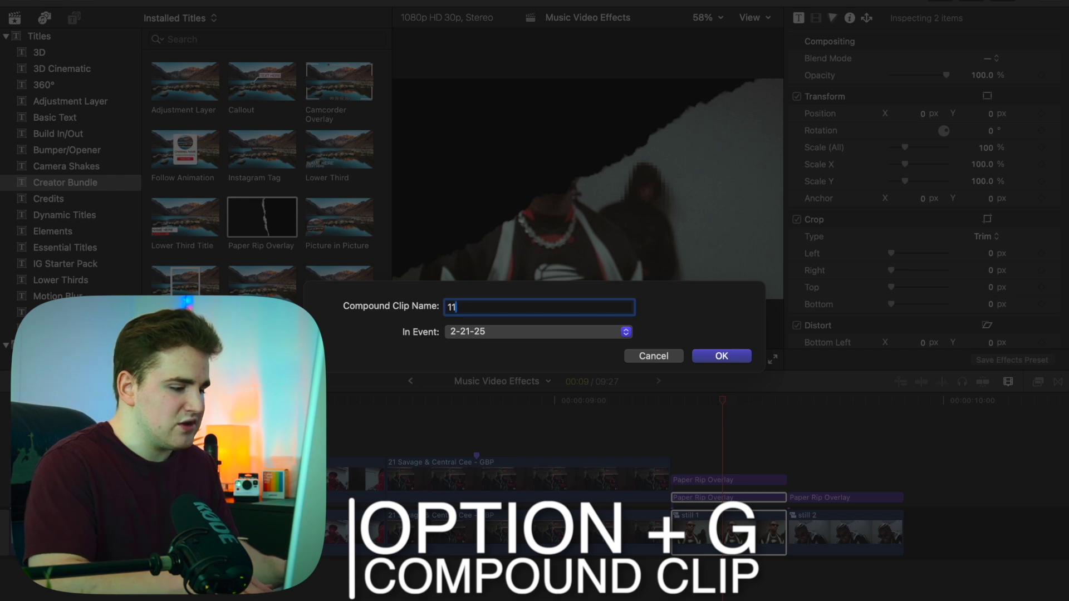
key(Return)
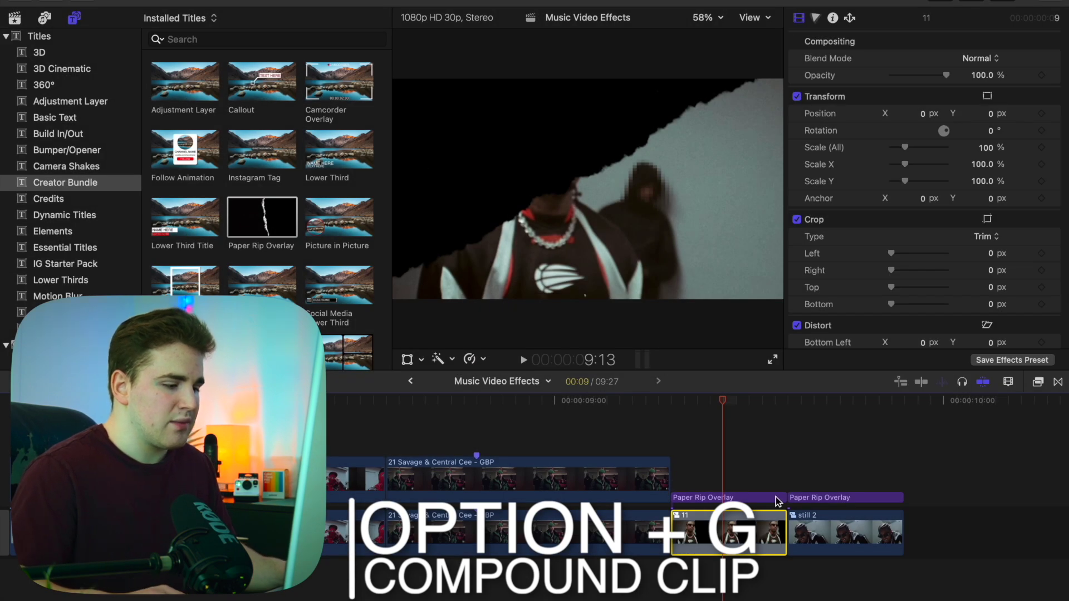
Step: Change the blend mode of the remaining Paper Rip Overlay above clip 11 to Screen
click(769, 497)
click(958, 59)
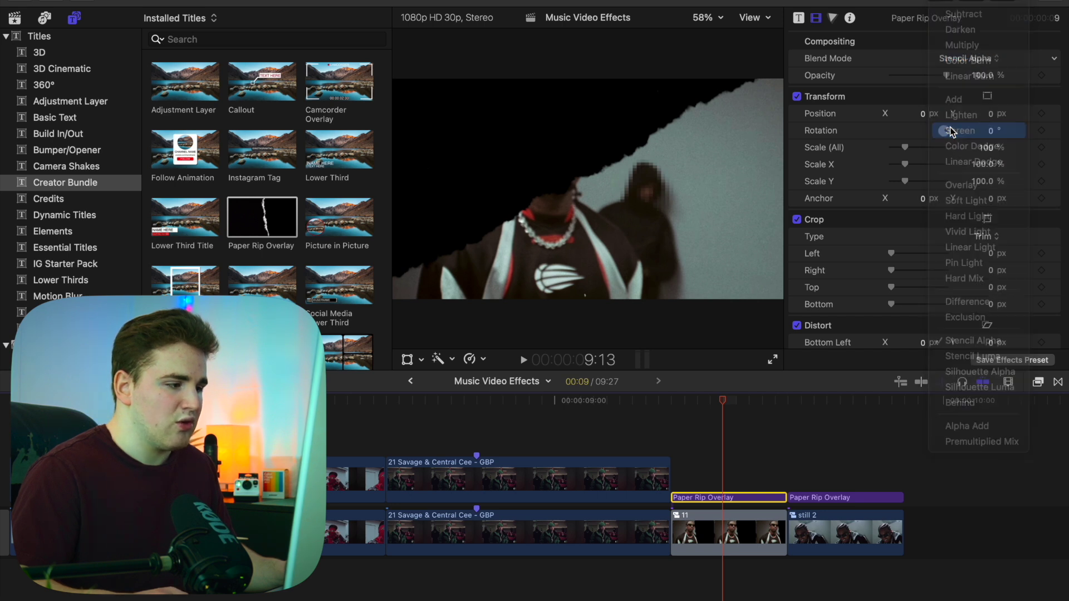
click(950, 129)
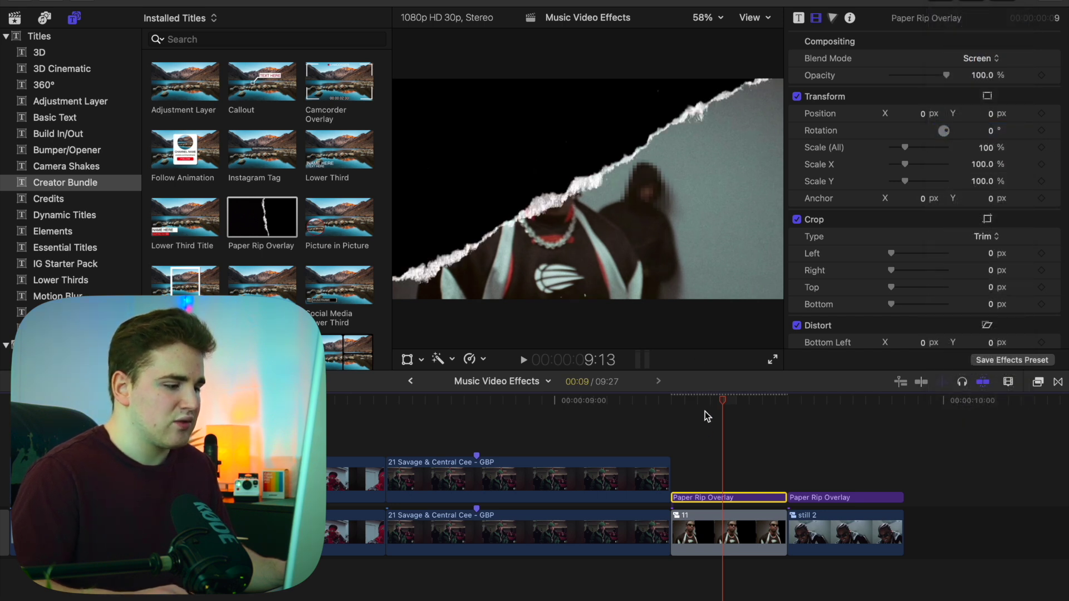
Step: Combine clip 11 and the Paper Rip Overlay above it into a compound clip named 111
drag(693, 430, 761, 543)
key(alt+g)
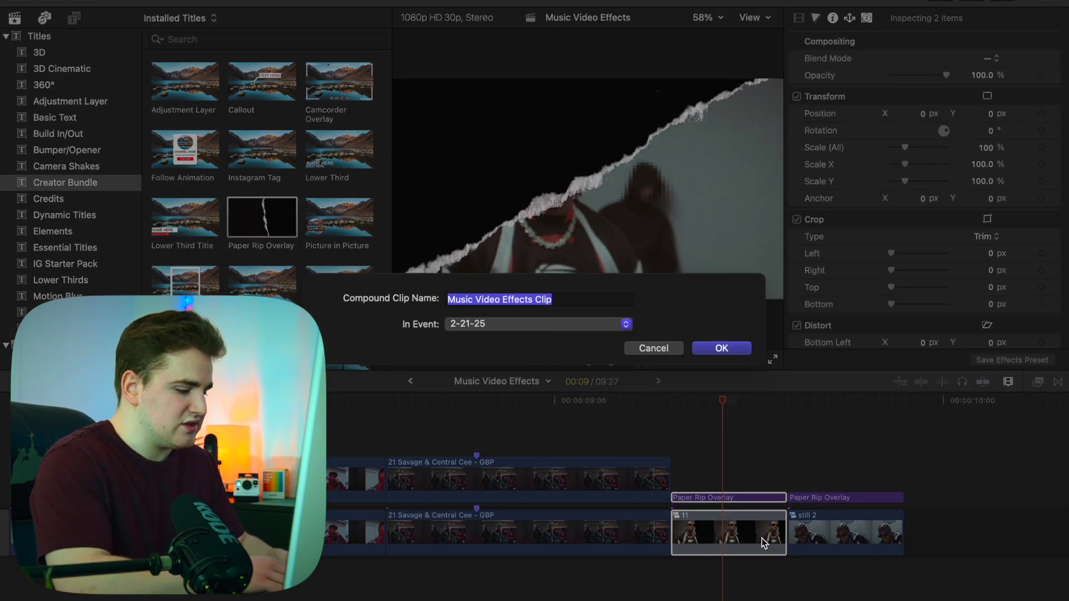
text(111)
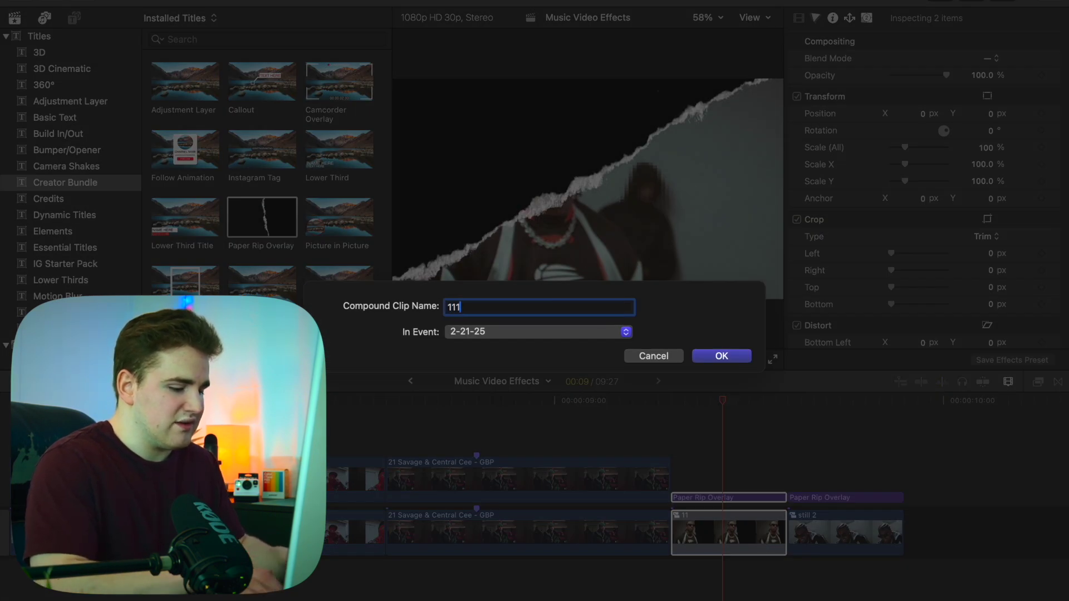
key(Return)
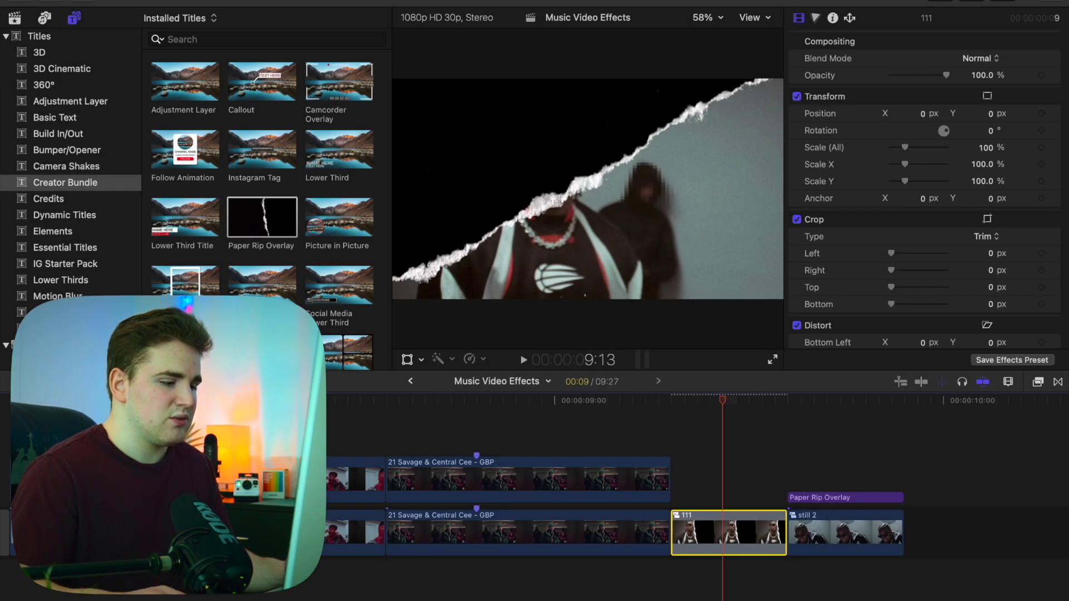
Step: Set the overlay above still 2 to the Stencil Alpha blend mode and the Paper Rip 10 variant
click(851, 482)
click(845, 496)
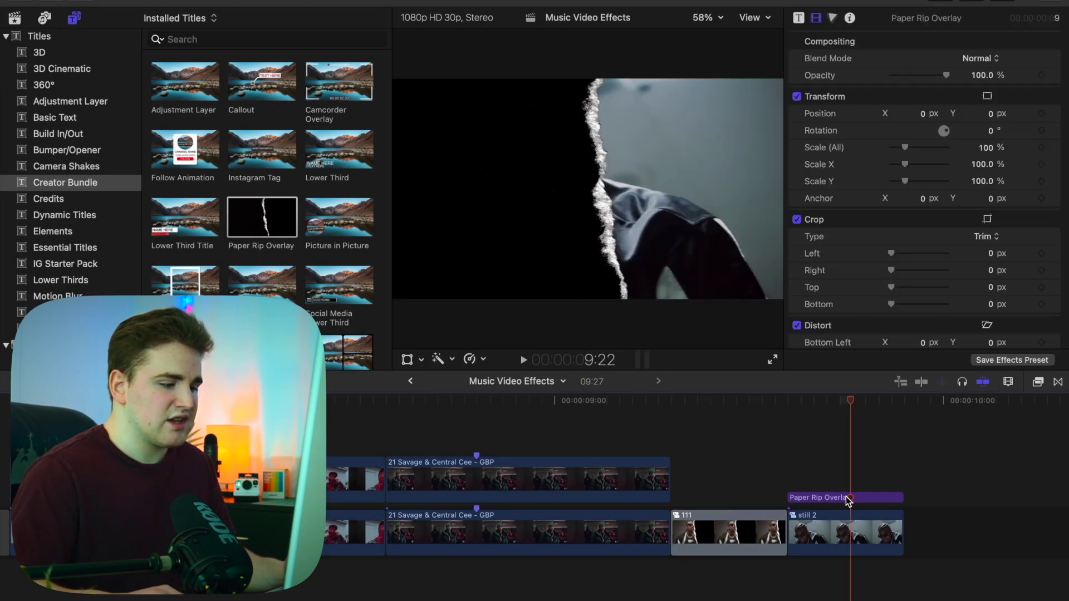
click(979, 58)
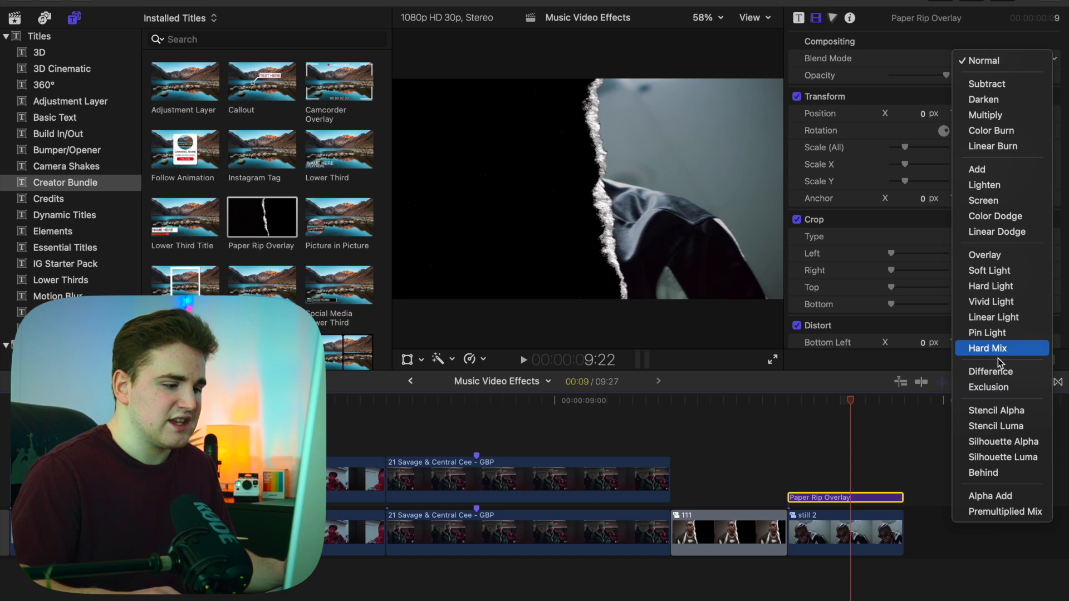
key(Escape)
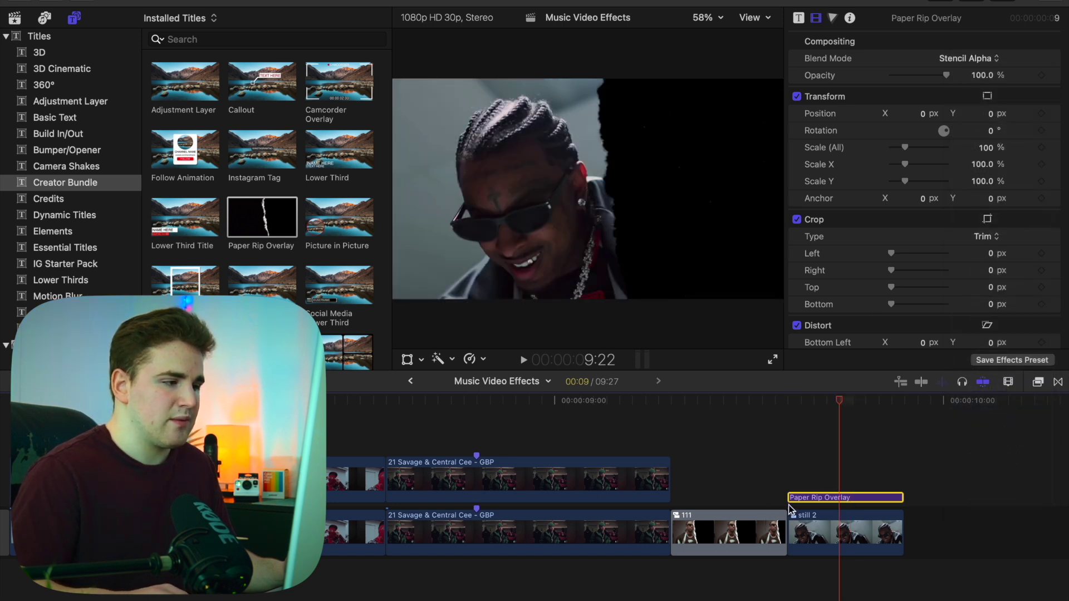
click(798, 19)
click(946, 58)
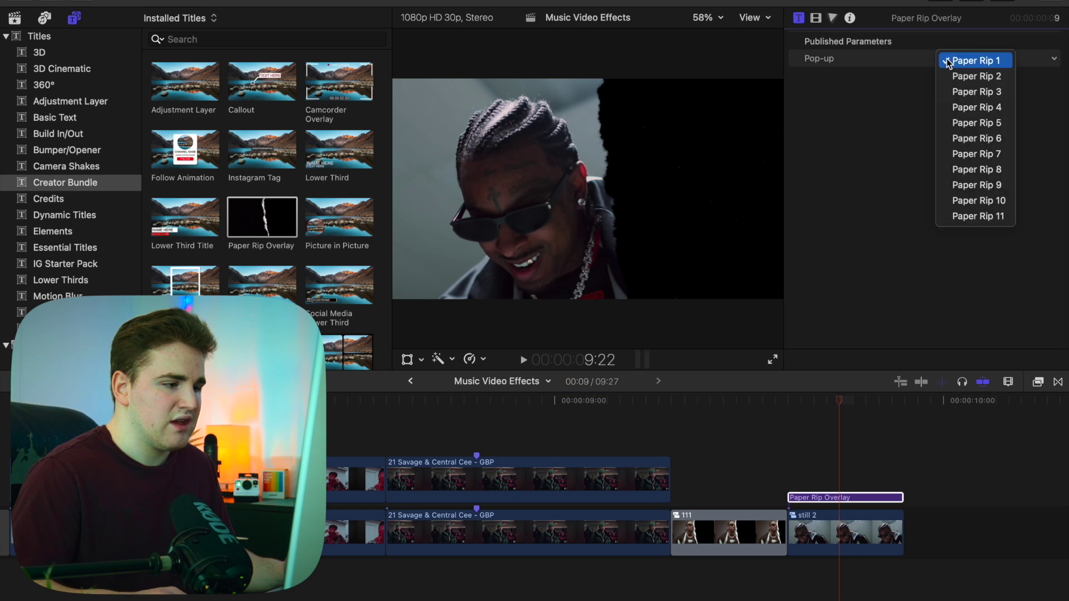
click(968, 197)
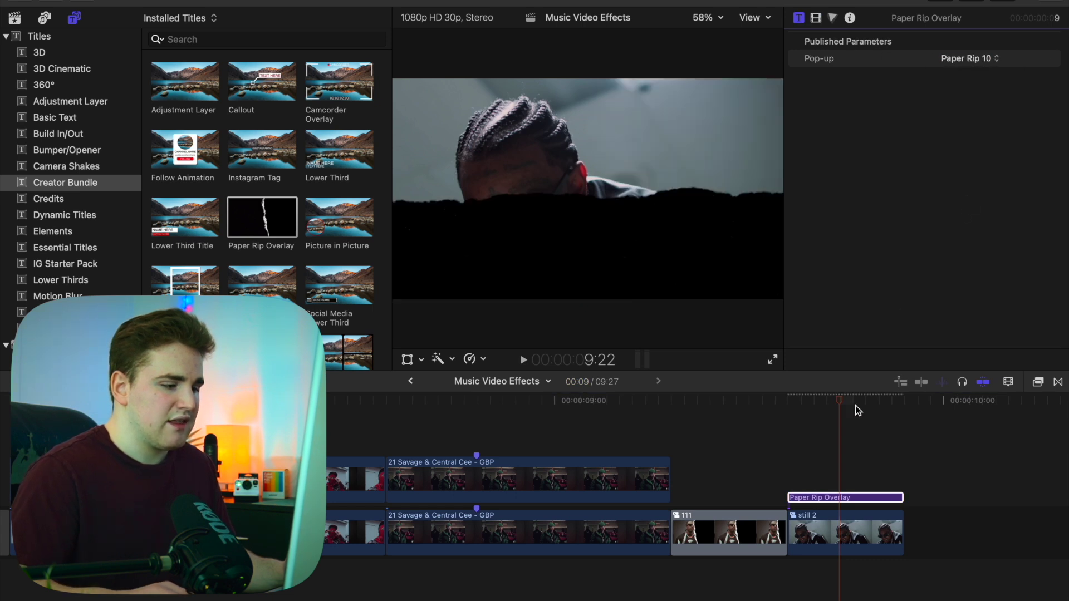
Step: Duplicate the overlay above still 2 and combine the lower copy with still 2 into a compound clip named 22
click(841, 495)
drag(840, 493, 842, 479)
drag(849, 576, 837, 499)
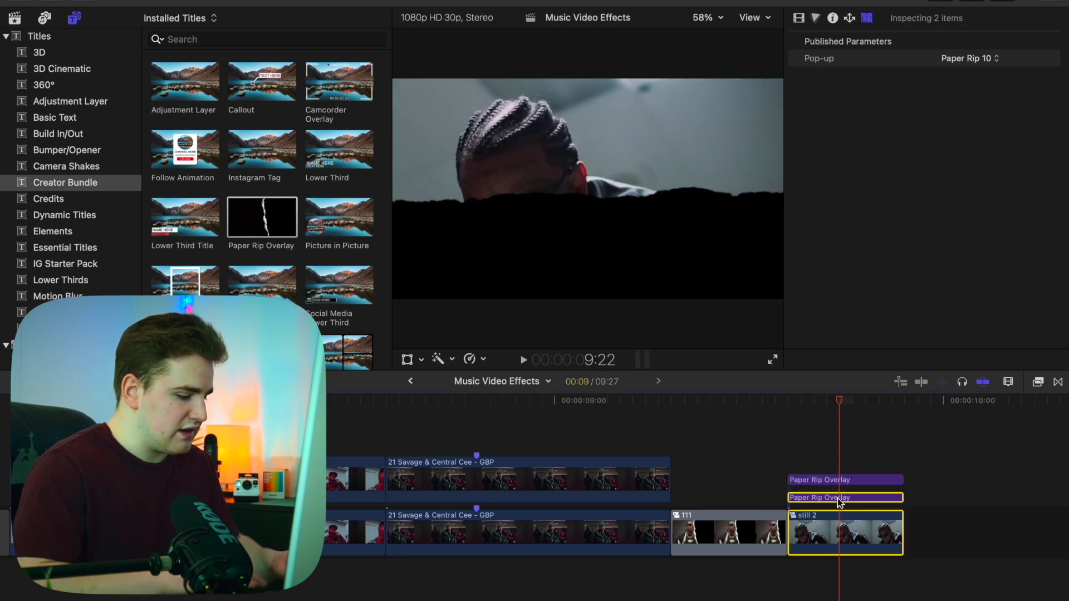
key(alt+g)
text(22)
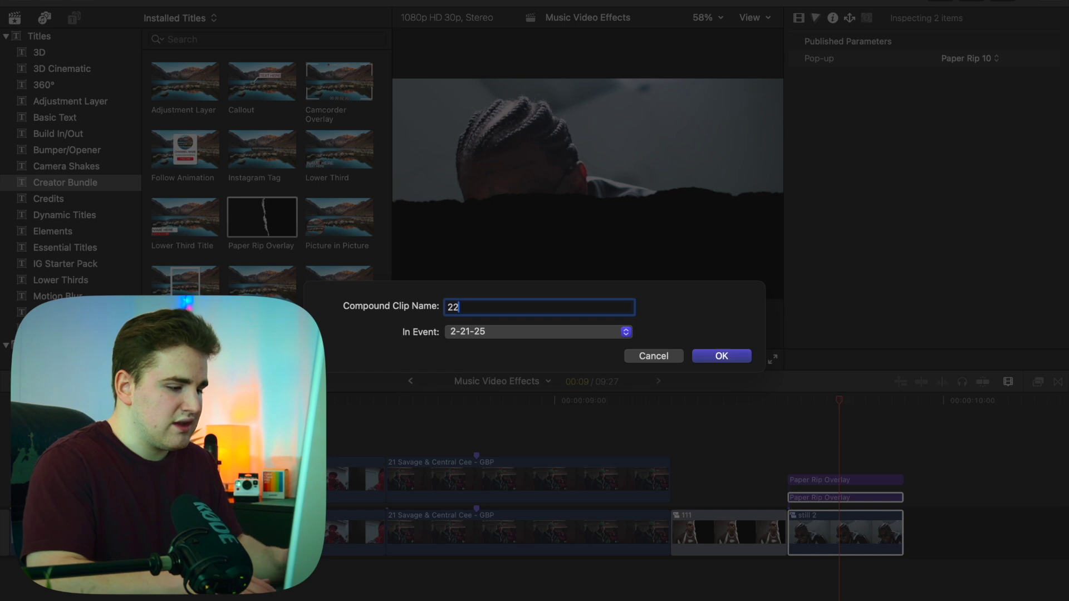
key(Return)
Step: Change the blend mode of the remaining Paper Rip Overlay above clip 22 to Screen
click(883, 498)
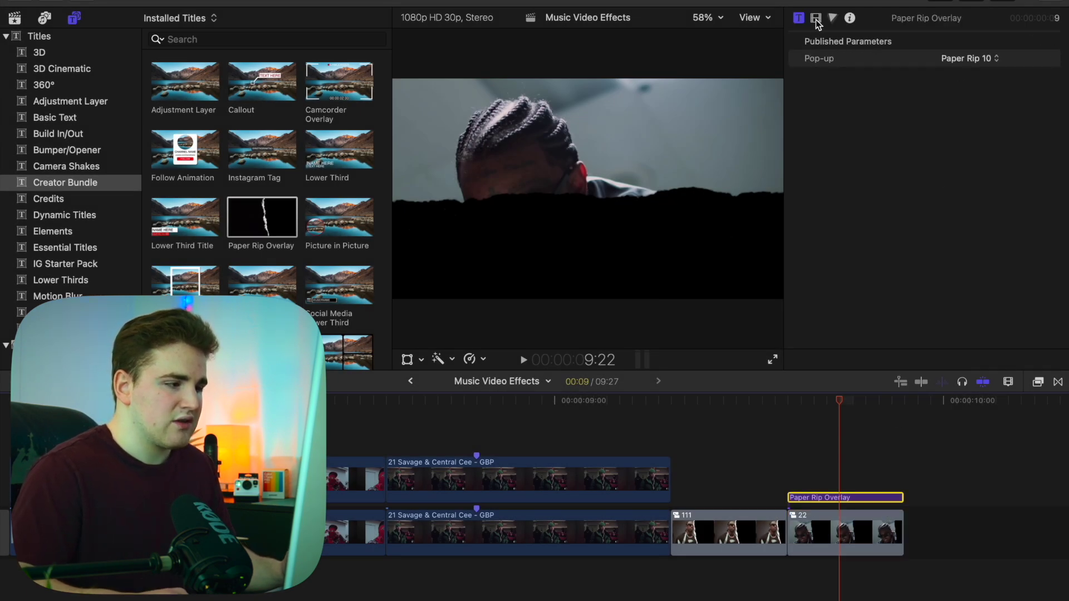
click(815, 19)
click(953, 58)
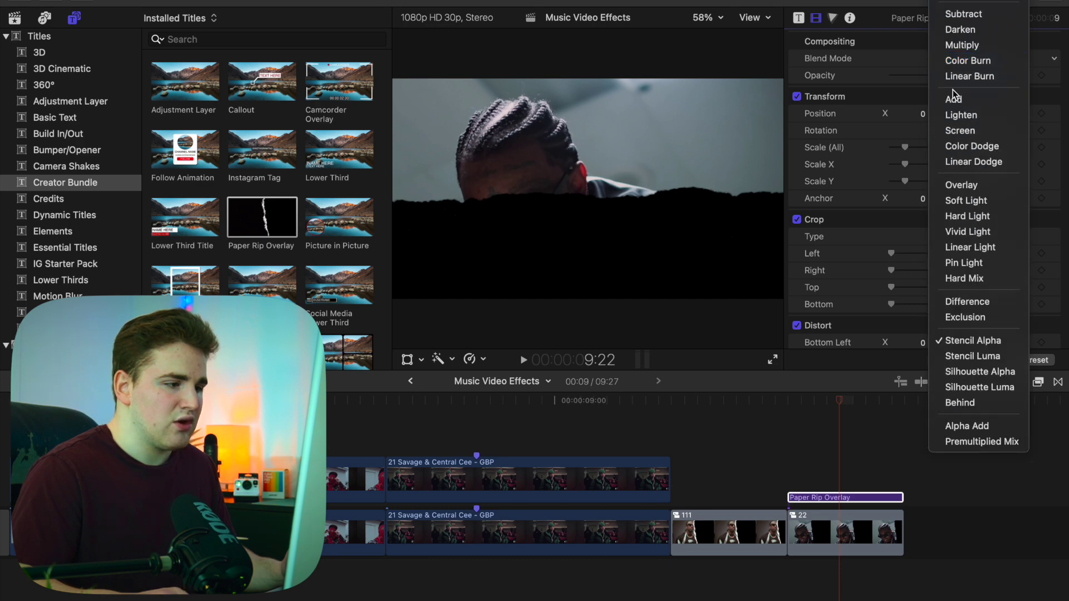
click(956, 130)
Step: Combine clip 22 and the Paper Rip Overlay above it into a compound clip named 222
drag(802, 442, 824, 538)
key(alt+g)
text(222)
key(Return)
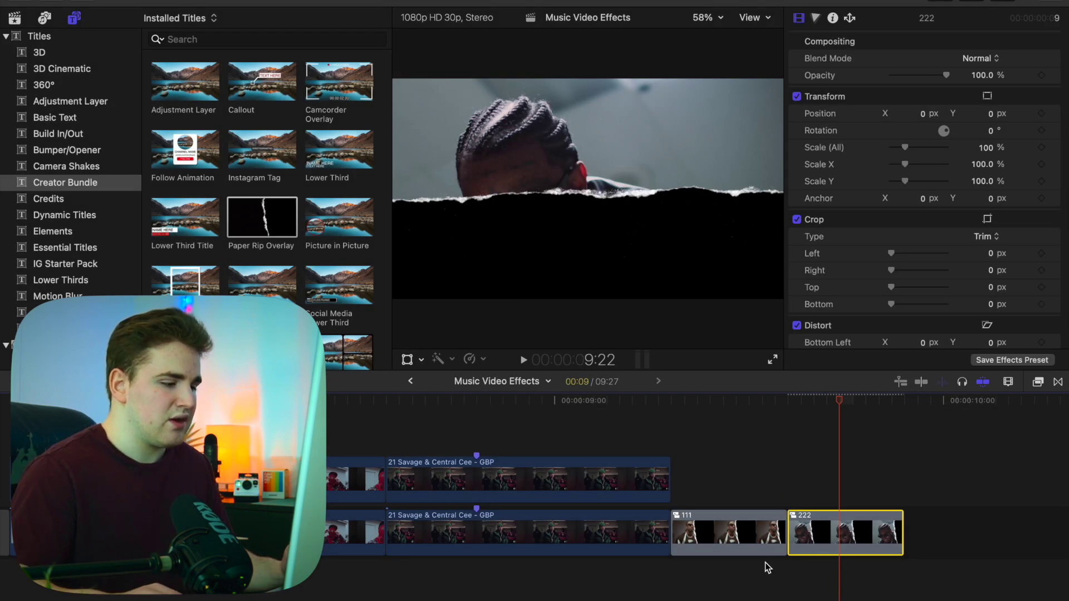
Step: Layer clips 111 and 222 between the two last GBP clips, starting 111 at the marker and ending 222 at the masked clip's end
drag(733, 540, 519, 488)
drag(719, 535, 603, 430)
drag(536, 486, 562, 484)
scroll(521, 483, up, 2)
scroll(521, 483, up, 2)
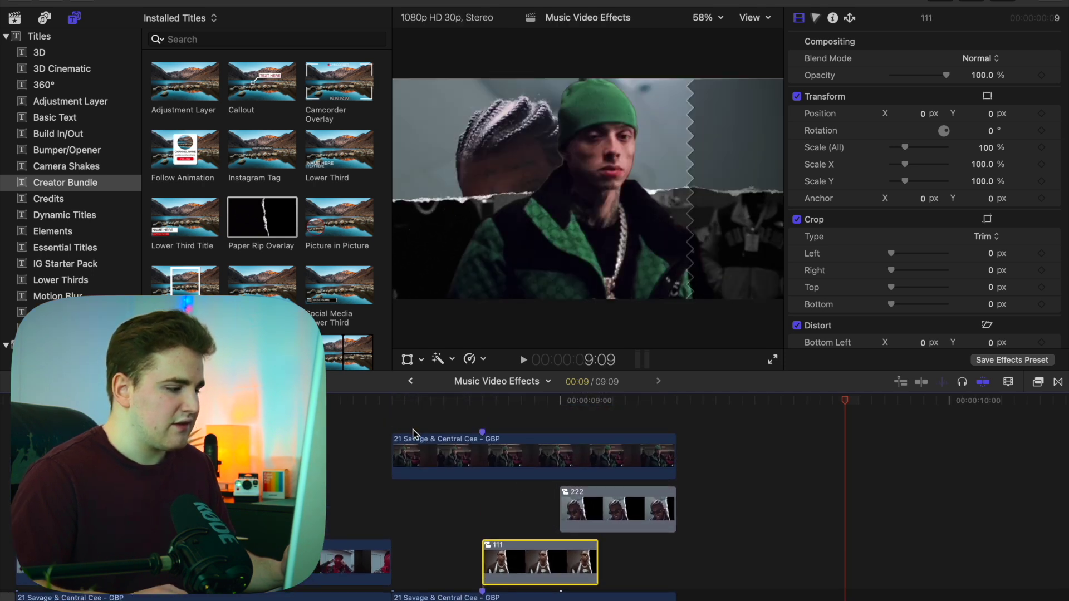
Step: Play the last GBP section and step through its frames to check how the paper-rip clips appear behind the masked subject
click(397, 423)
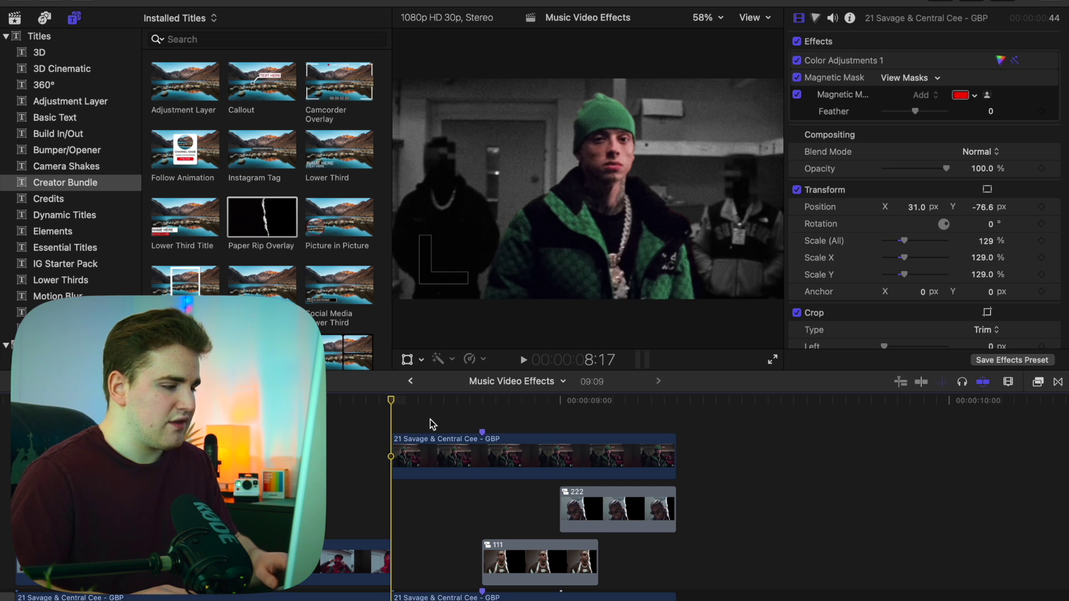
key(space)
key(space)
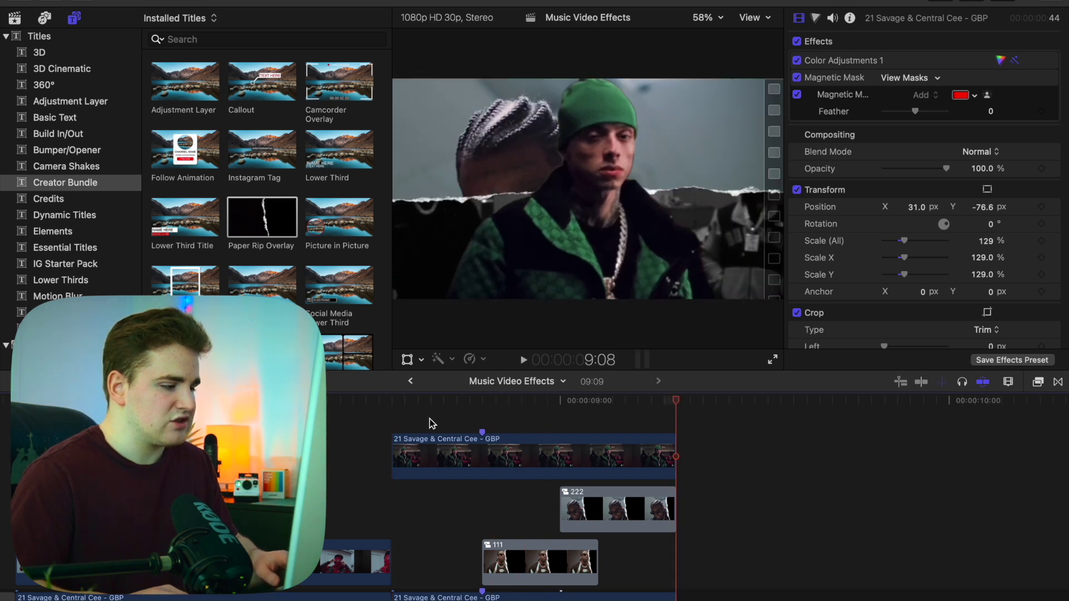
click(430, 419)
key(Right)
key(Right)
key(Right)
key(Right)
key(Right)
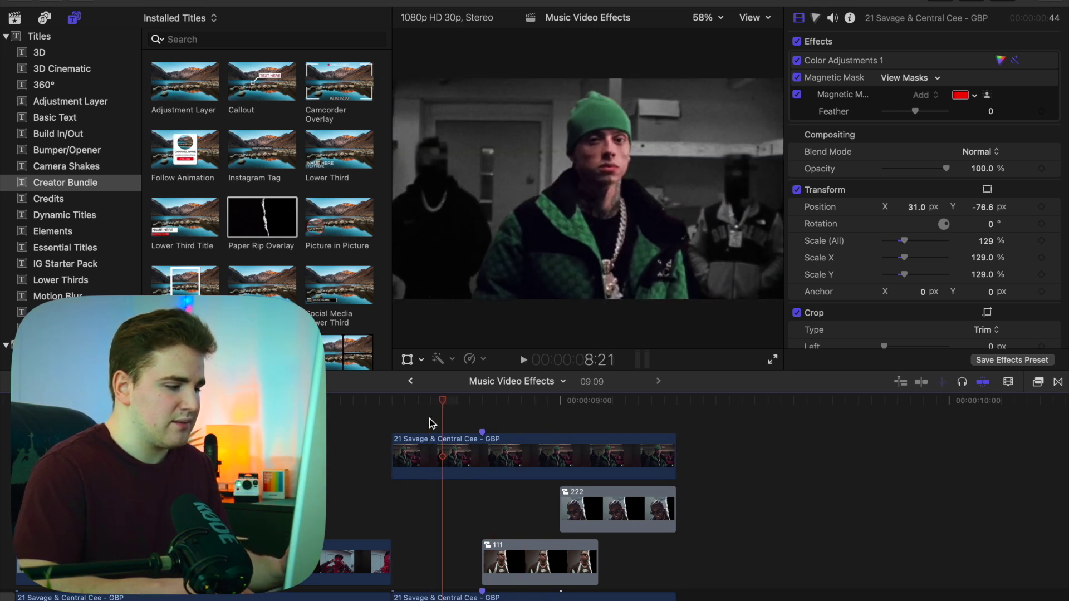
key(Right)
key(Right)
key(Right)
key(Right)
key(Right)
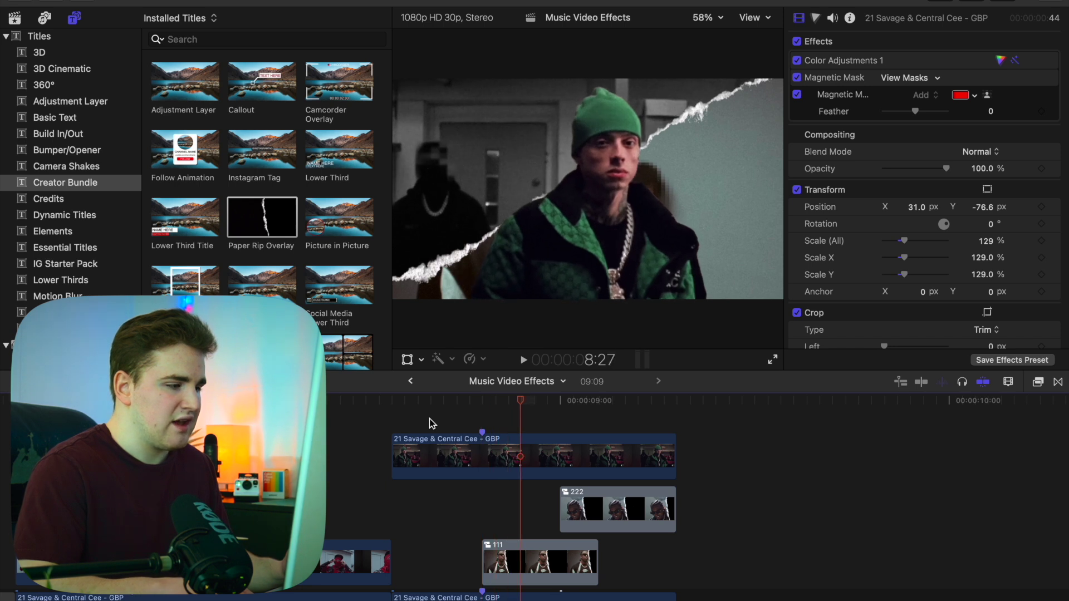
key(Right)
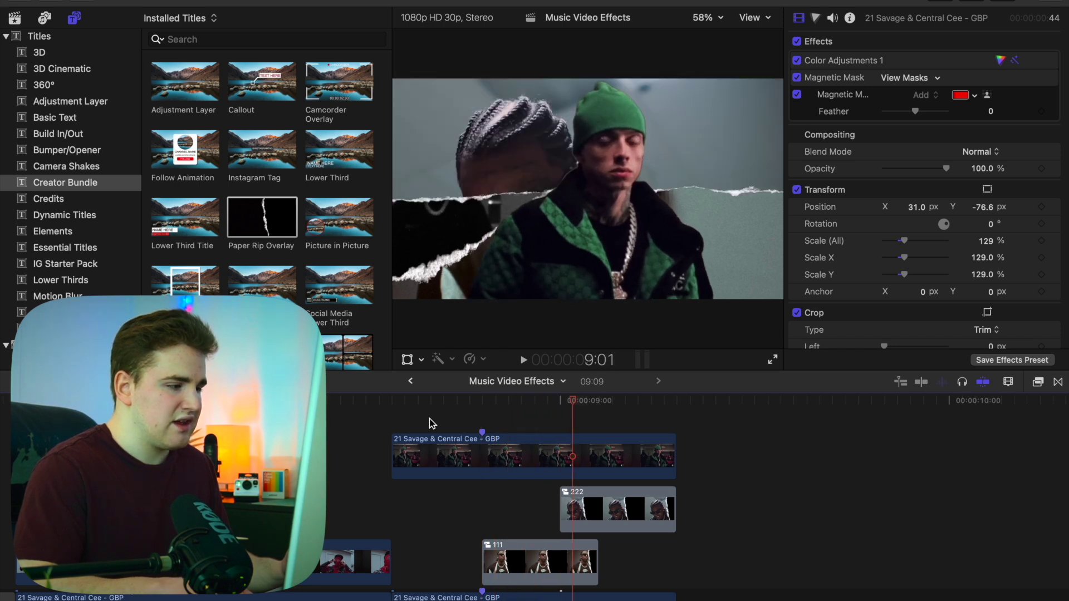
key(Right)
key(Right)
key(Right)
key(Right)
key(Right)
key(Right)
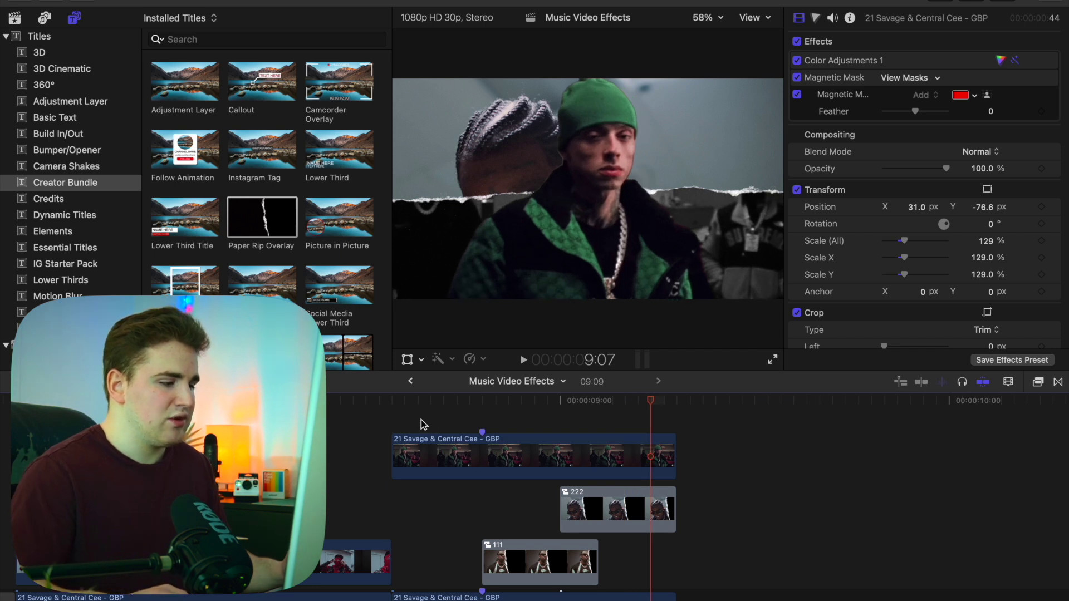
key(Up)
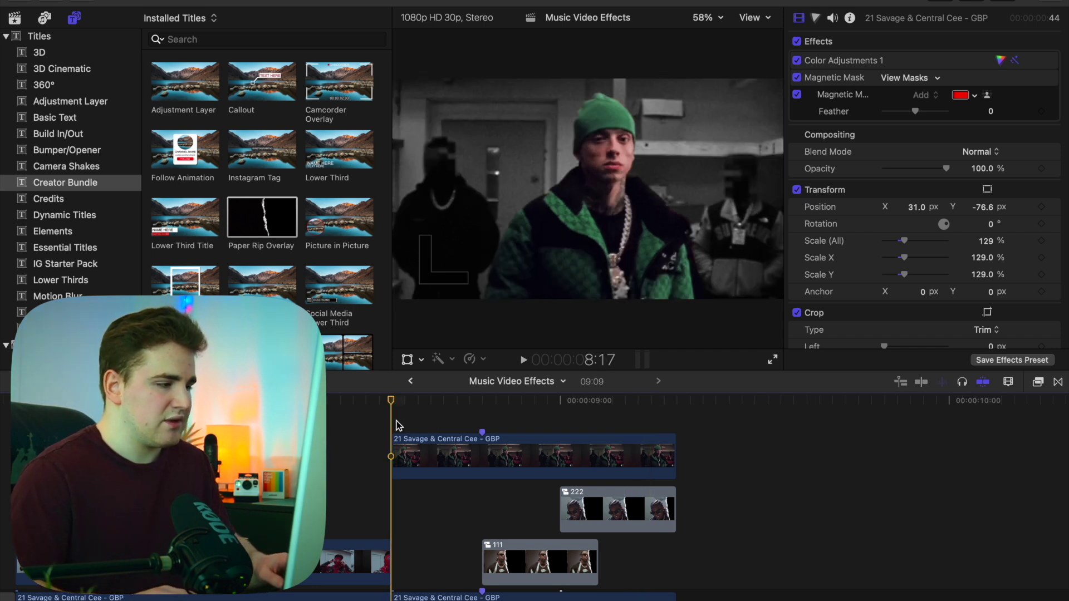
key(space)
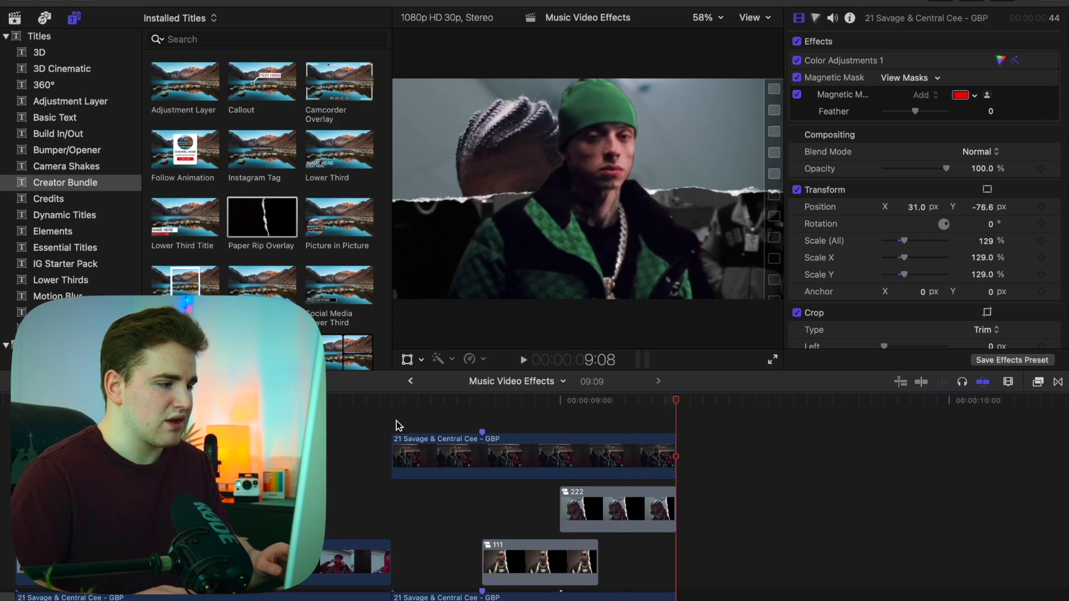